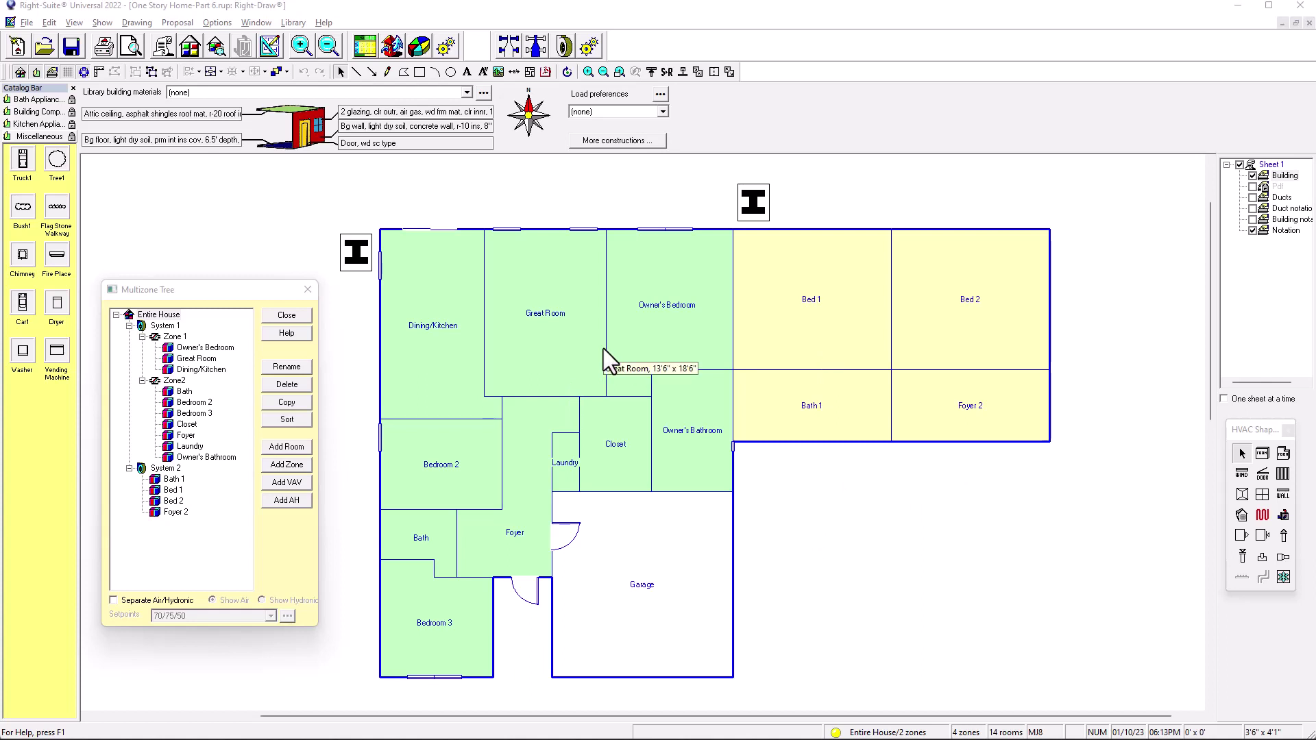
Step: Delete the two black I-shaped symbols placed outside the floor plan, near Bed 1 and the Dining/Kitchen
click(1054, 488)
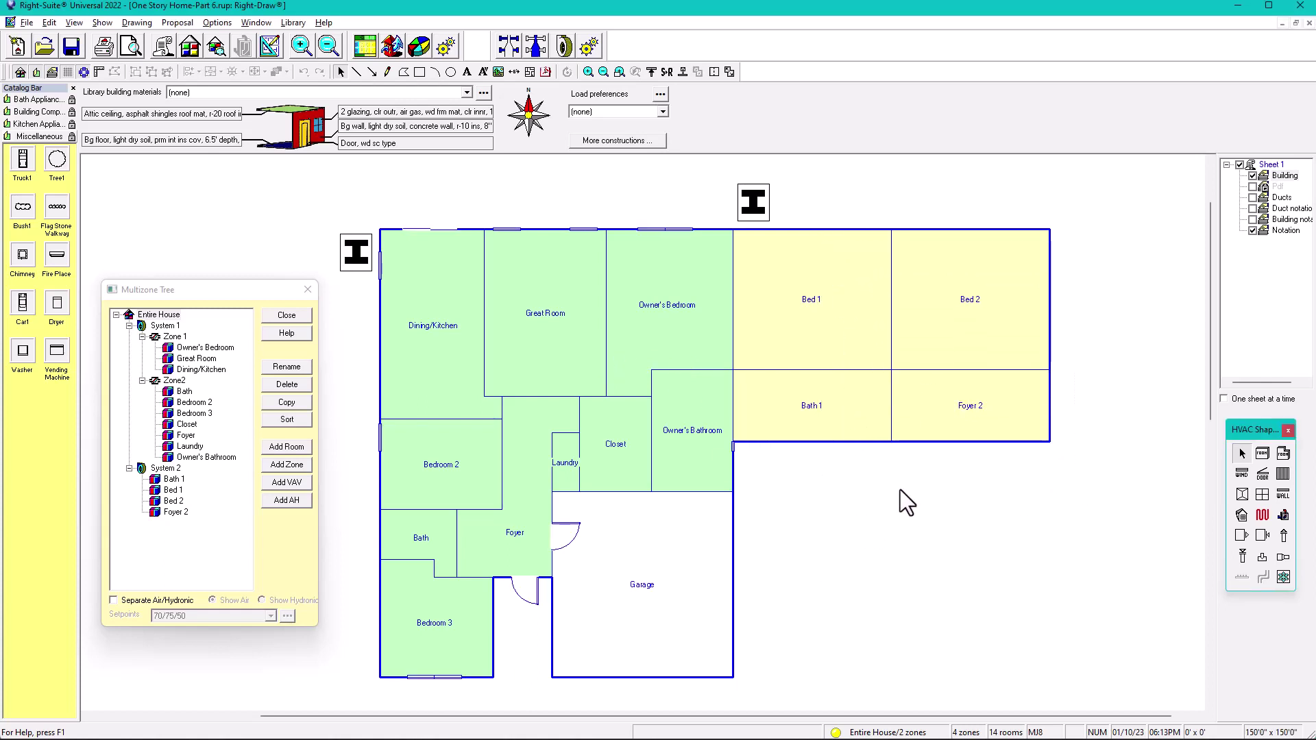
click(754, 203)
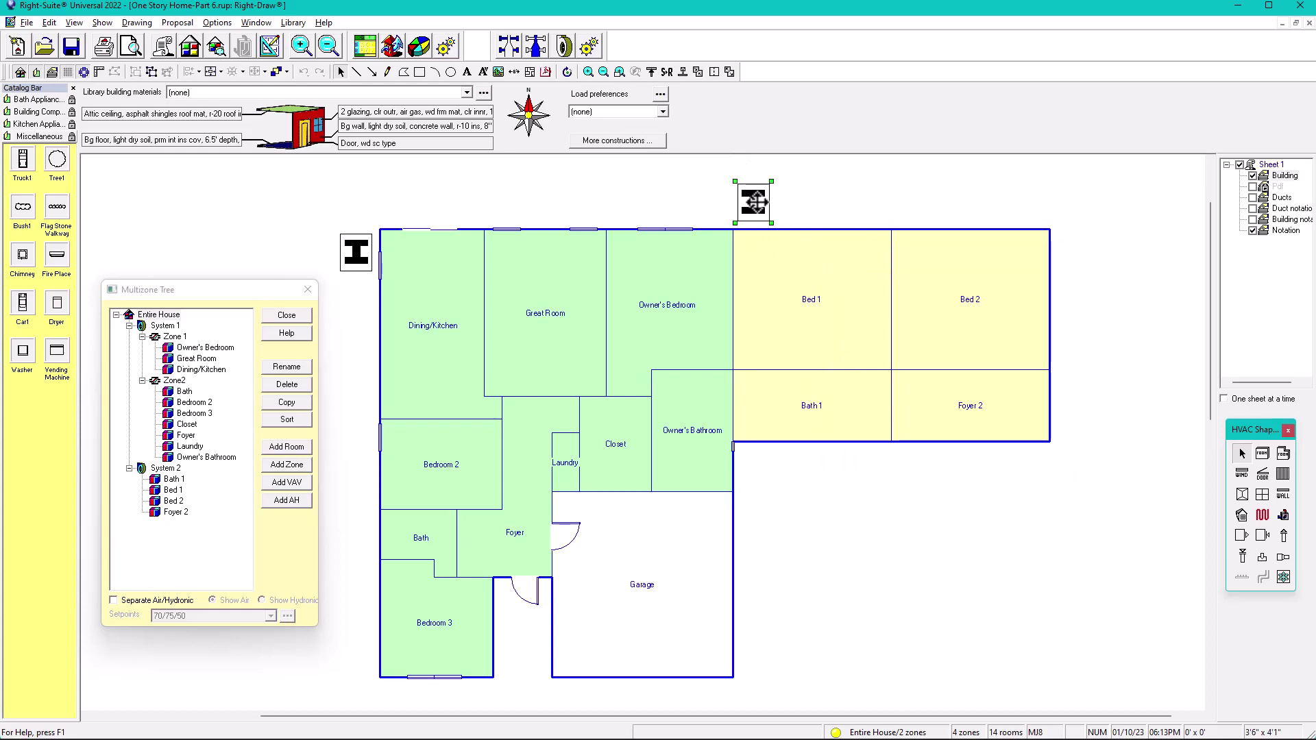
key(Delete)
click(353, 253)
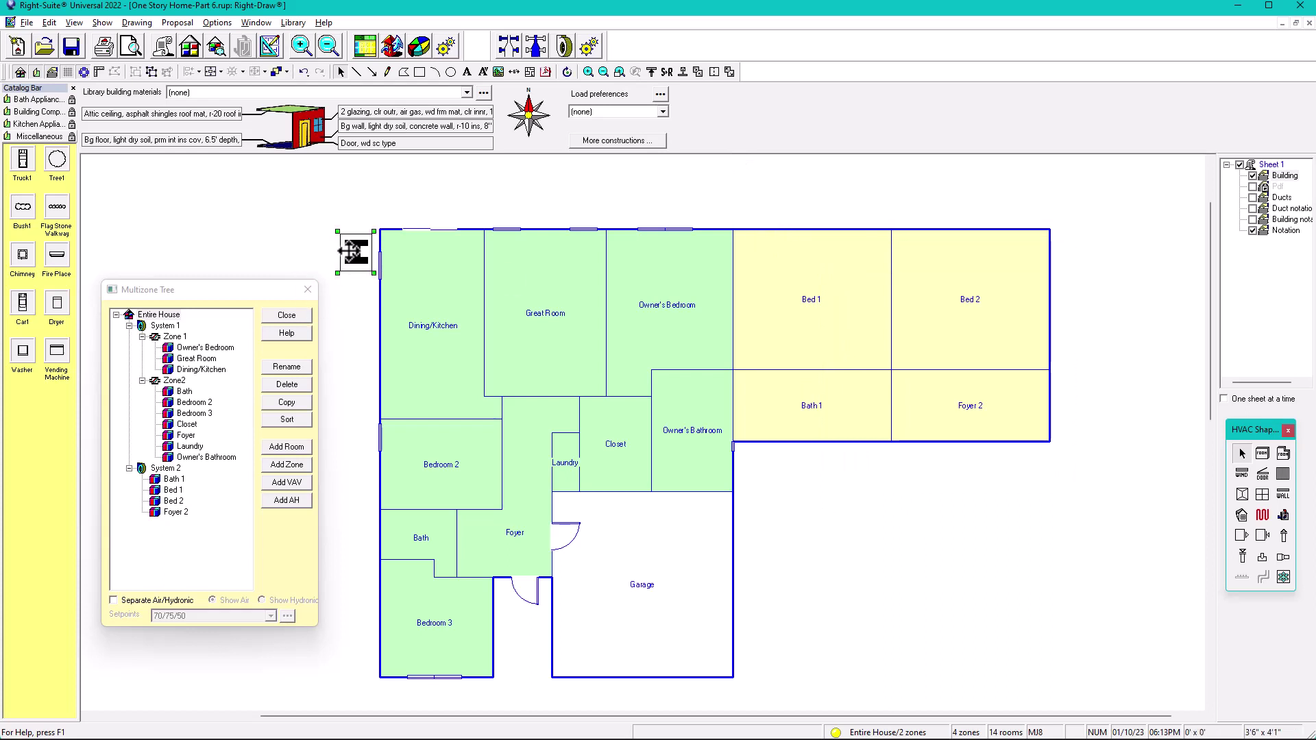
key(Delete)
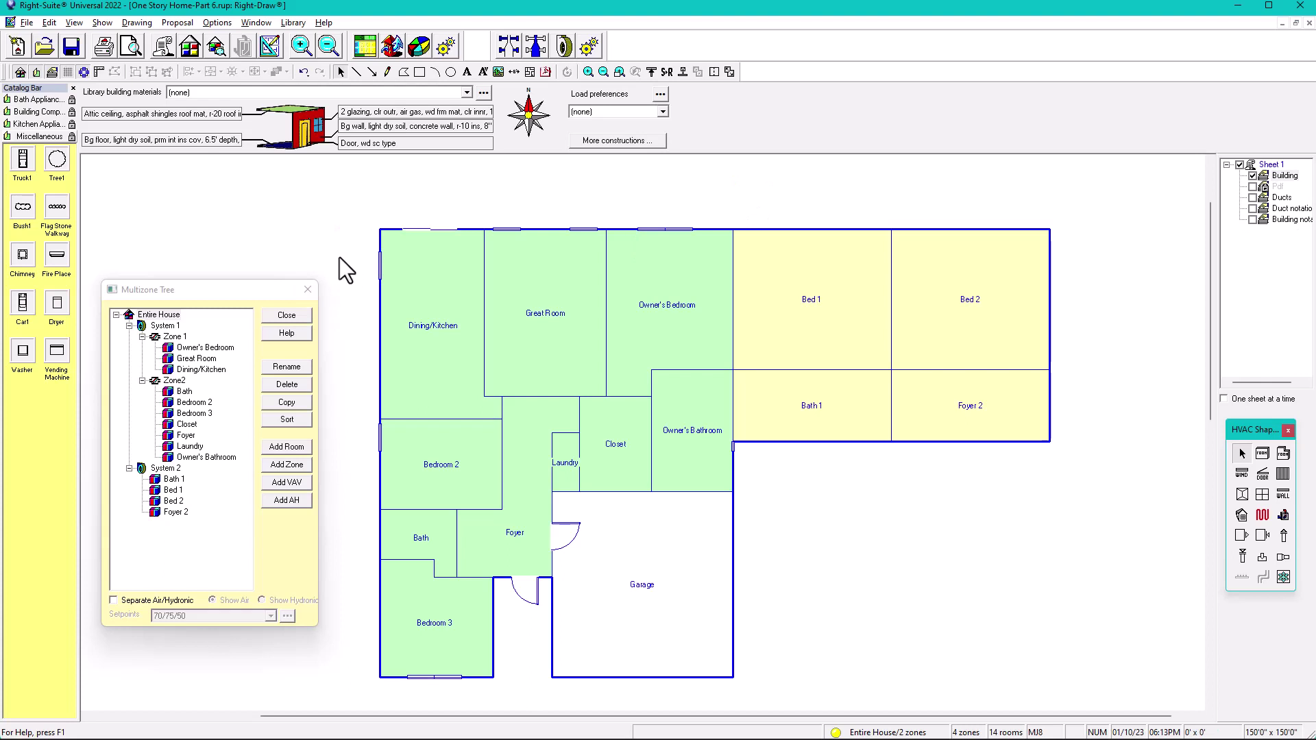
Step: Try to delete System 2 from the multizone tree
drag(211, 289, 831, 214)
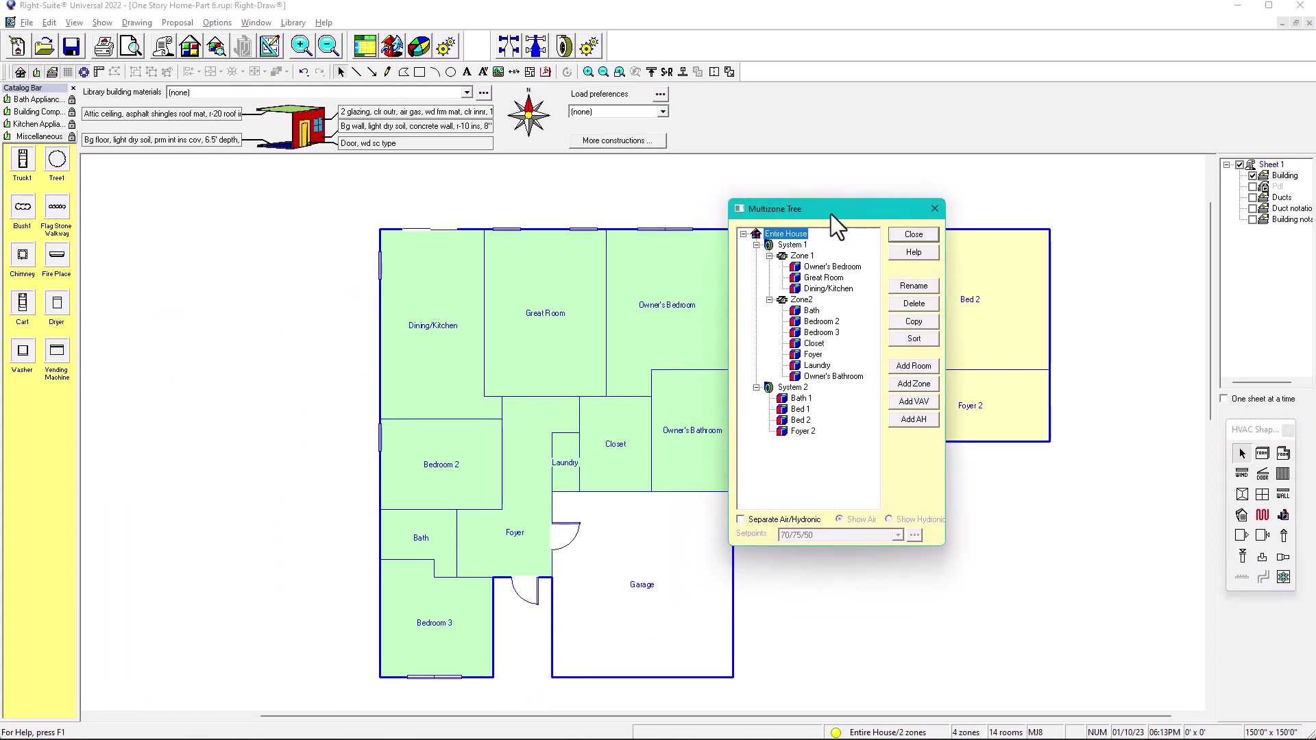
click(795, 388)
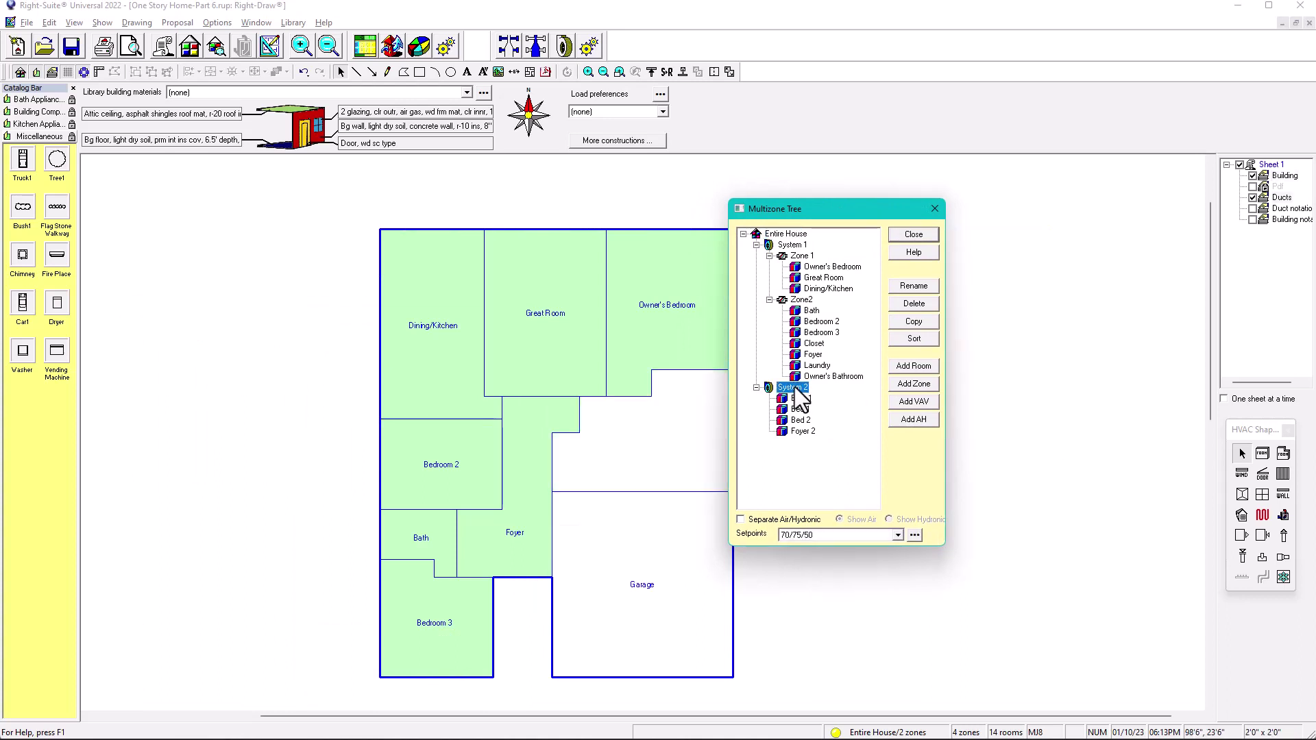
click(924, 303)
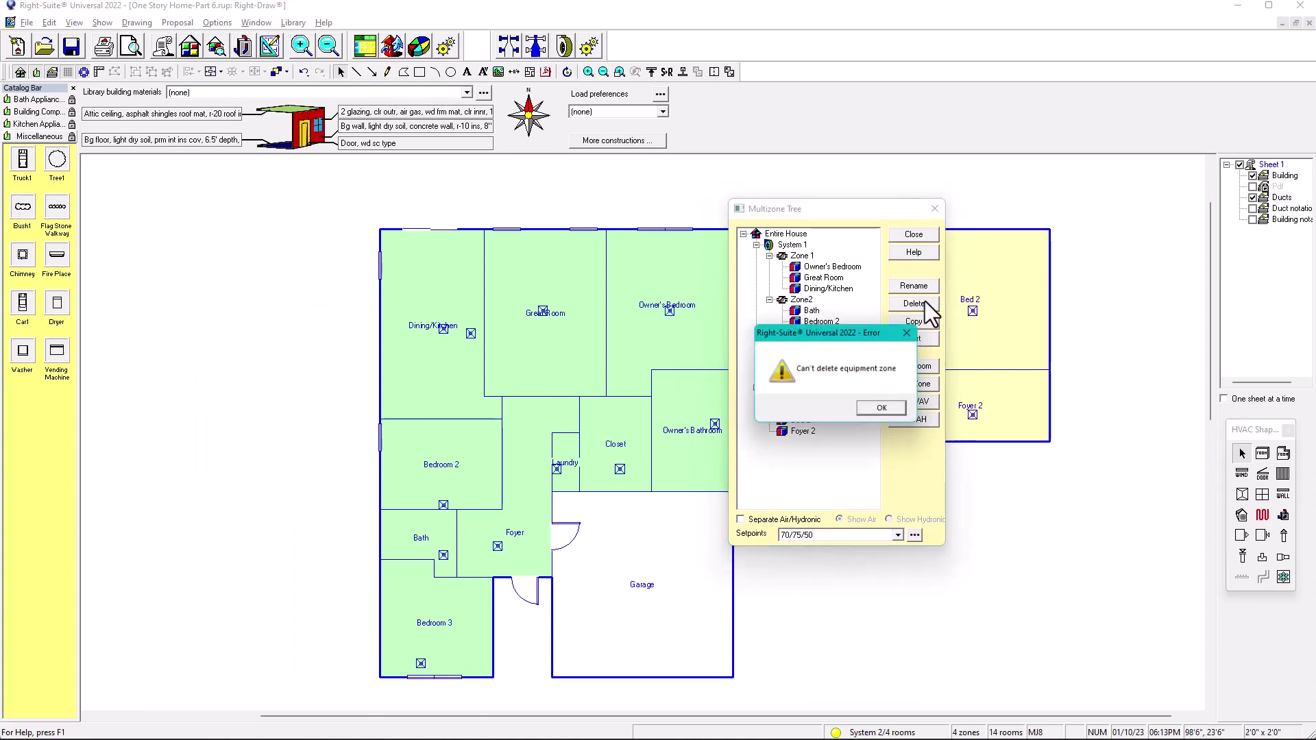
click(883, 410)
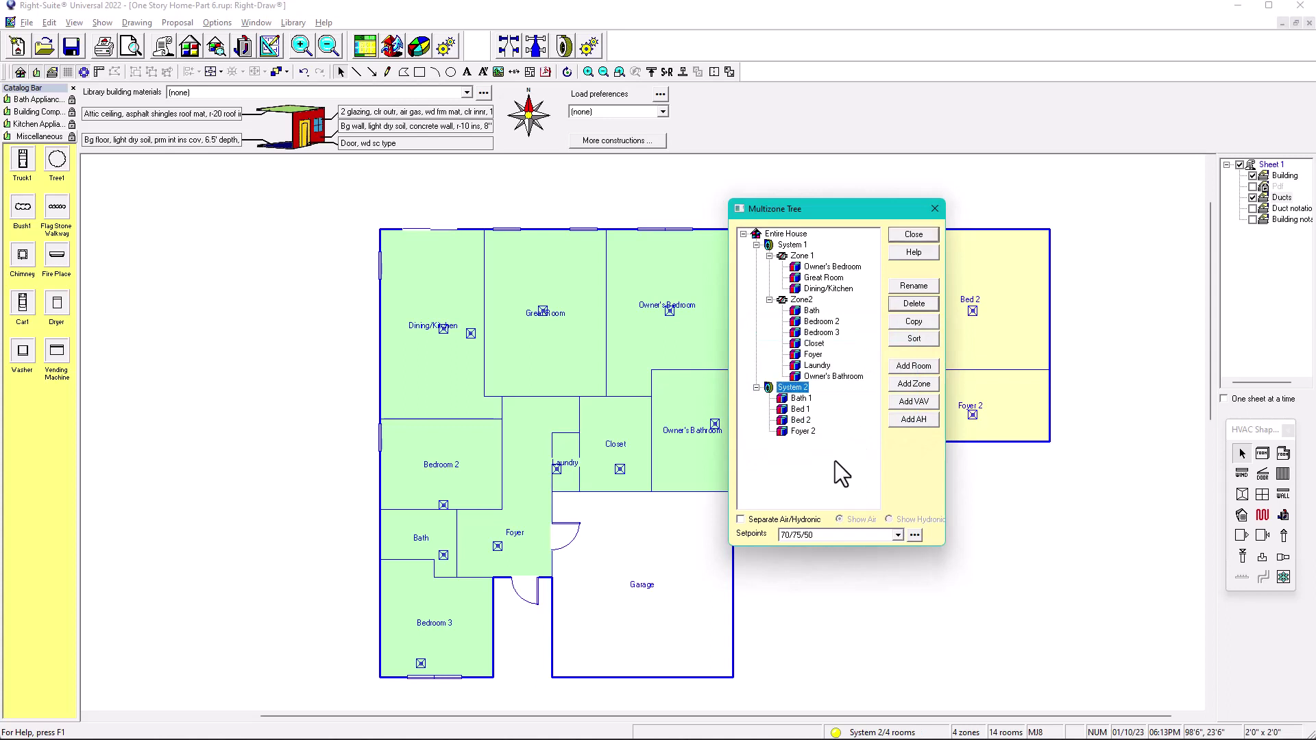
Step: Delete Zone 1 and Zone2 from System 1 in the multizone tree
click(800, 255)
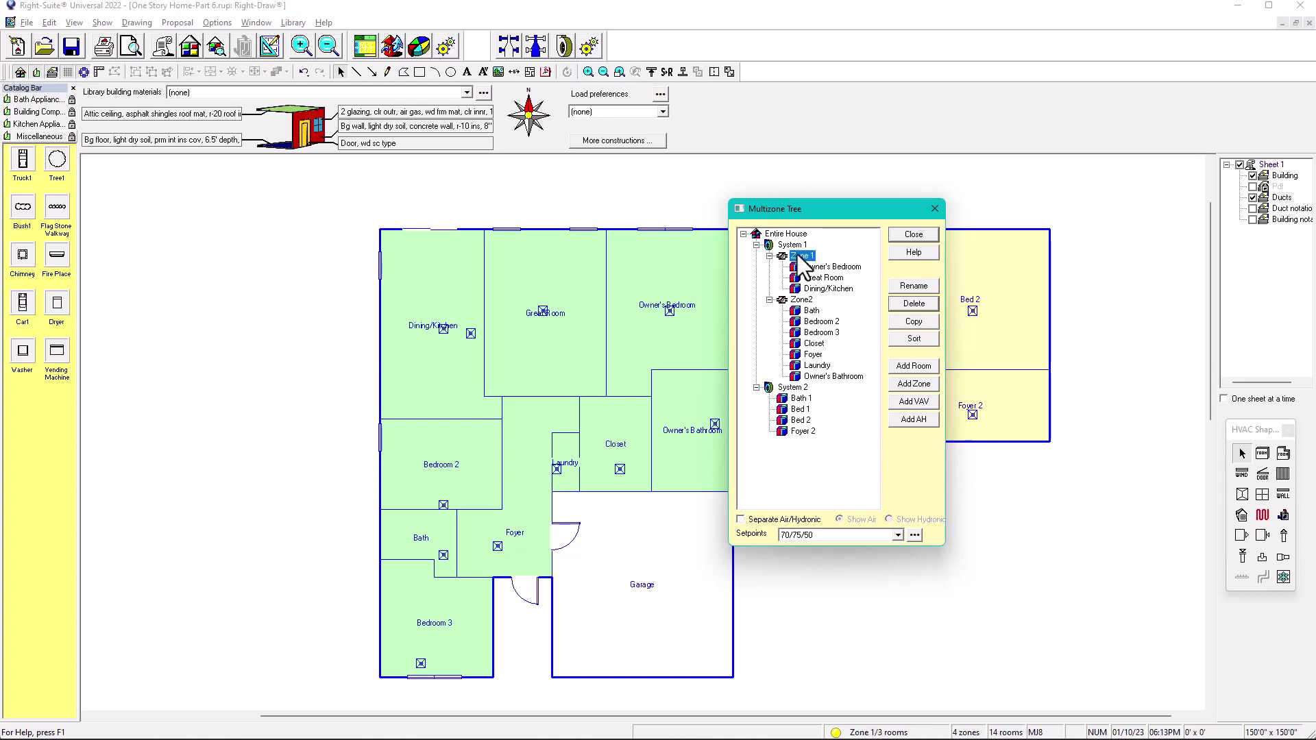
click(914, 304)
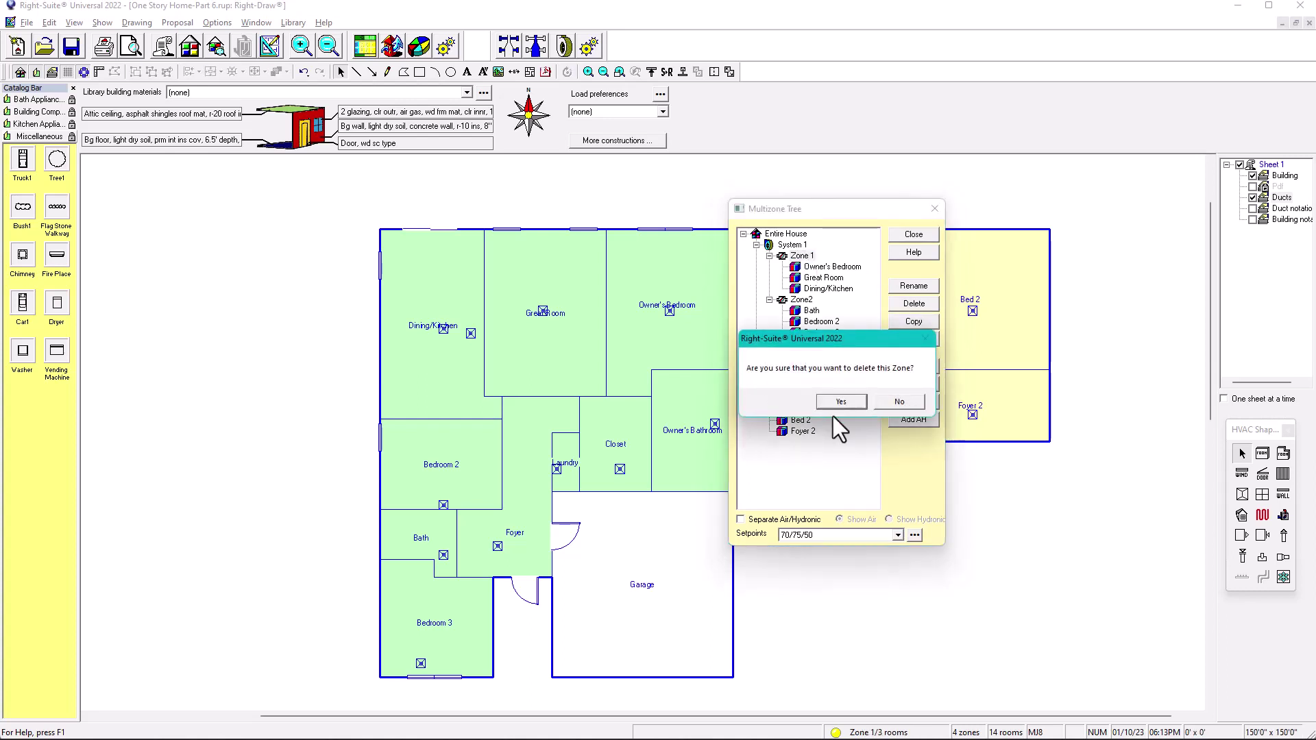
click(839, 402)
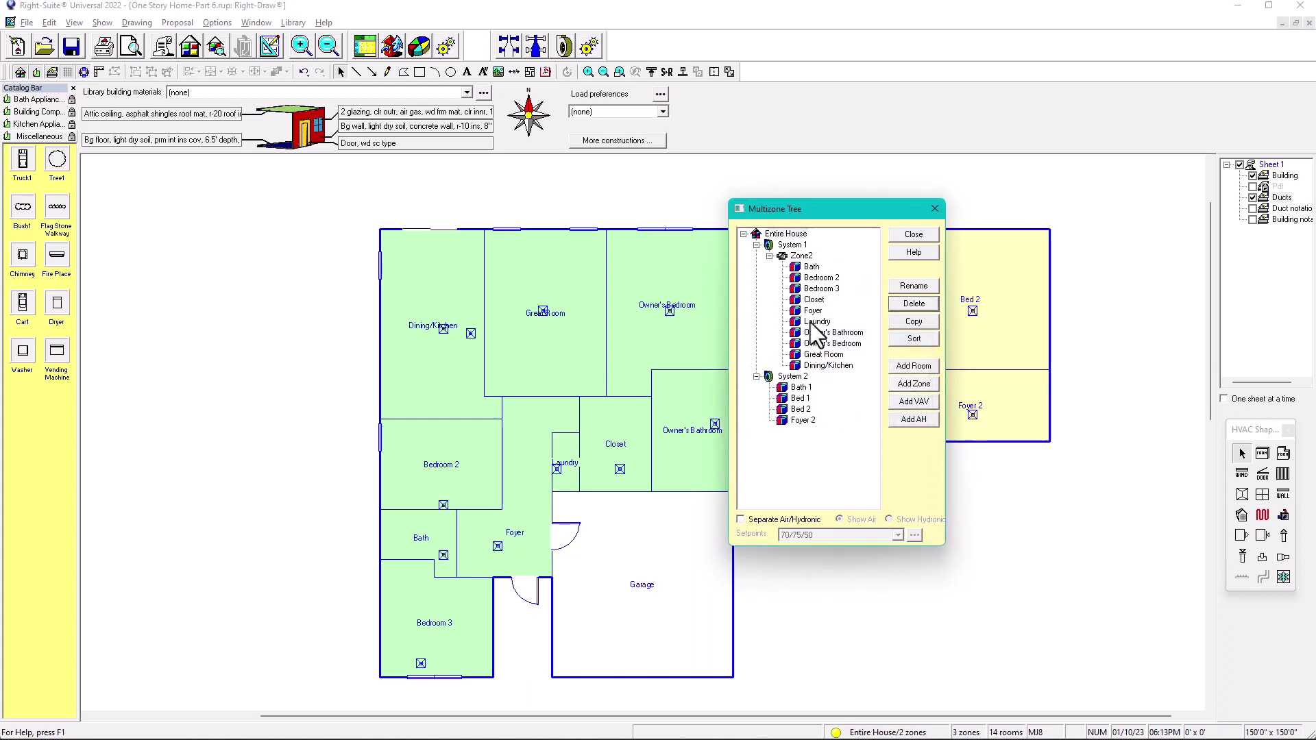
click(802, 257)
click(915, 303)
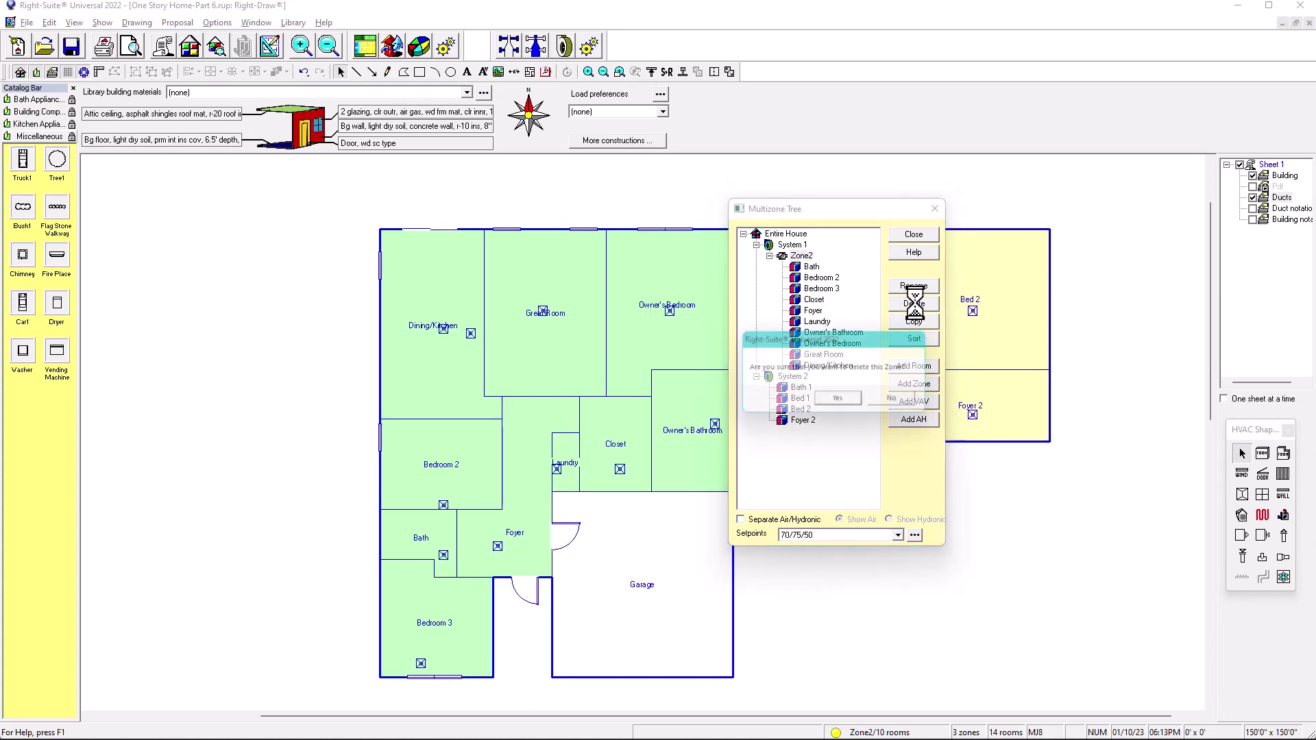
click(841, 402)
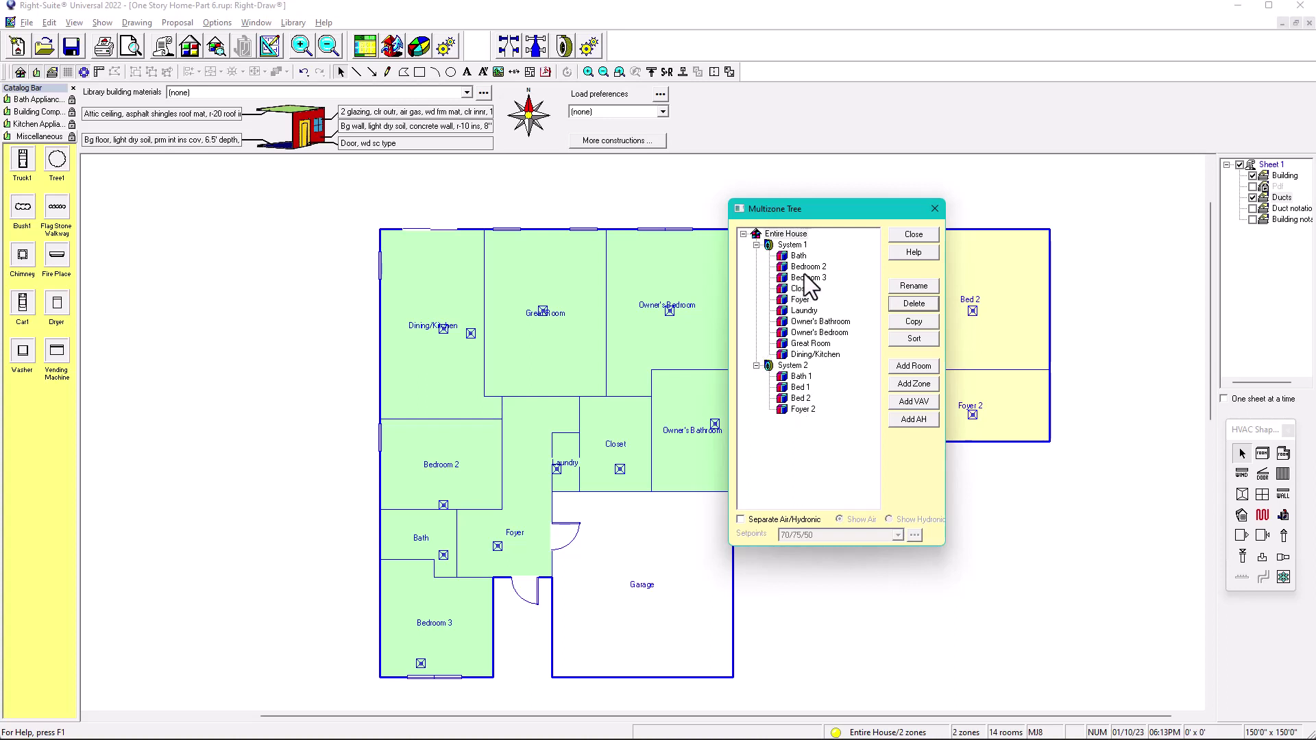
Step: Move Bath 1, Bed 1, Bed 2 and Foyer 2 from System 2 into System 1, and close the multizone tree
click(802, 377)
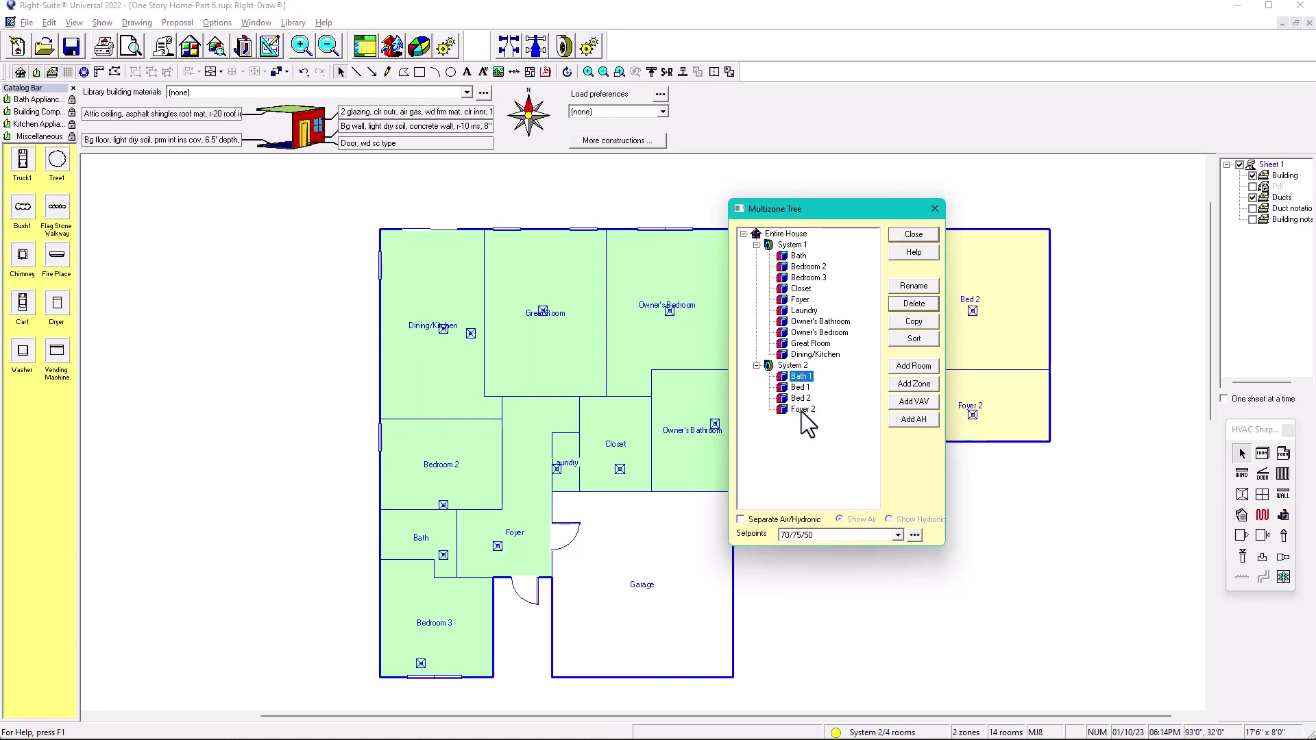
shift+click(802, 410)
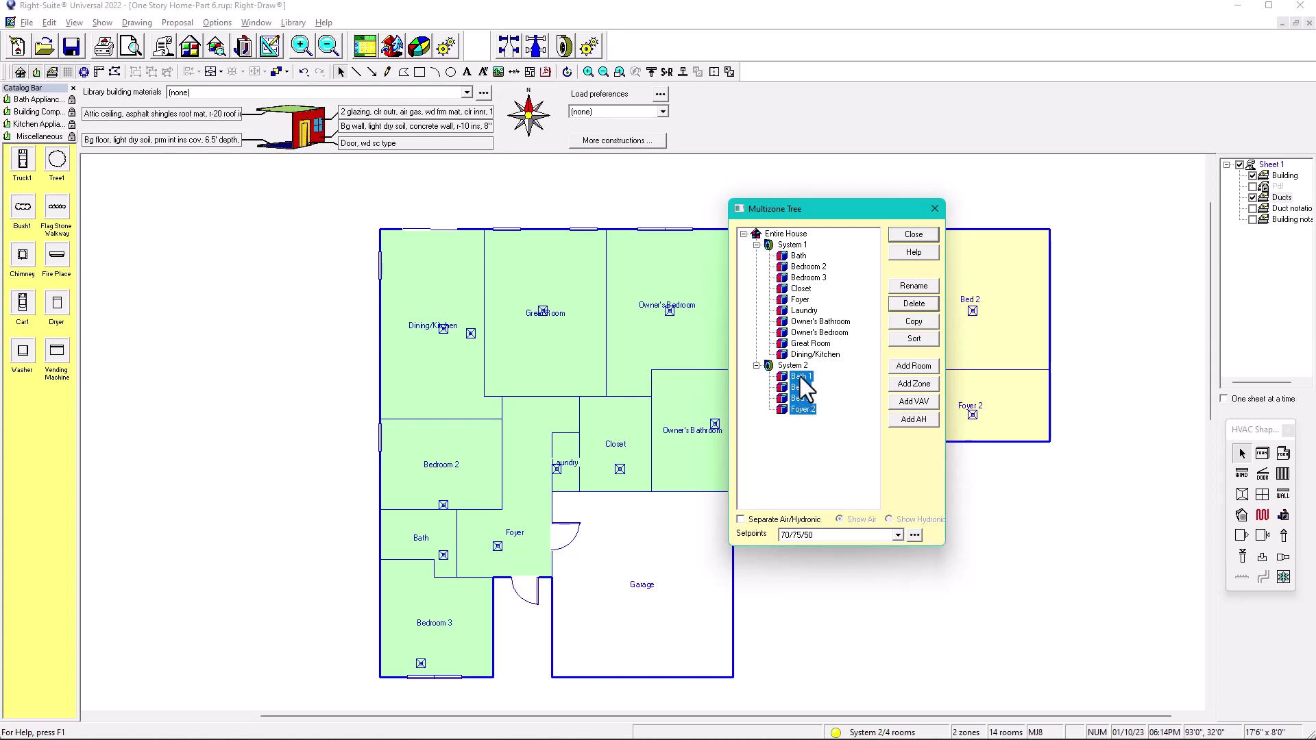
drag(804, 381, 816, 353)
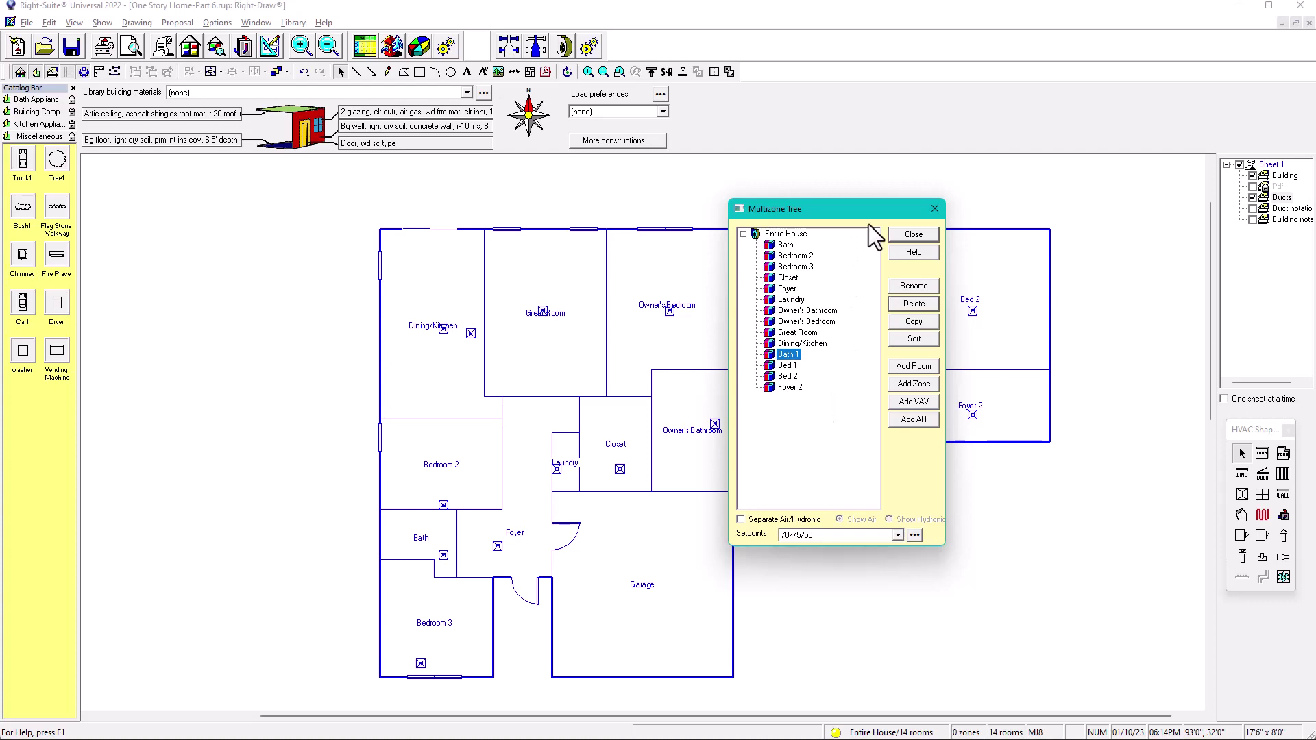
drag(864, 207, 287, 222)
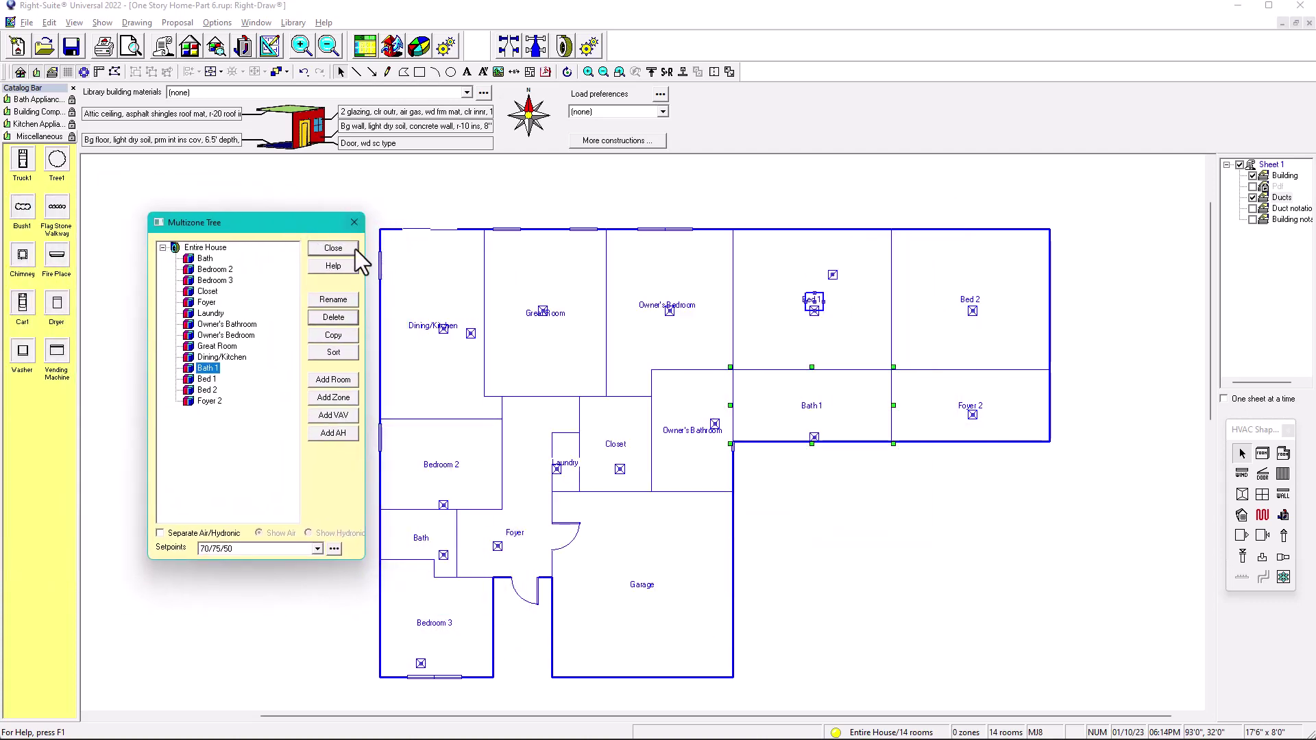
click(357, 221)
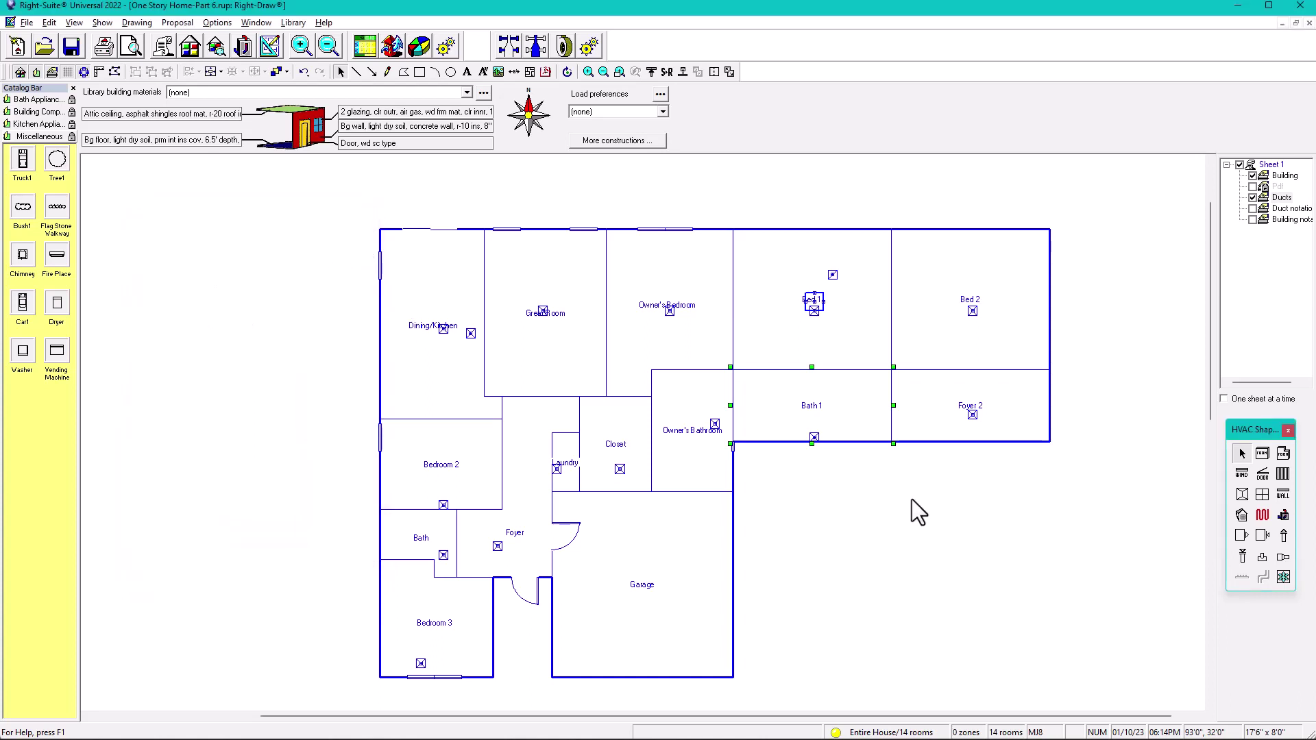
Step: Hide the Ducts layer and delete the rooms Bed 2, Foyer 2, Bed 1 and Bath 1 from the floor plan
click(1253, 197)
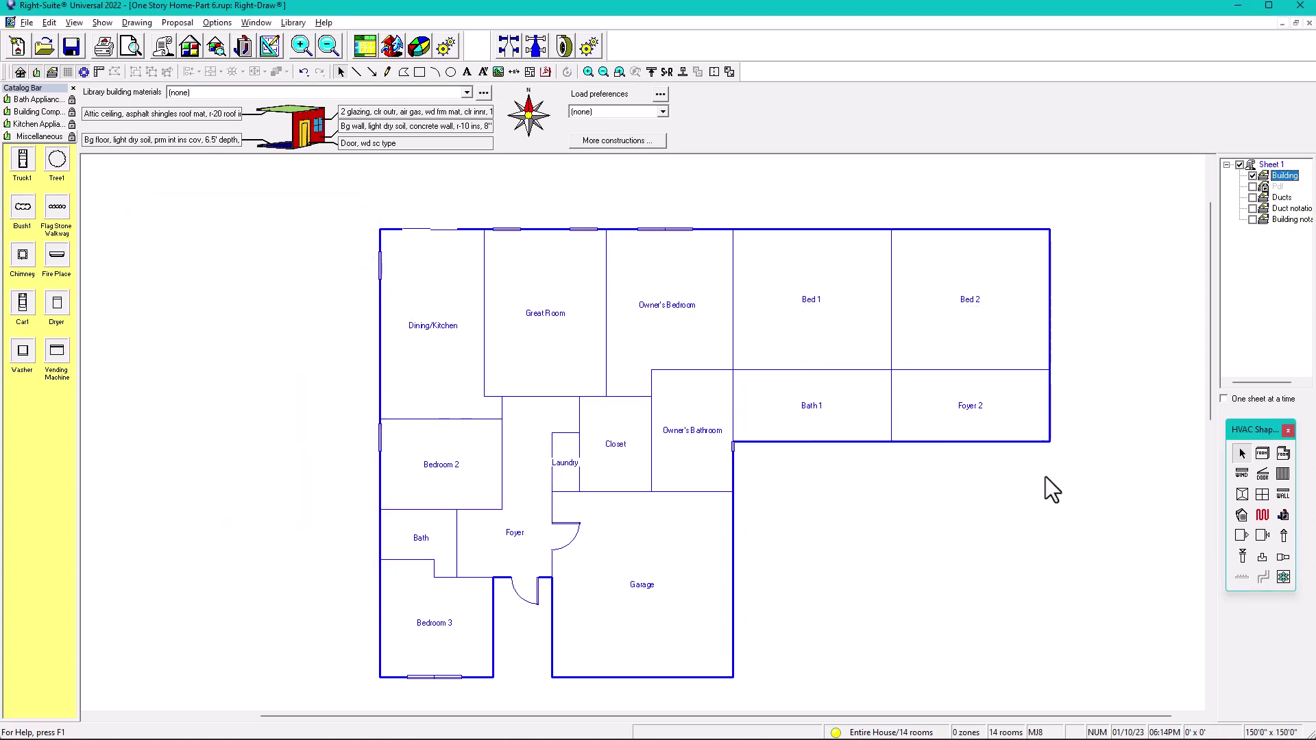
drag(1077, 475, 827, 204)
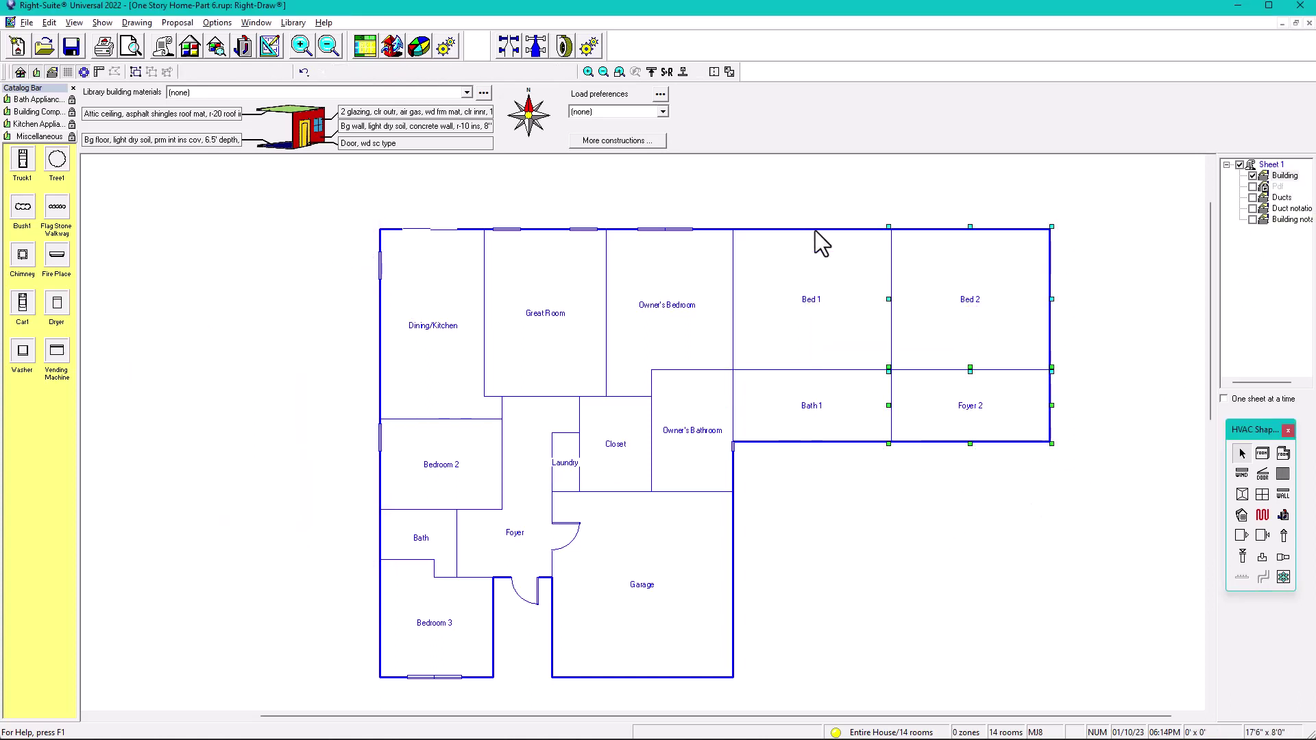
key(Delete)
click(810, 331)
key(Delete)
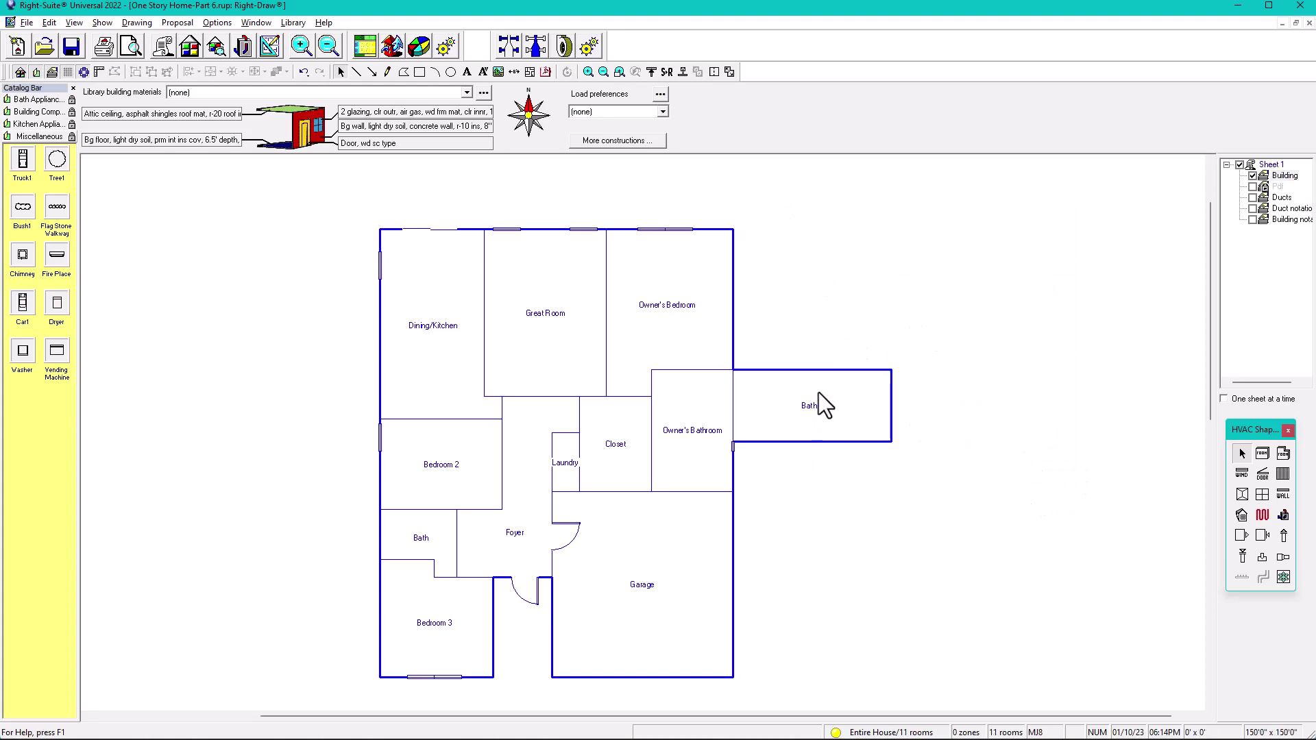
click(819, 398)
key(Delete)
scroll(602, 449, up, 1)
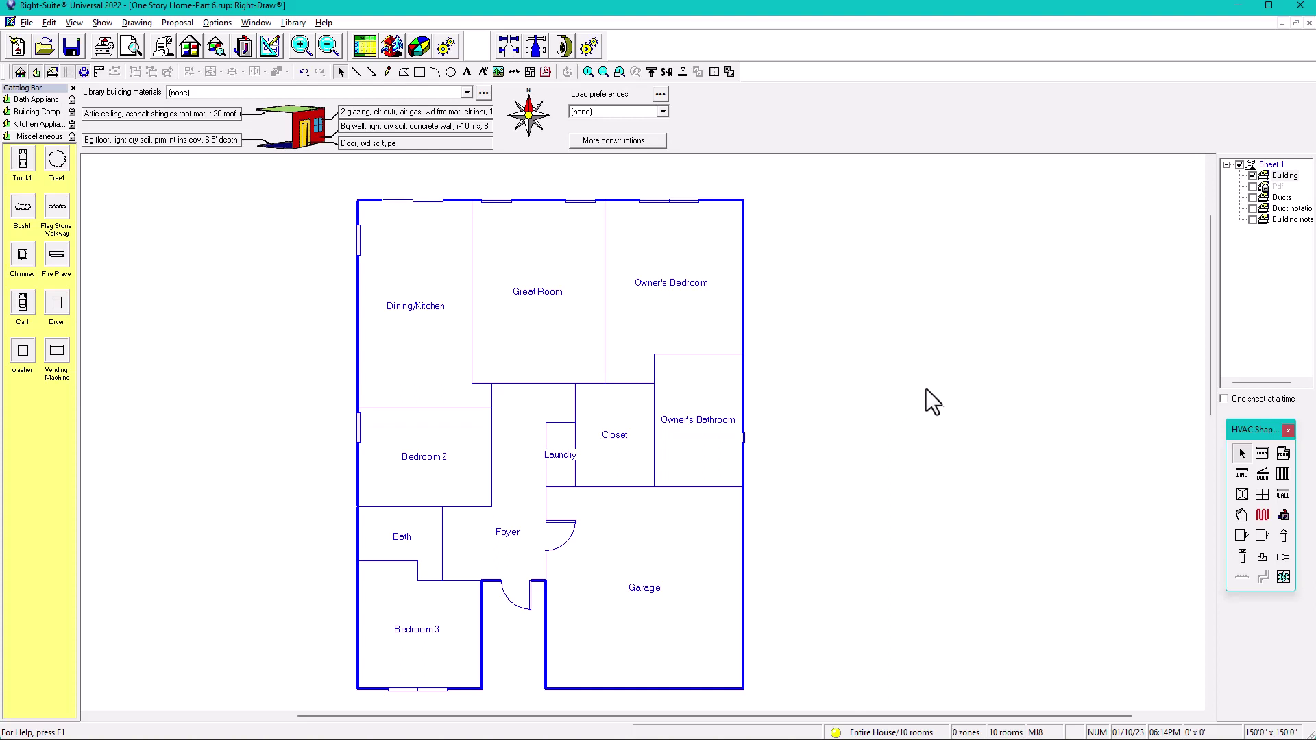
Step: In the zone information for the entire house, set the central vent type to Outside air for both heating and cooling
click(219, 46)
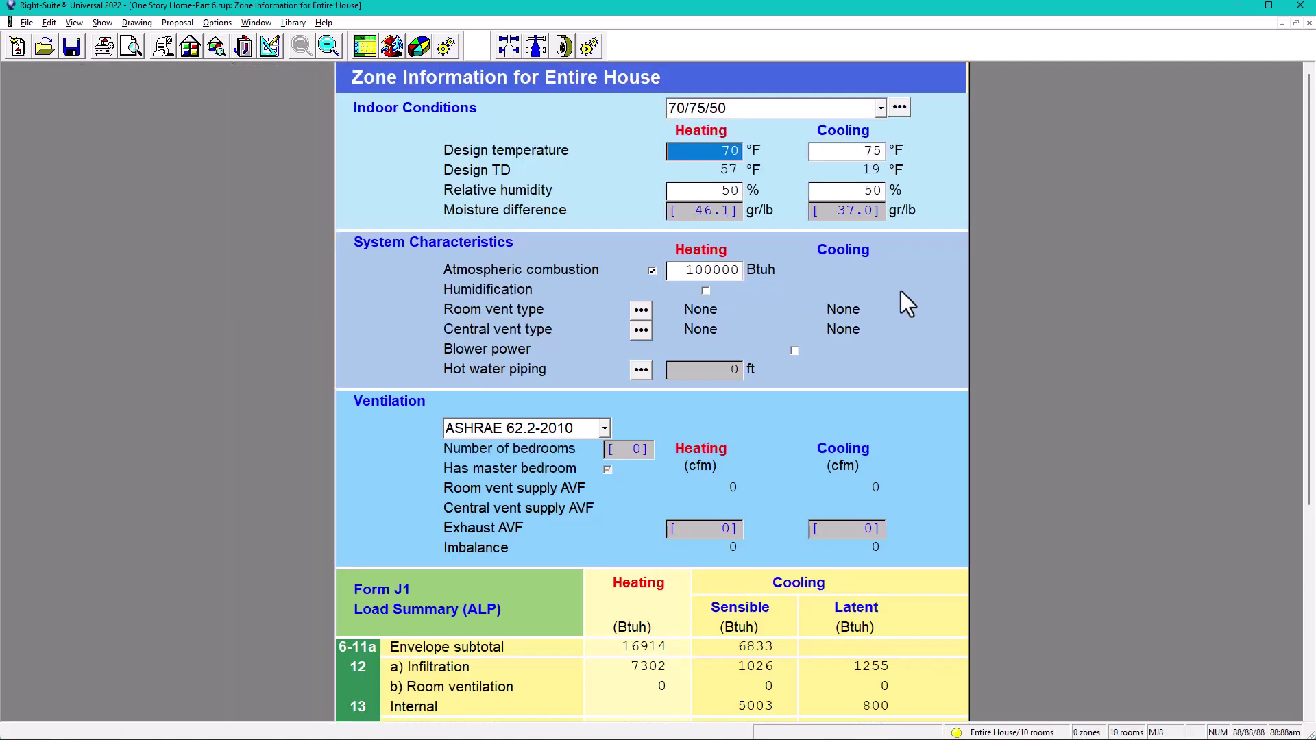
scroll(903, 340, down, 5)
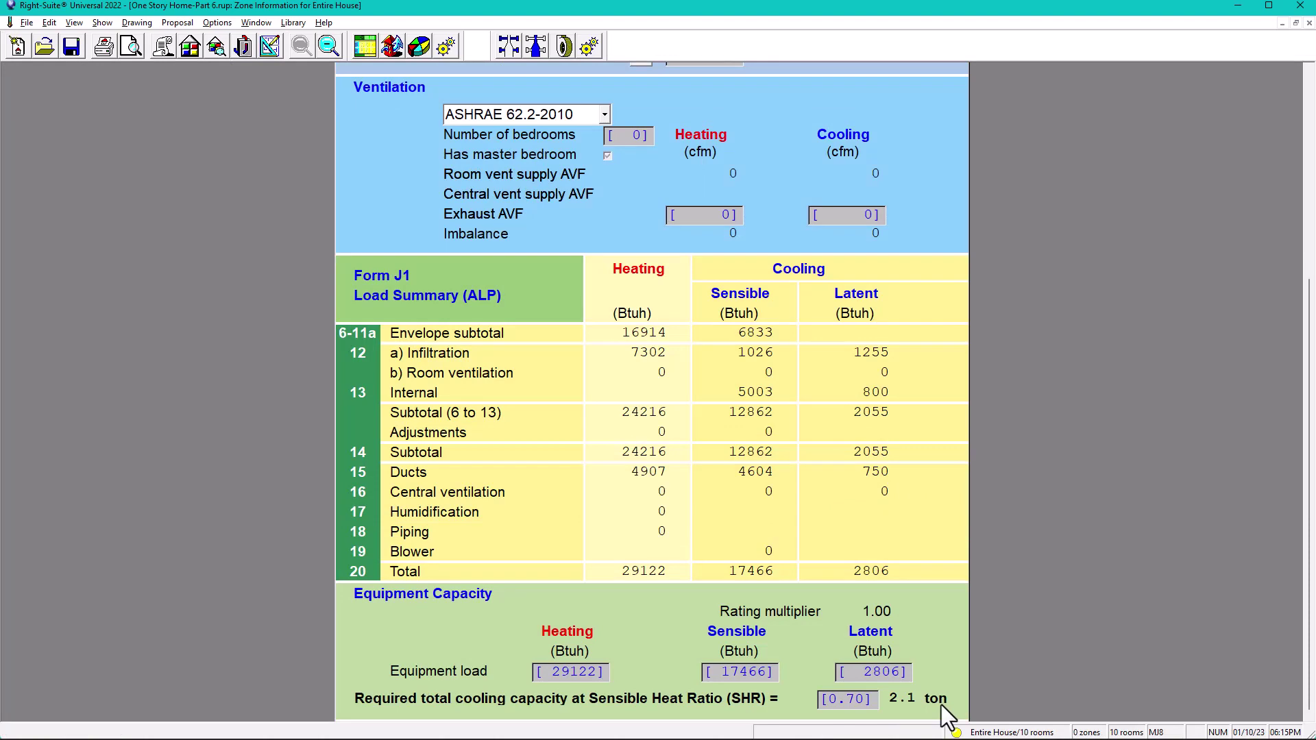
scroll(875, 377, up, 3)
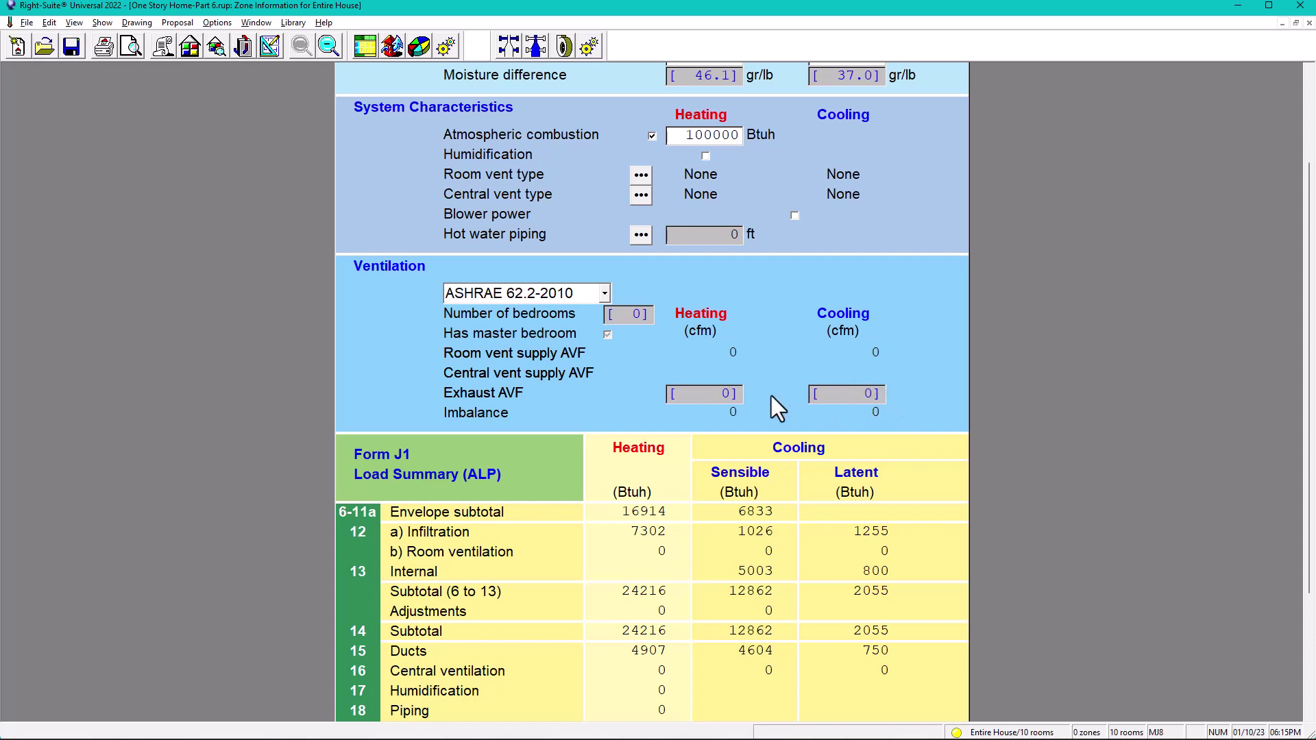
scroll(679, 308, up, 2)
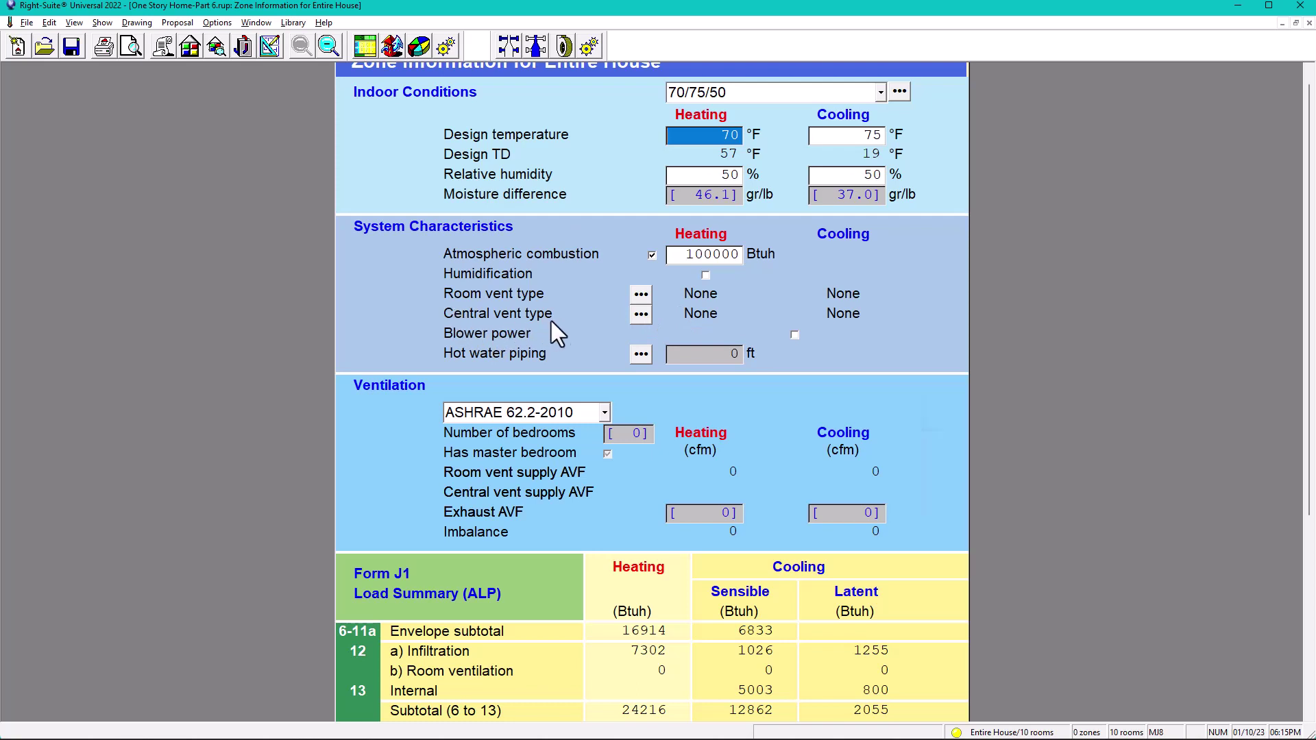
click(640, 314)
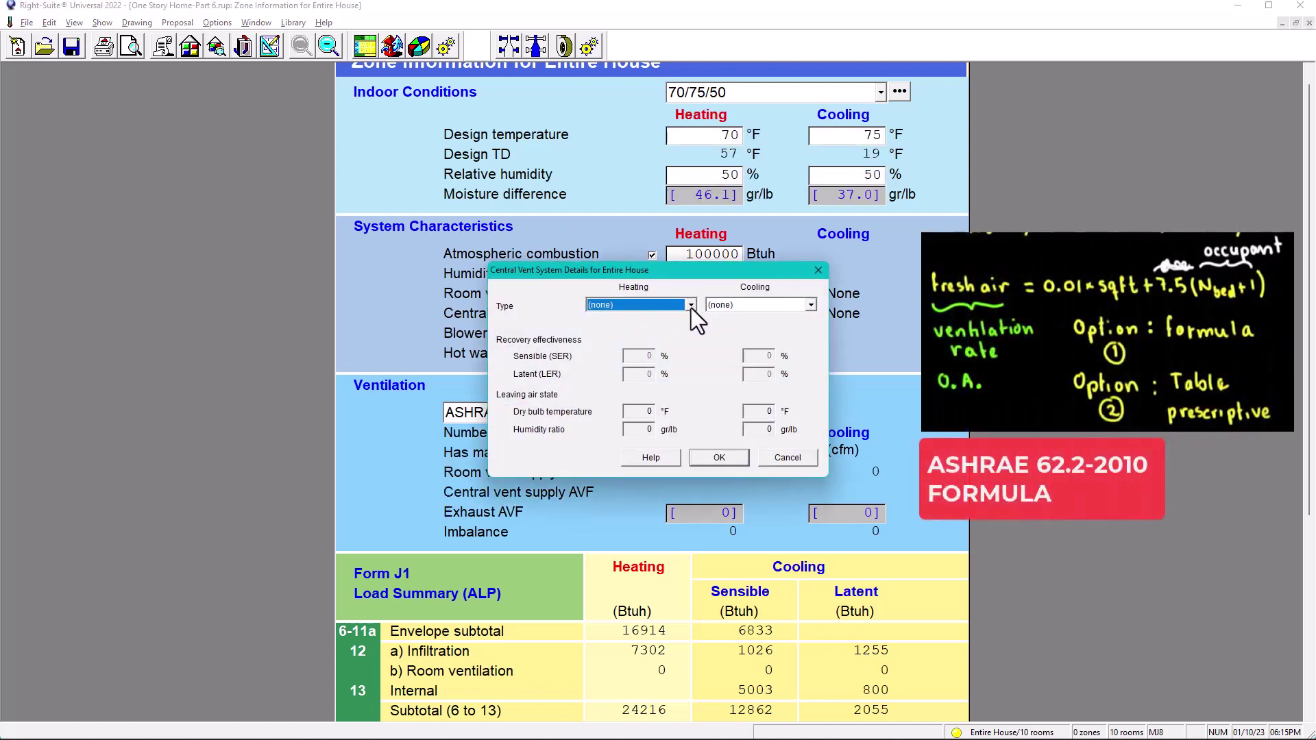
click(691, 306)
click(624, 326)
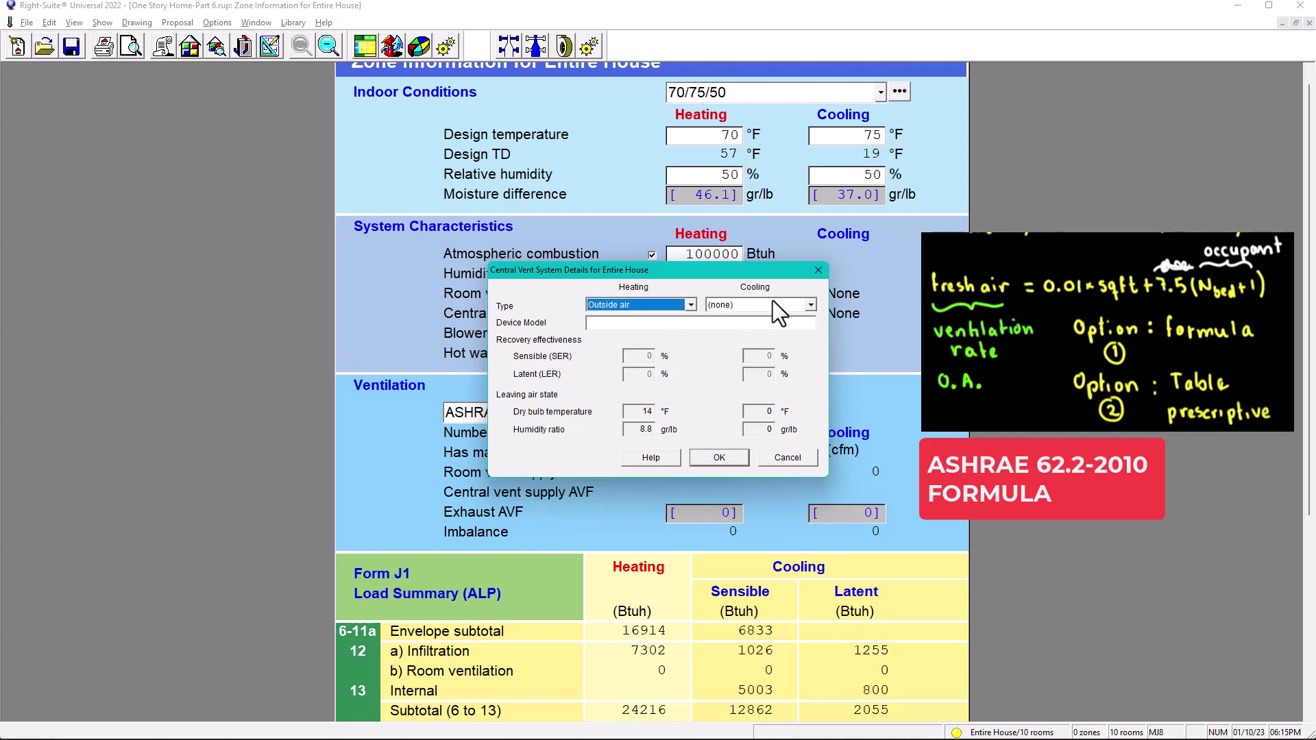
click(812, 305)
click(735, 327)
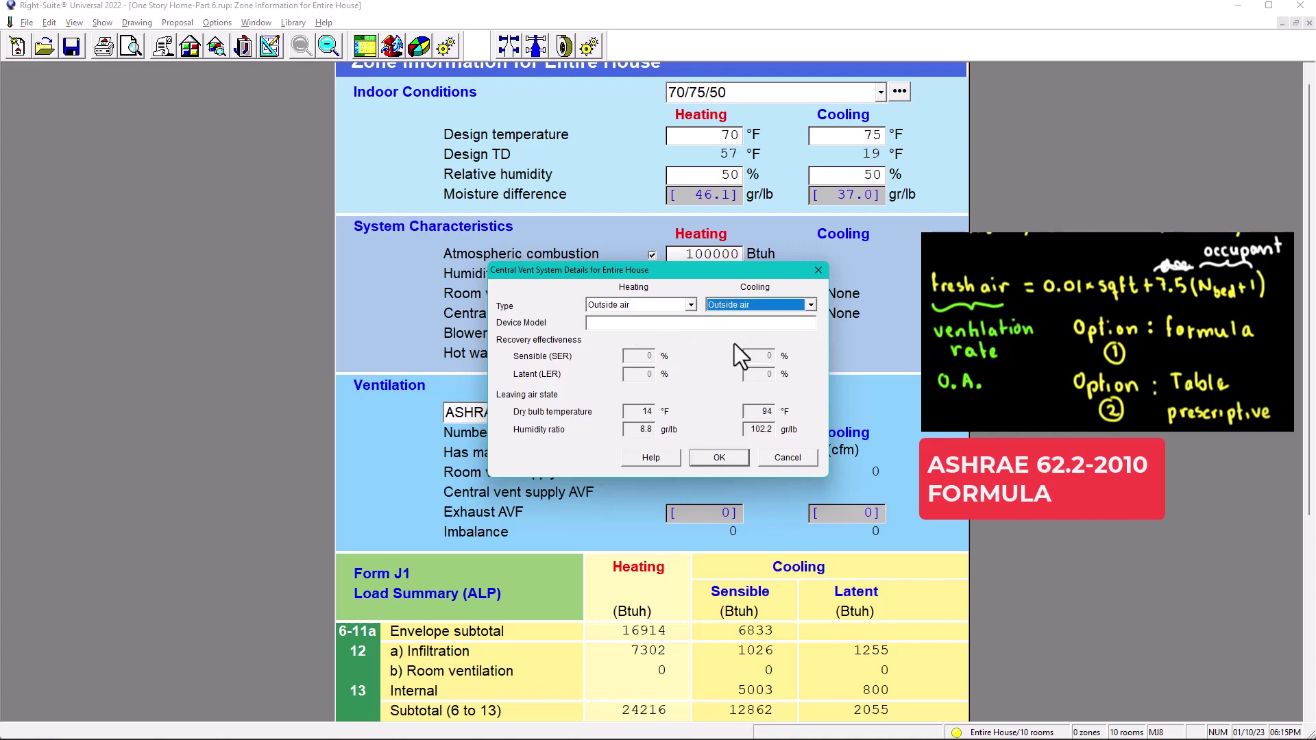
click(693, 304)
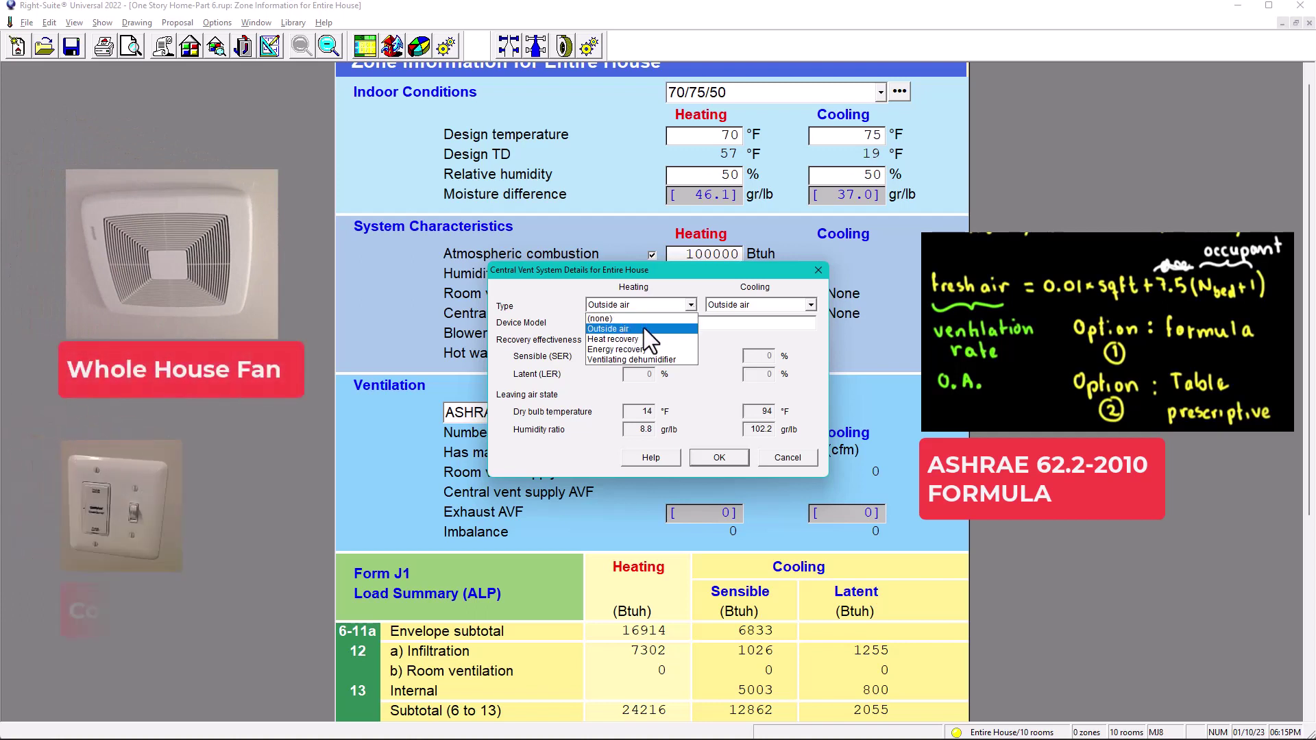
click(687, 304)
click(713, 457)
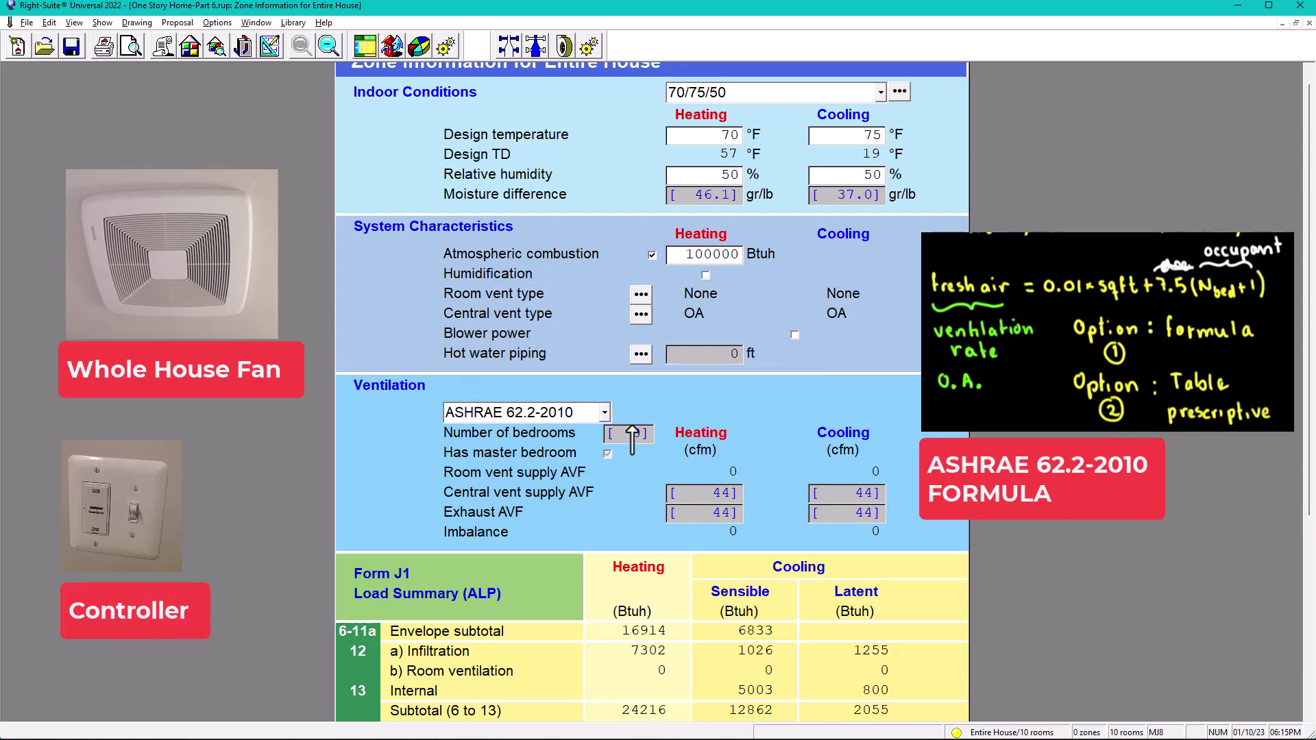
Step: Check the bedrooms on the floor plan and override the number of bedrooms in the ventilation settings with 3
click(268, 48)
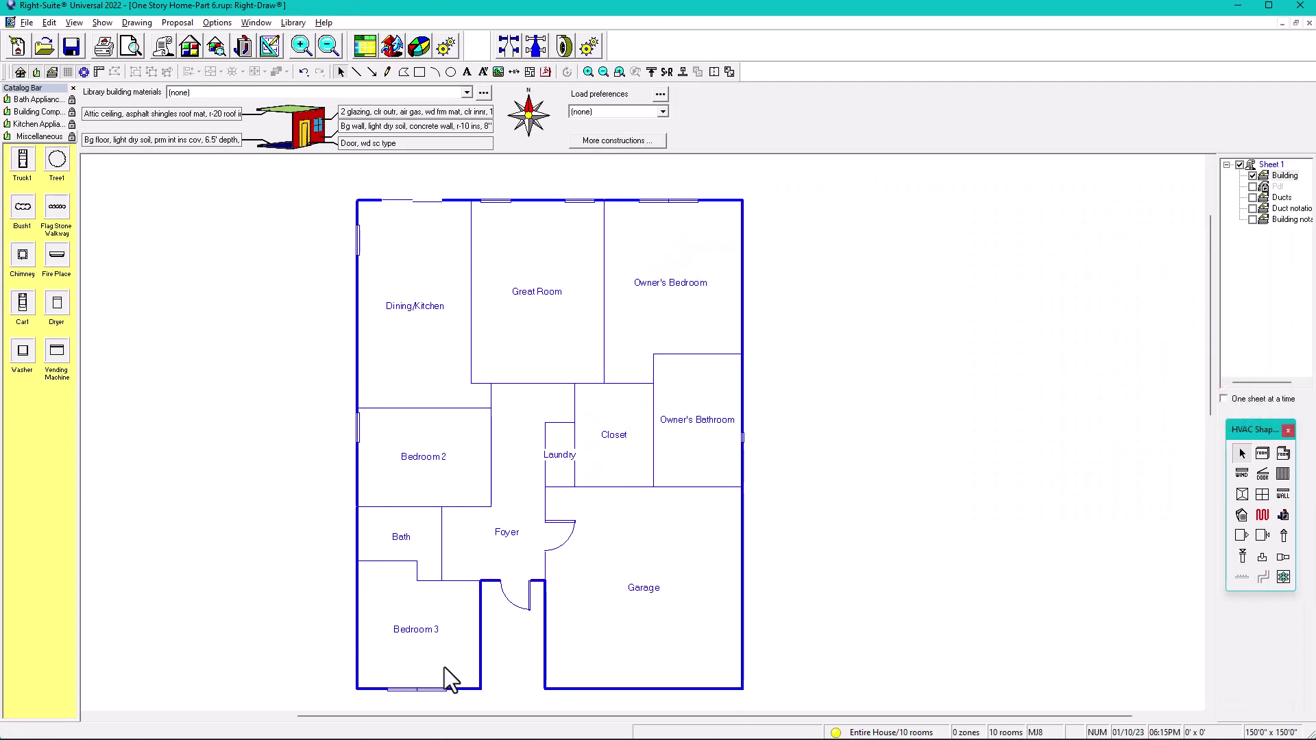
click(217, 43)
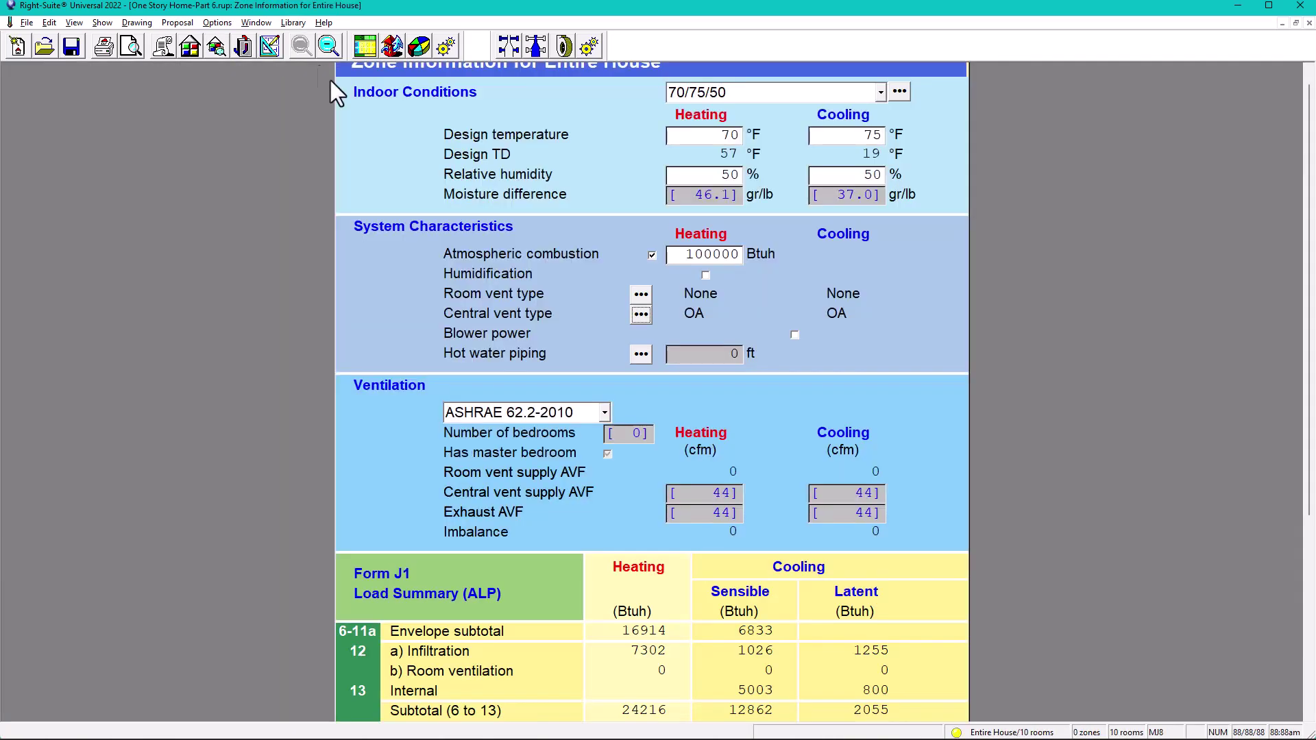
click(637, 433)
key(F8)
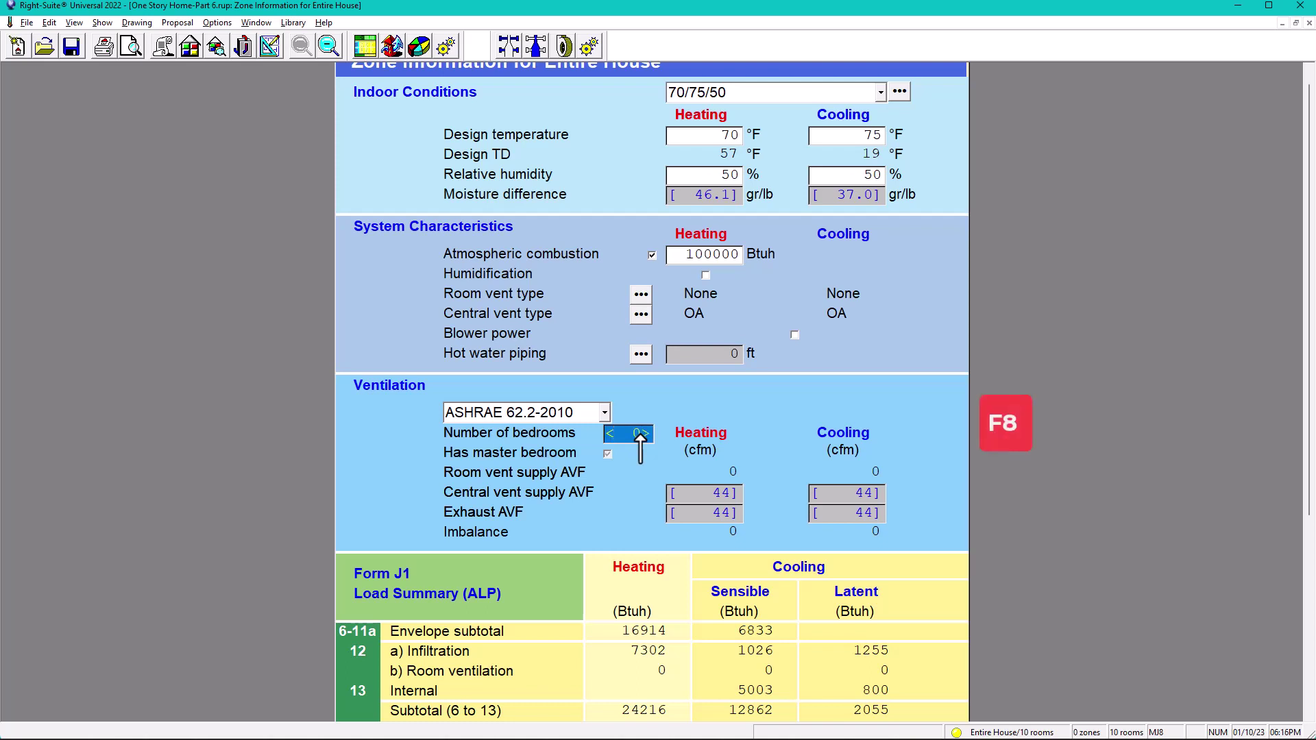
text(3)
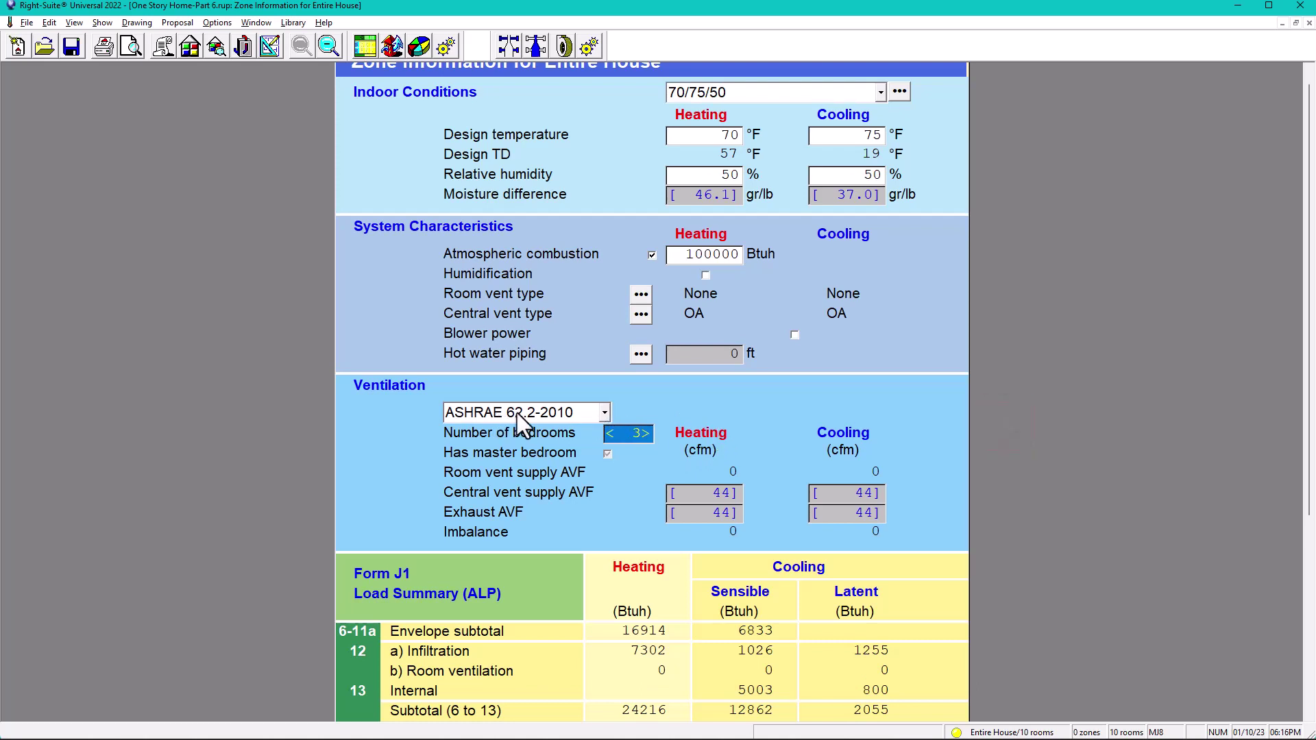
Step: Compare the ventilation airflows under ASHRAE 62.2-2013, 62.2-2016, 62.2-2019 and MJ8, and return the ventilation standard to ASHRAE 62.2-2010
click(604, 413)
click(562, 483)
click(603, 413)
click(562, 464)
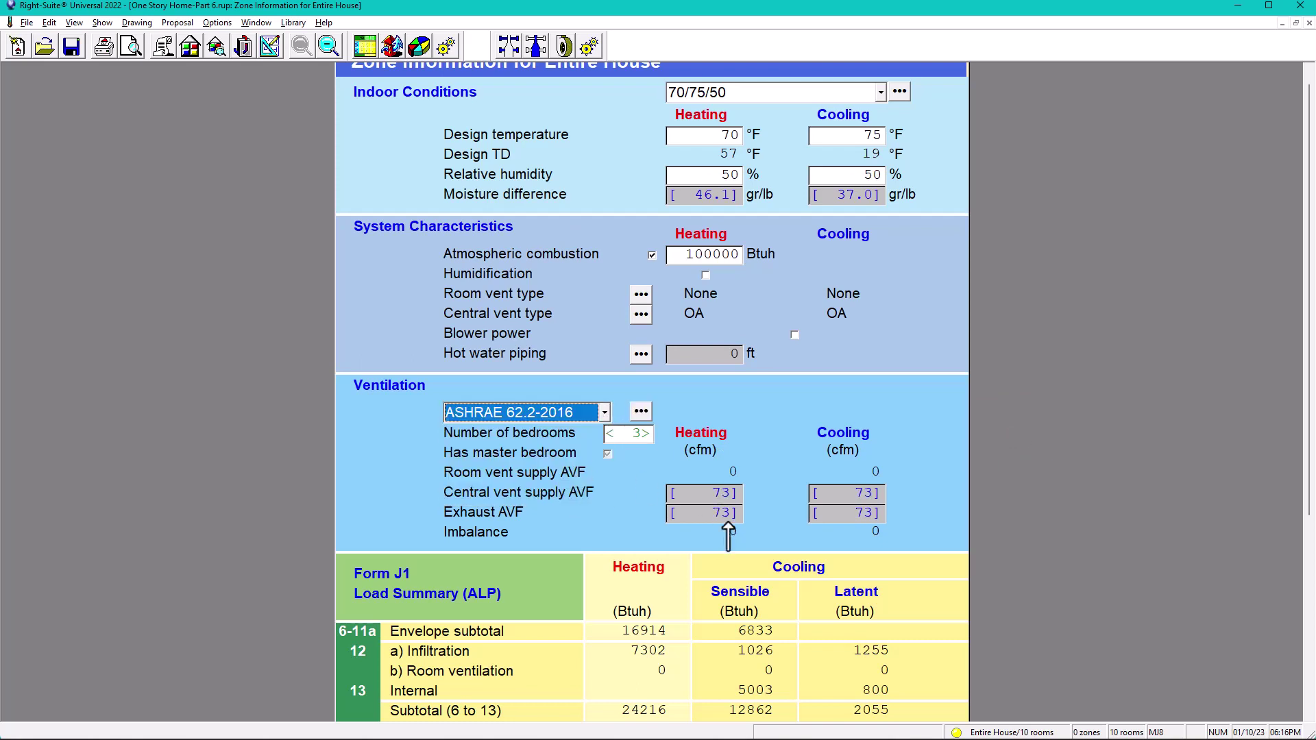
click(603, 412)
click(567, 452)
click(603, 412)
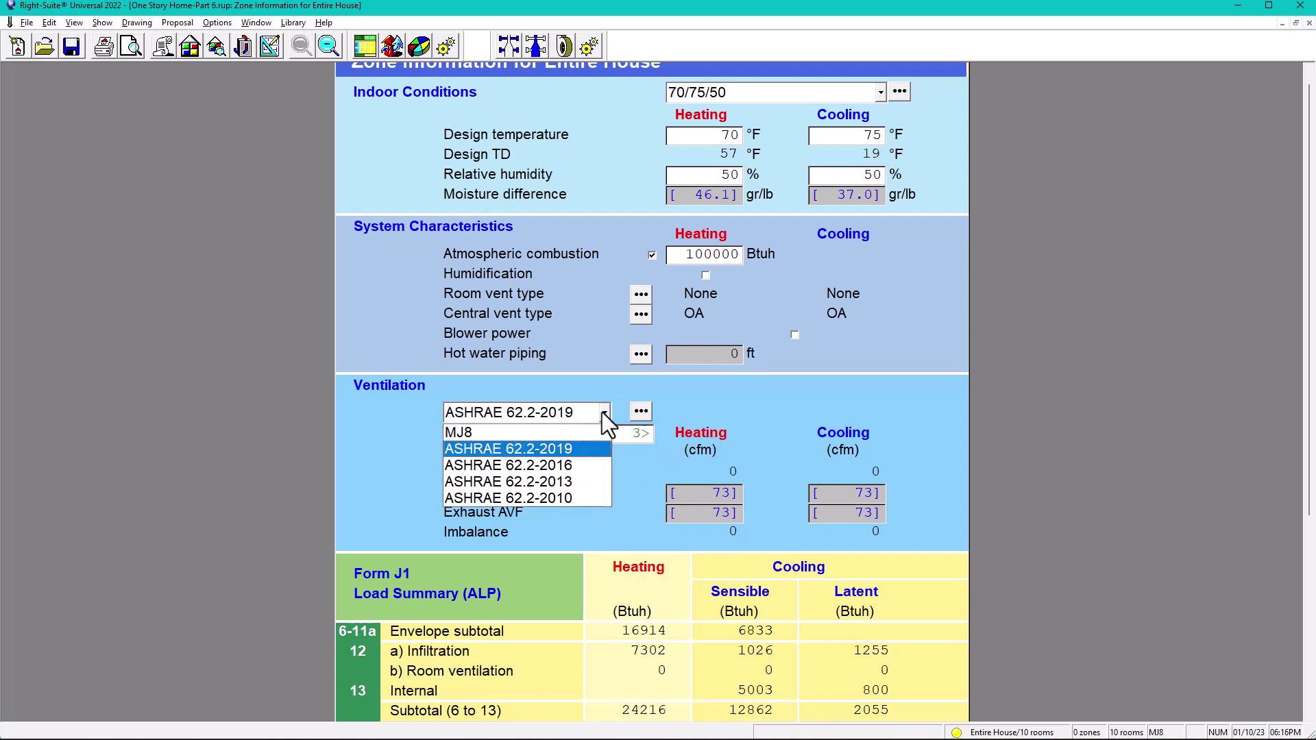
click(472, 436)
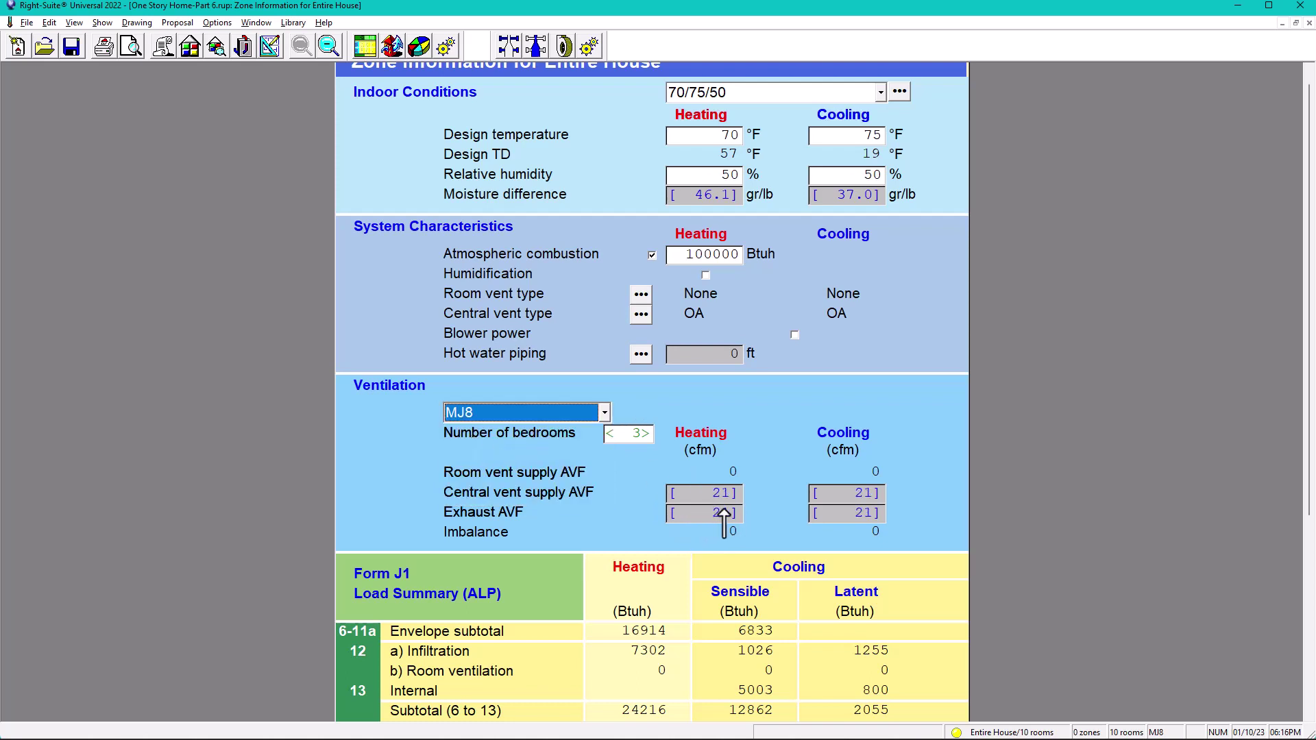
click(606, 411)
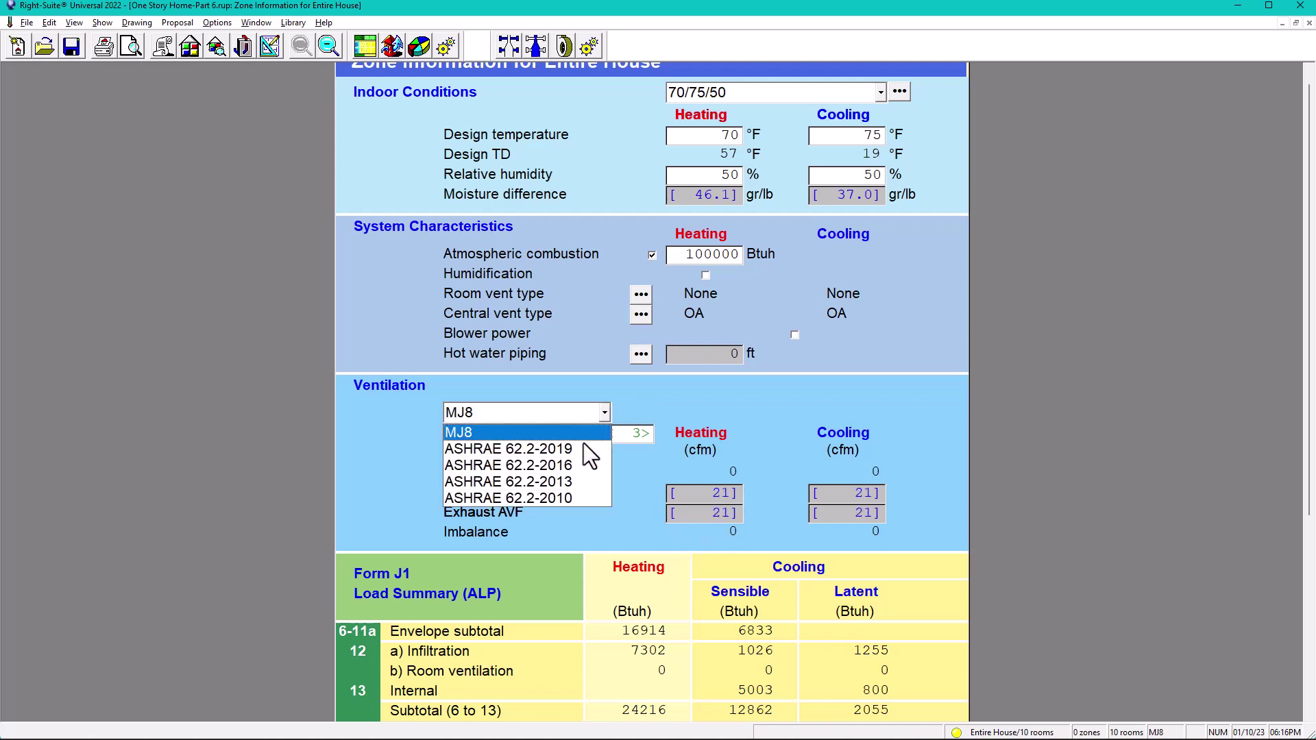
click(561, 498)
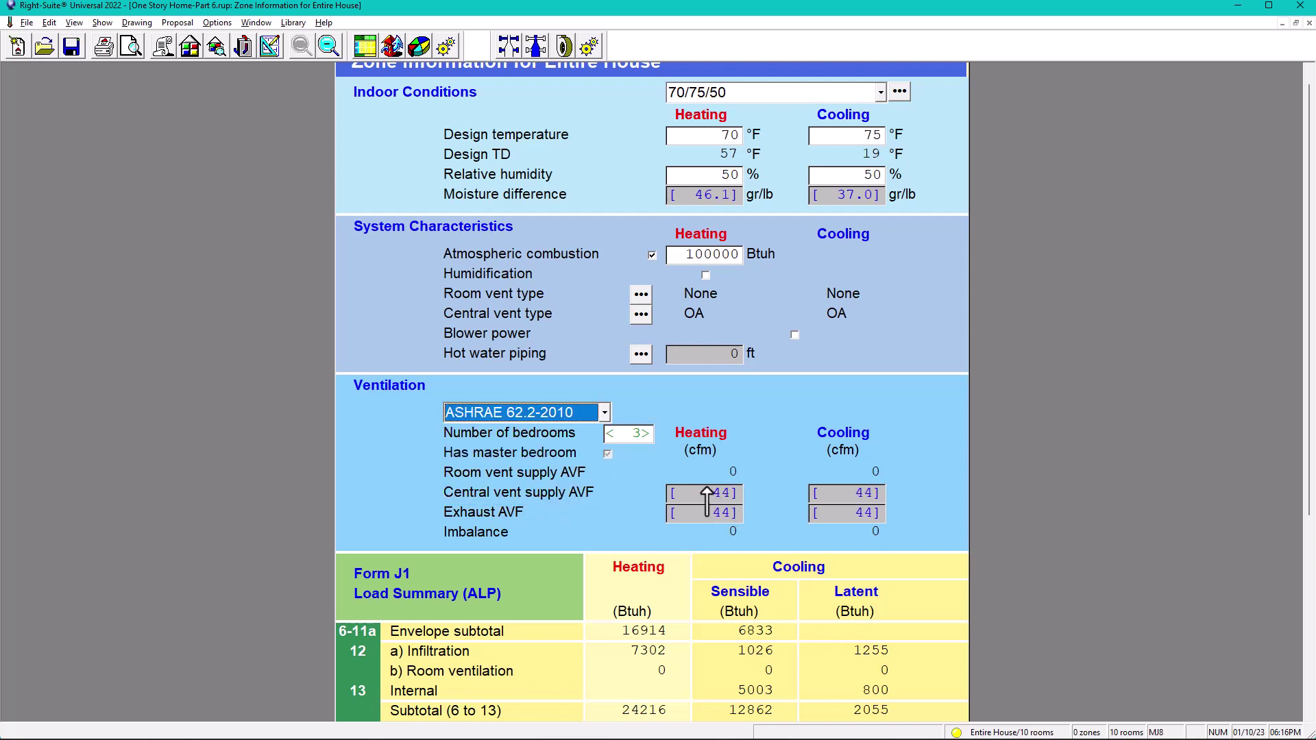
Step: Check the ventilation airflows once more under ASHRAE 62.2-2016 and restore ASHRAE 62.2-2010
click(605, 412)
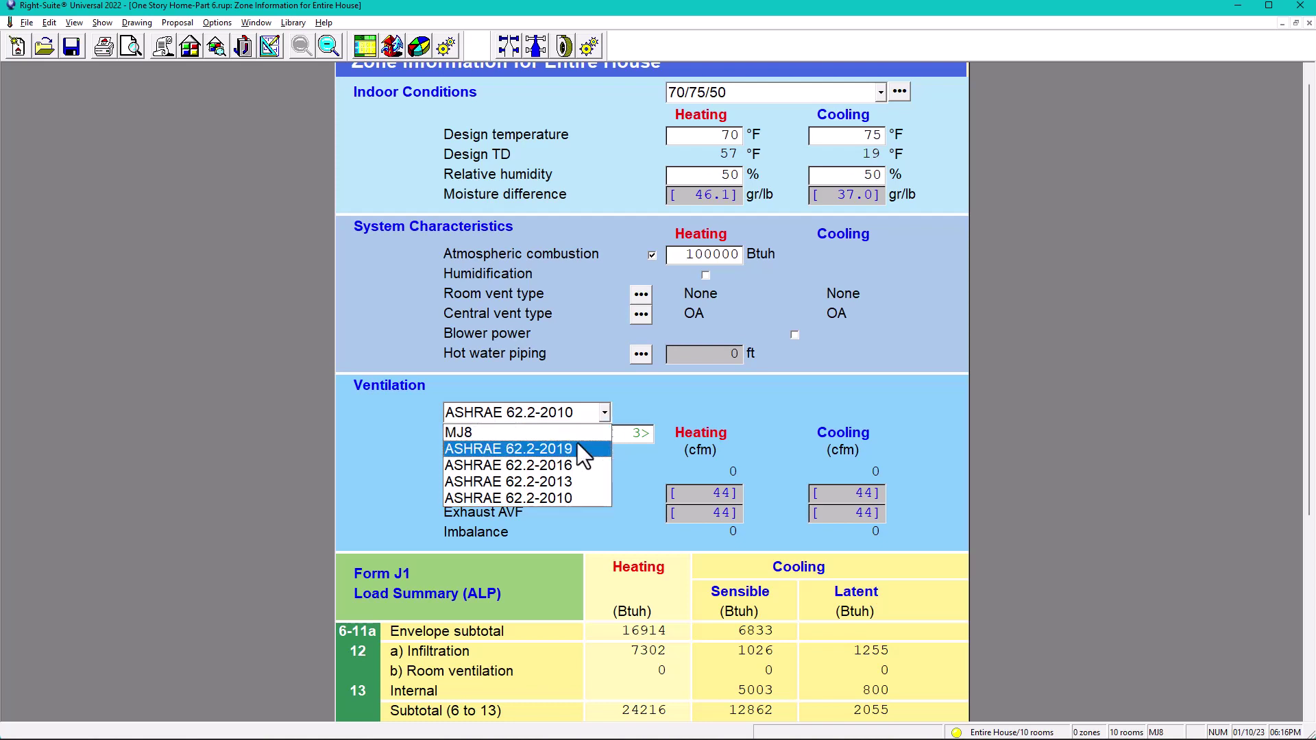
click(573, 463)
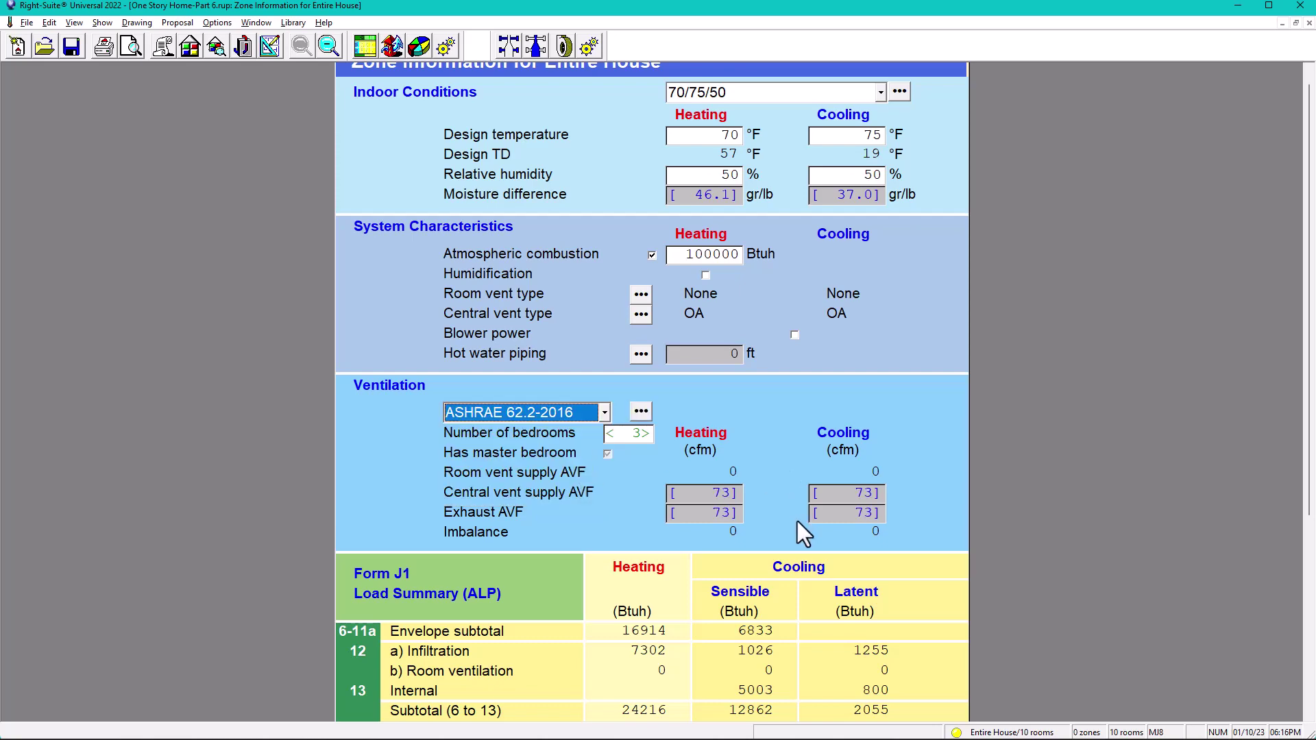
click(605, 412)
click(554, 499)
Step: Include a blower power of 500 W for cooling and compare the required cooling capacity in the load summary
scroll(793, 473, down, 5)
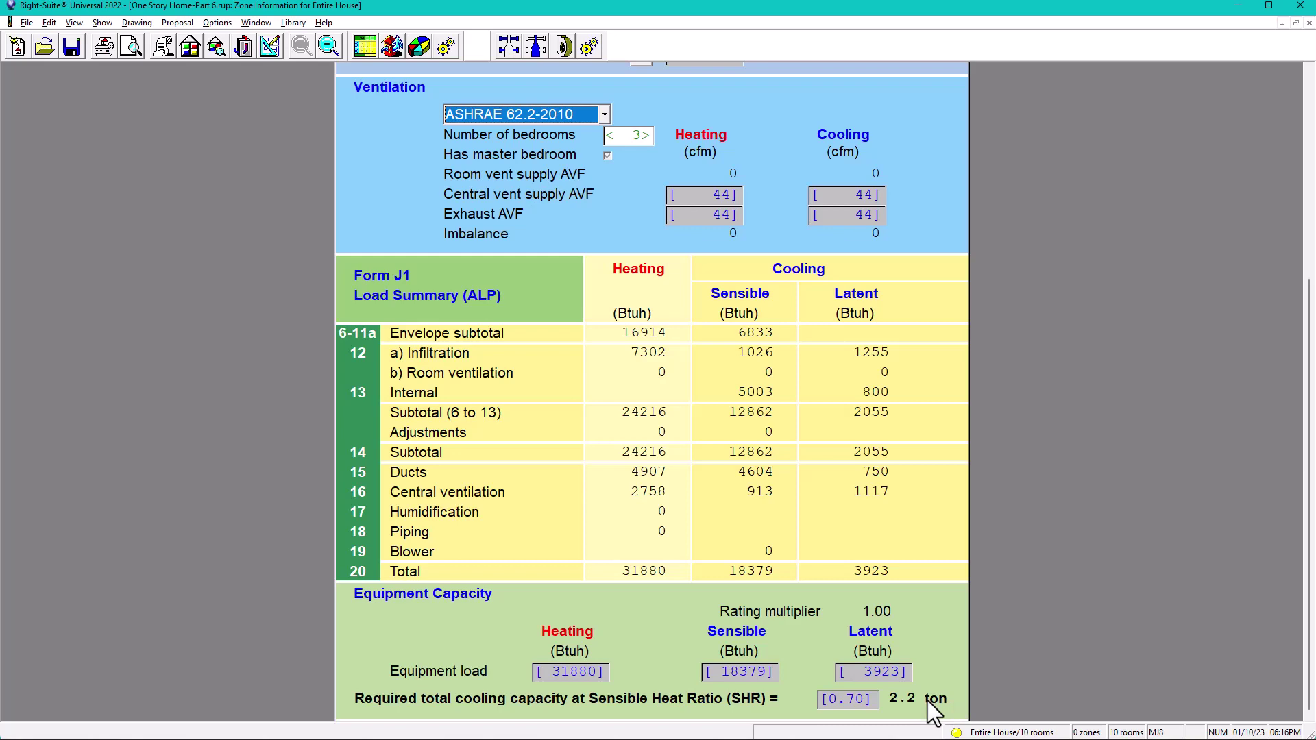
scroll(928, 701, up, 5)
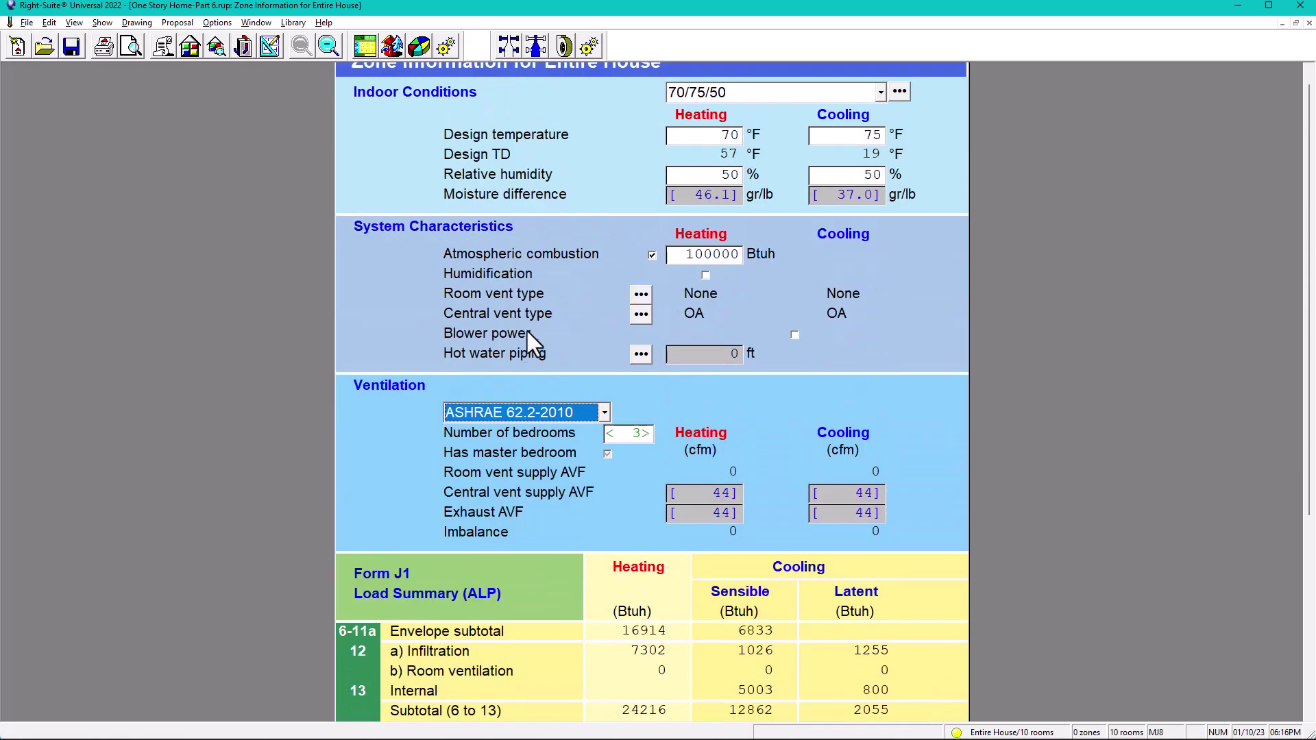
click(795, 335)
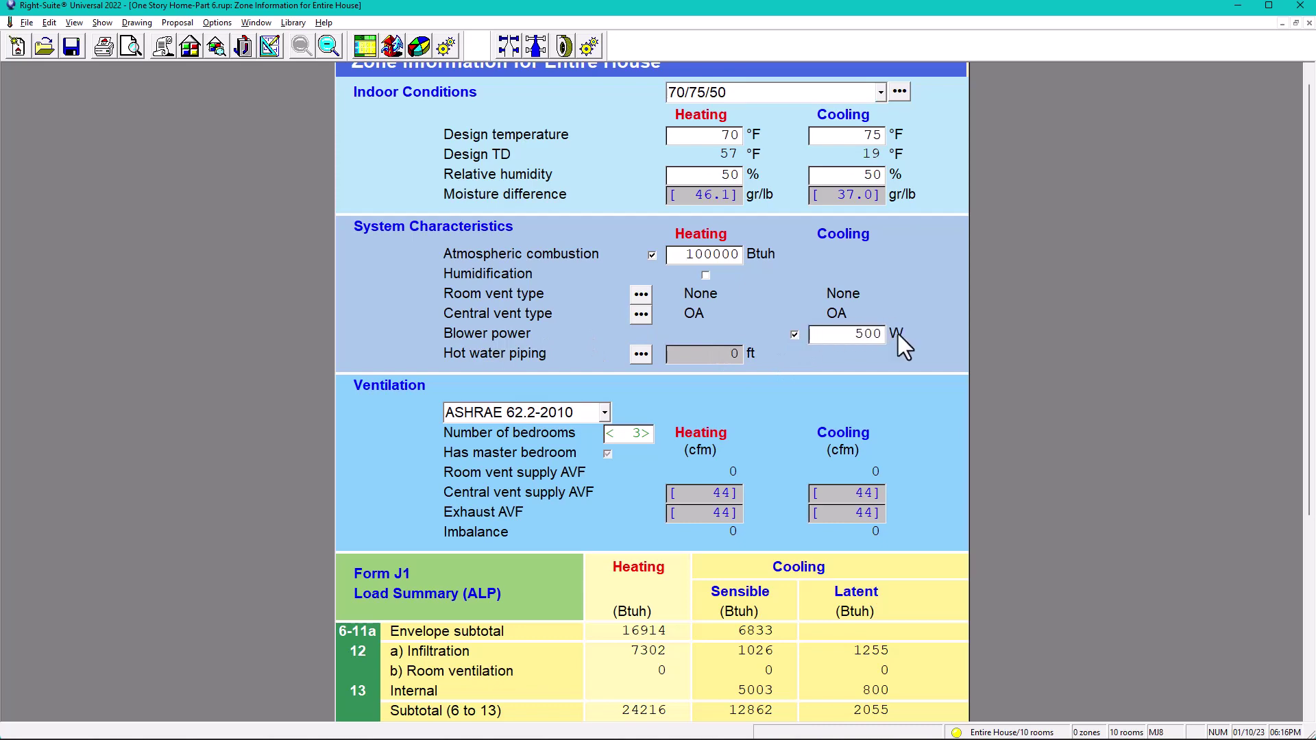
scroll(843, 407, down, 5)
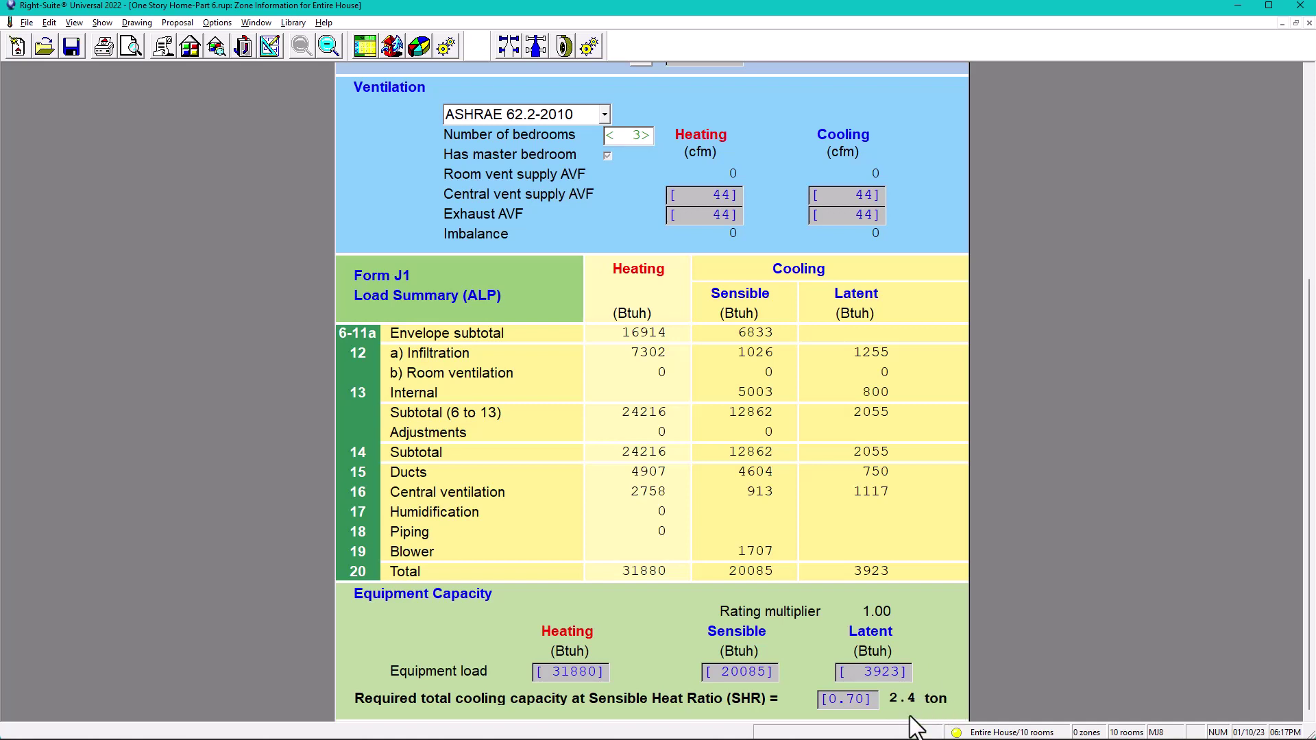
Step: Review the simplified infiltration settings for the entire house, trying 1 or 2 exposures and restoring 3 or 4, and open the loads worksheet
click(393, 43)
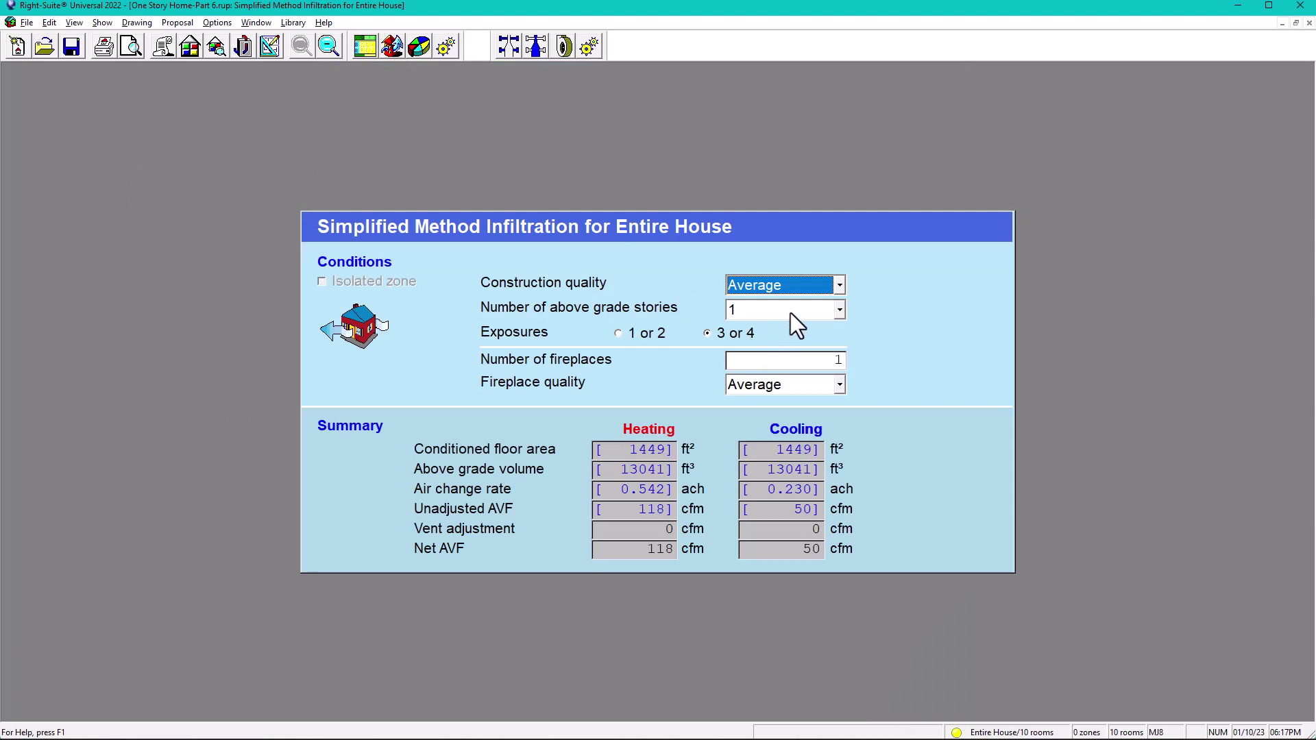
click(735, 312)
click(736, 311)
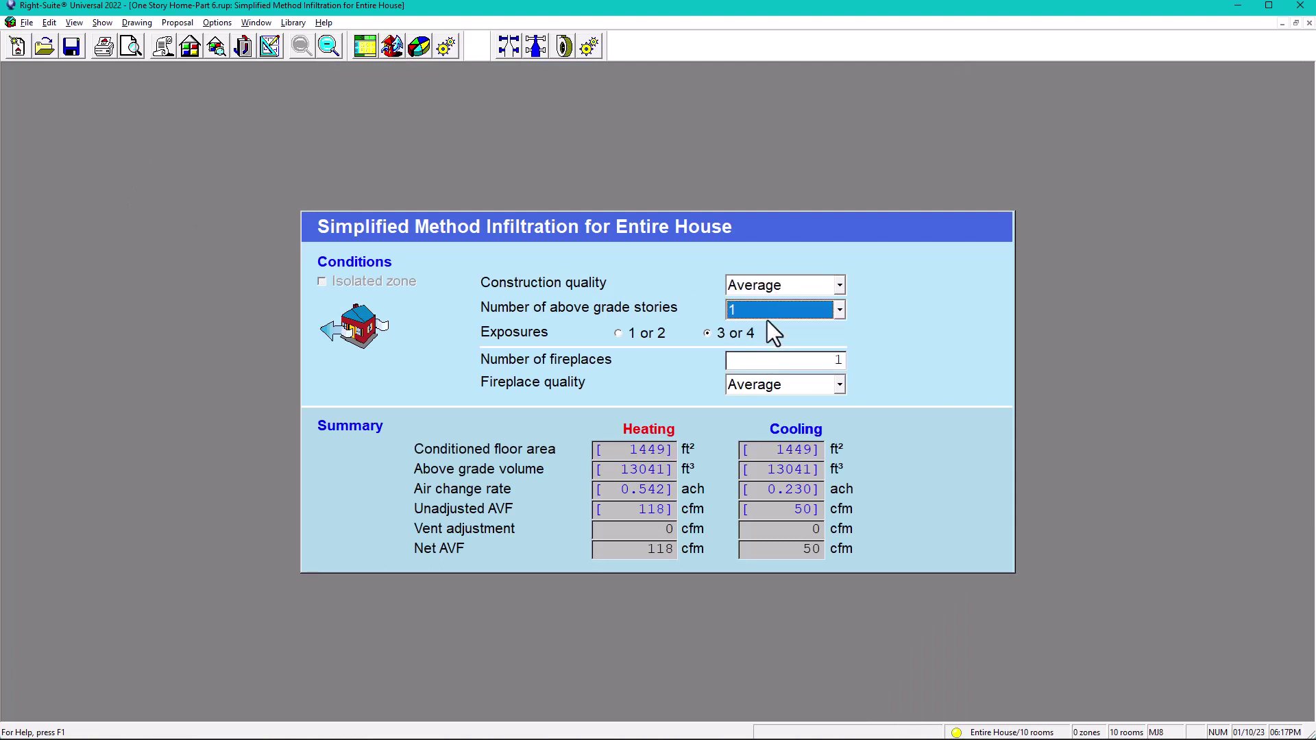
click(621, 334)
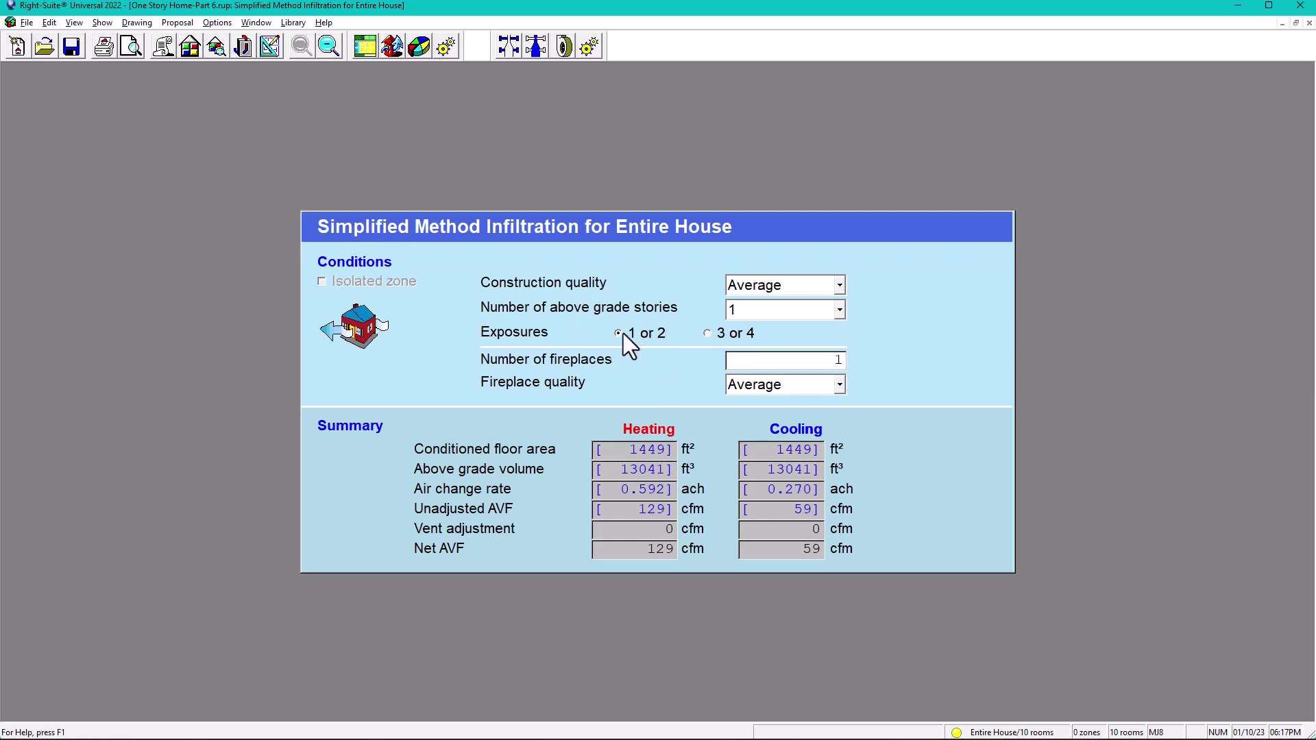
click(710, 333)
double_click(834, 359)
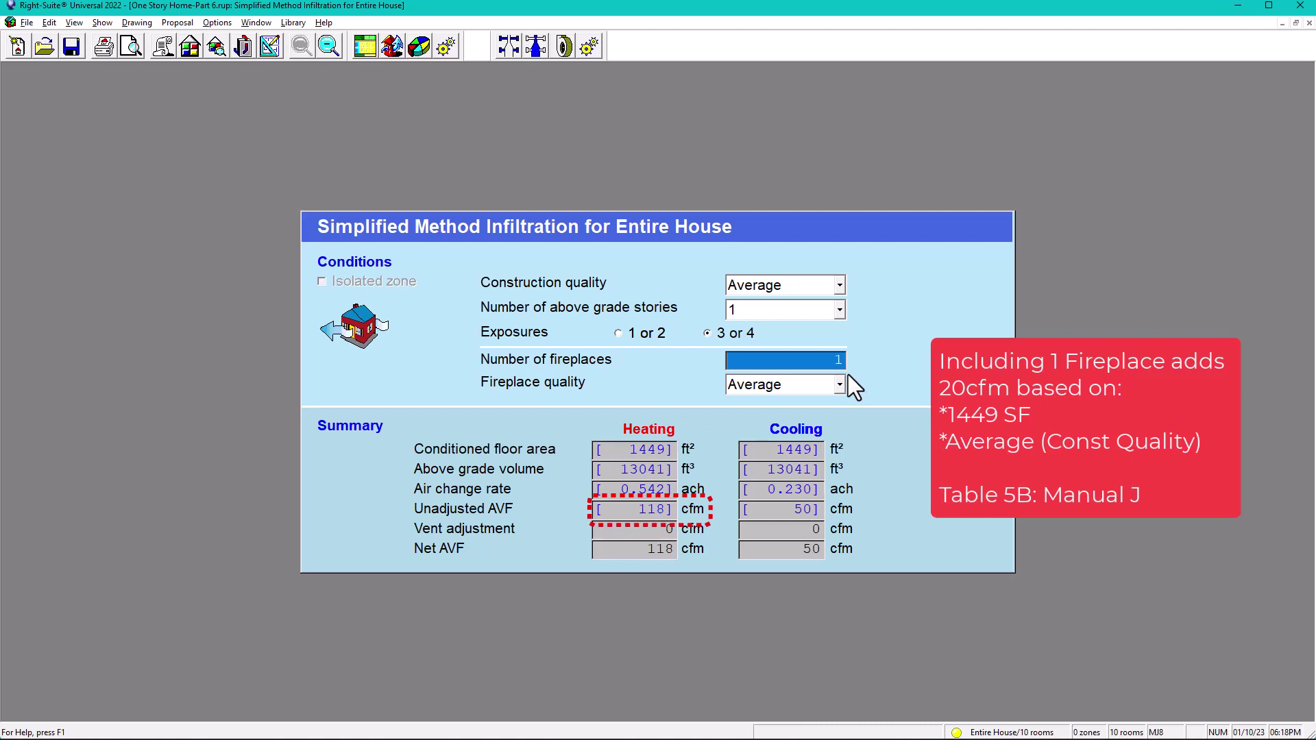
click(366, 42)
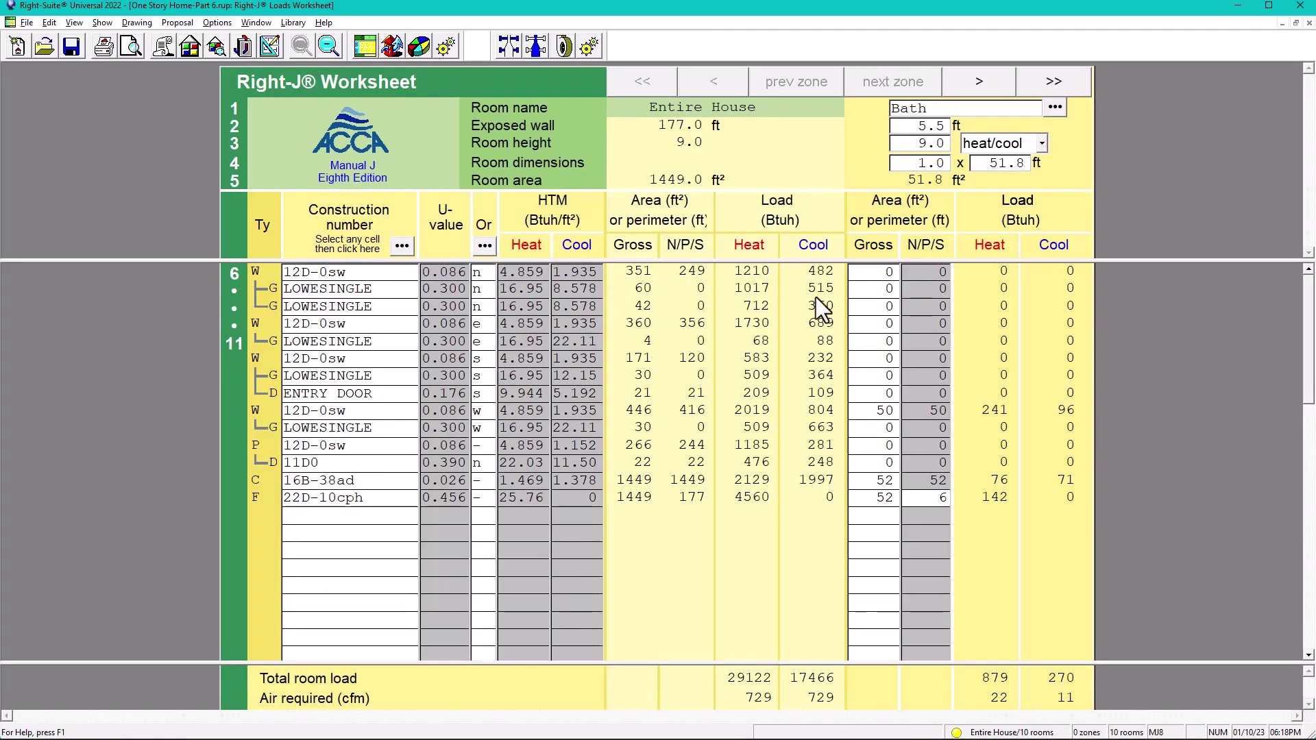
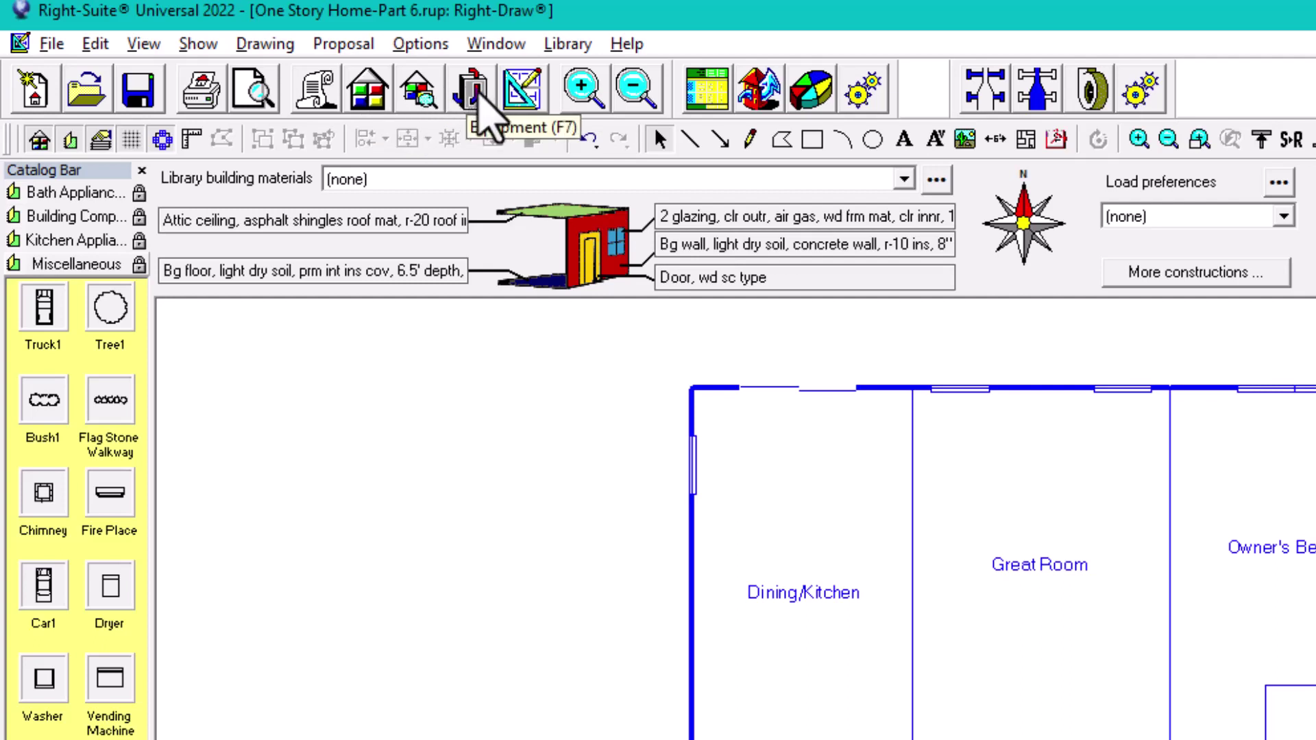
Step: Open the equipment settings for the entire house clear of the floor plan and choose Split AC cooling with natural gas heating fuel
click(471, 89)
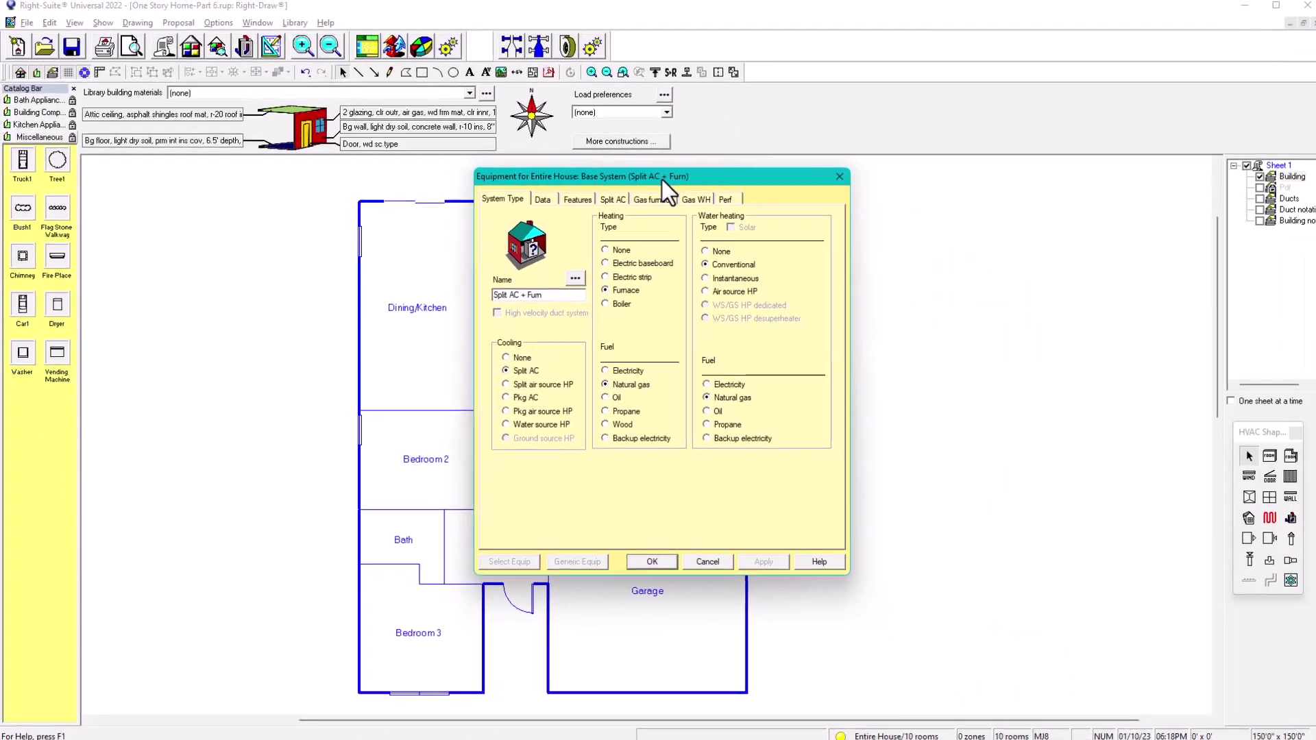
drag(662, 180, 861, 216)
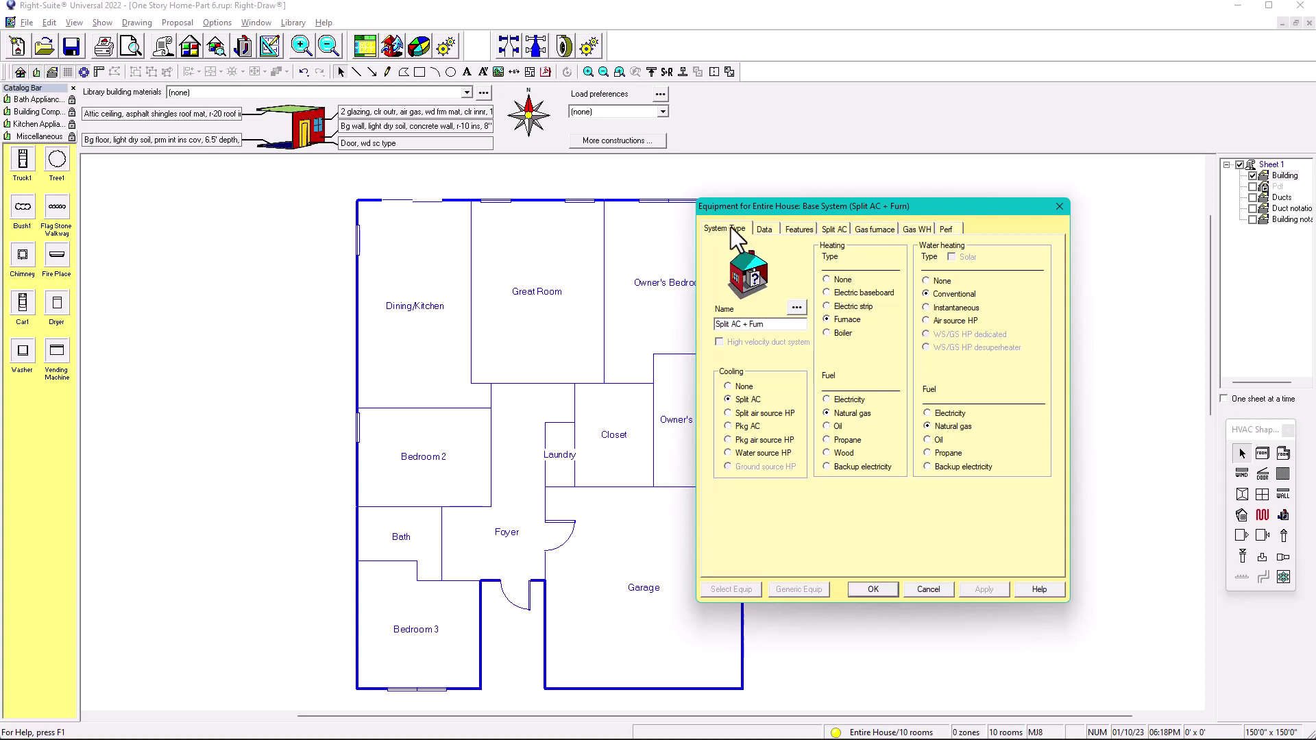
drag(775, 208, 854, 193)
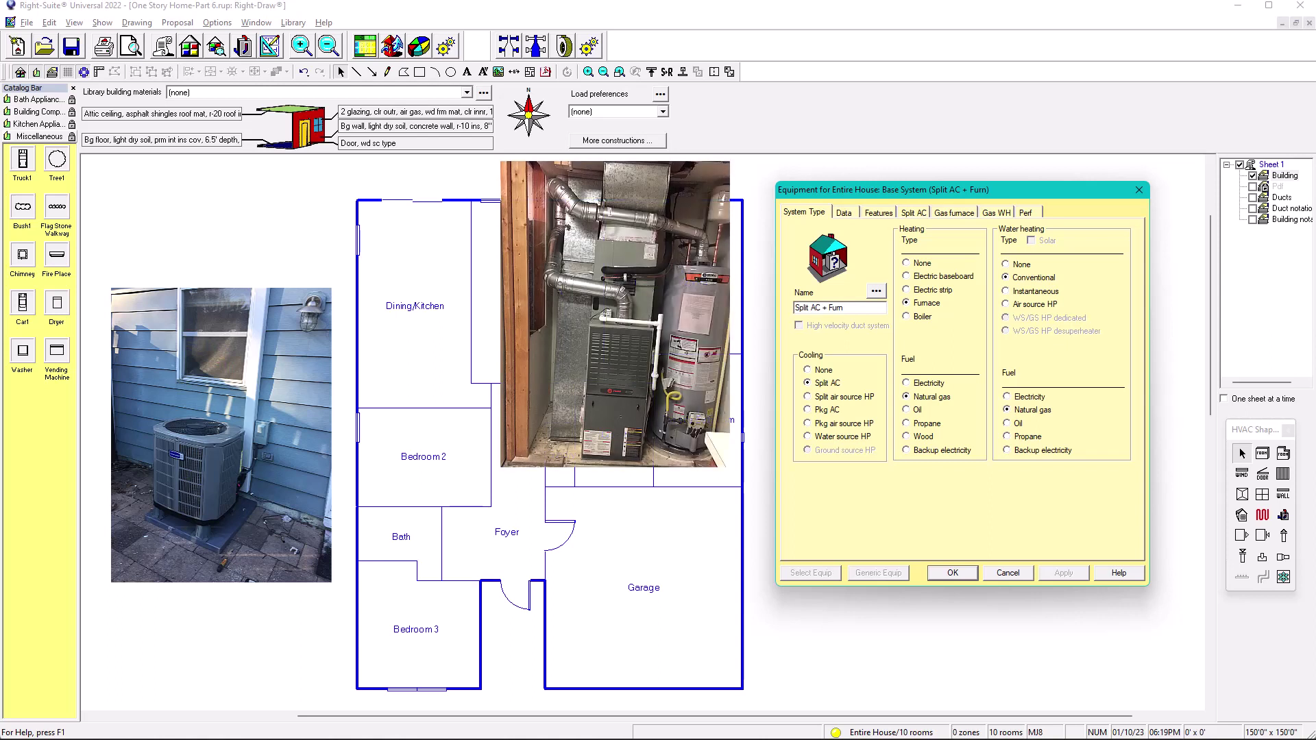
click(807, 366)
click(807, 380)
click(907, 382)
click(906, 397)
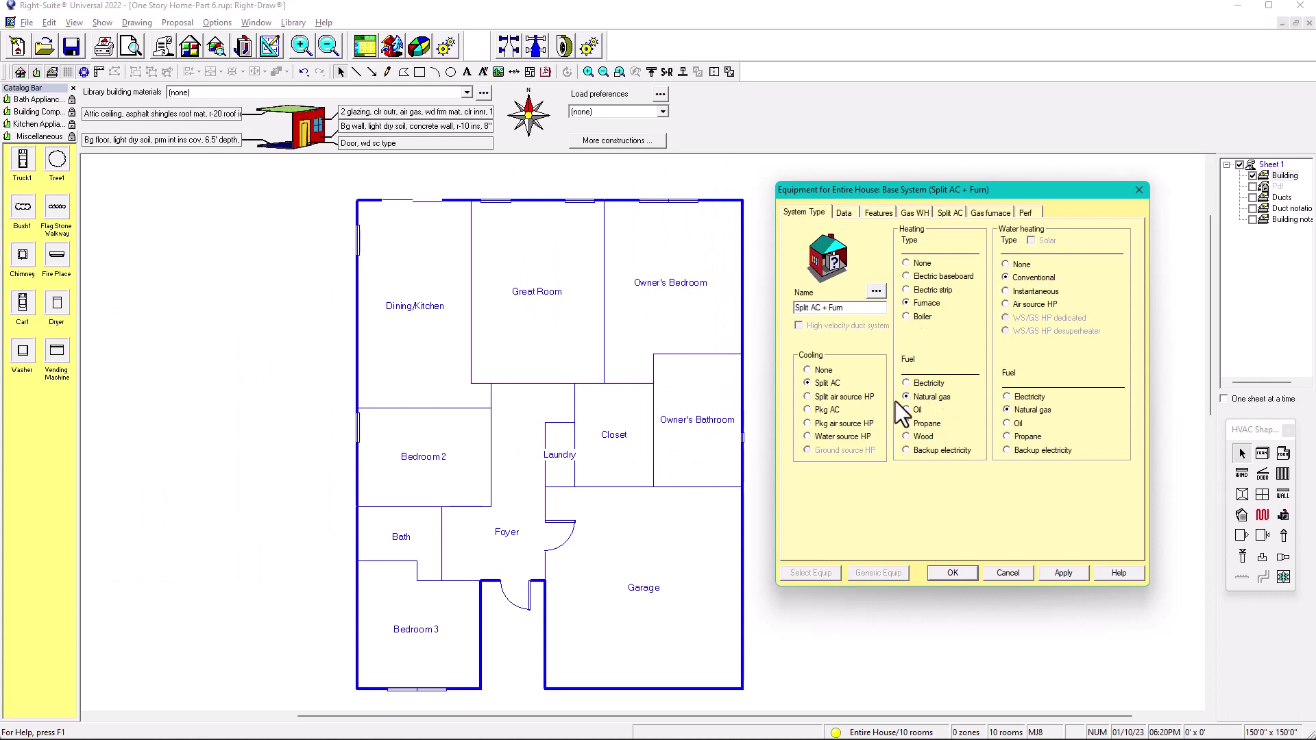
Step: Try electricity as the heating fuel, look at the electric furnace settings, and restore natural gas
click(906, 383)
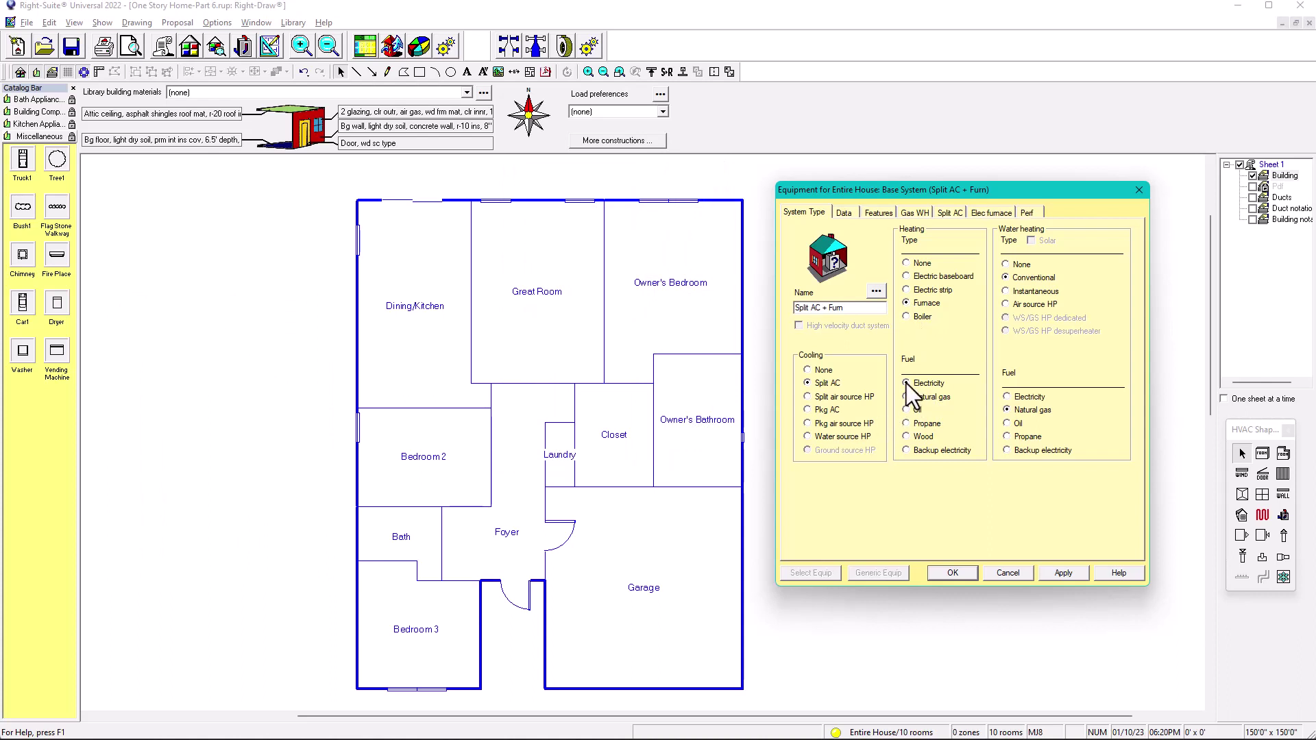
click(982, 211)
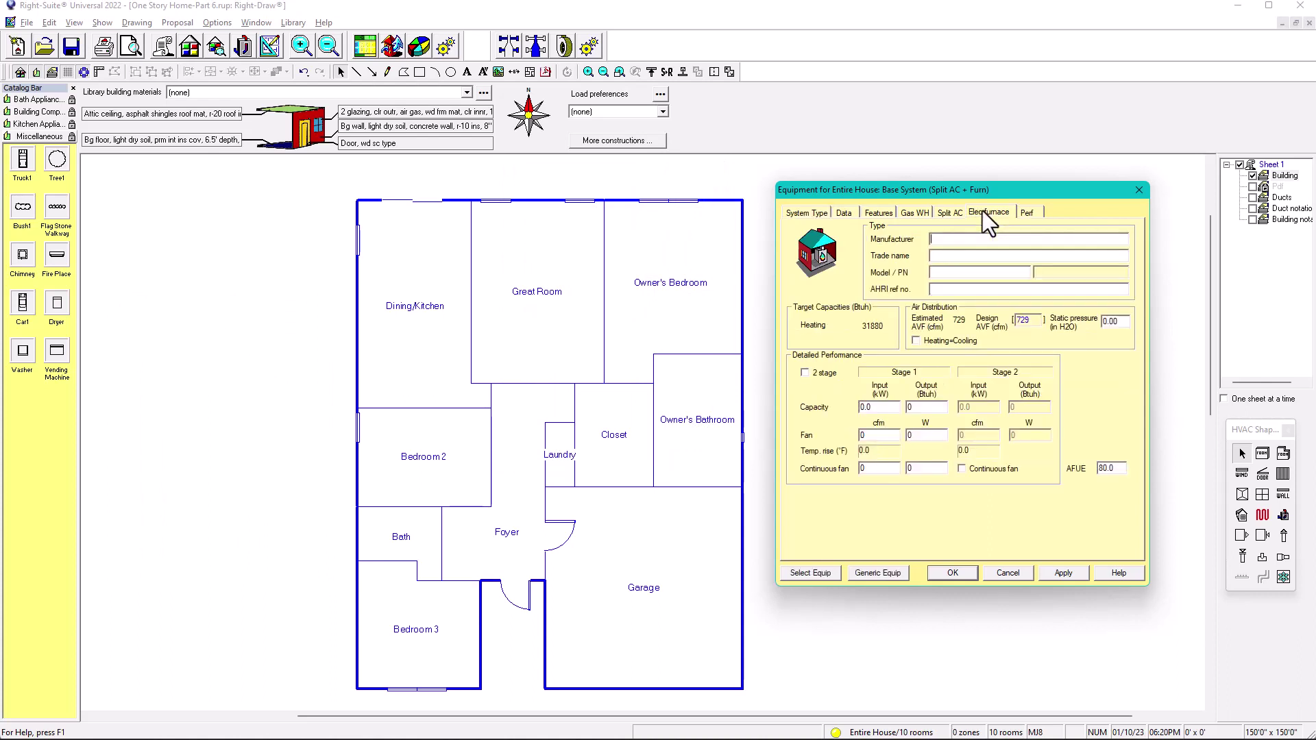
click(814, 211)
click(906, 396)
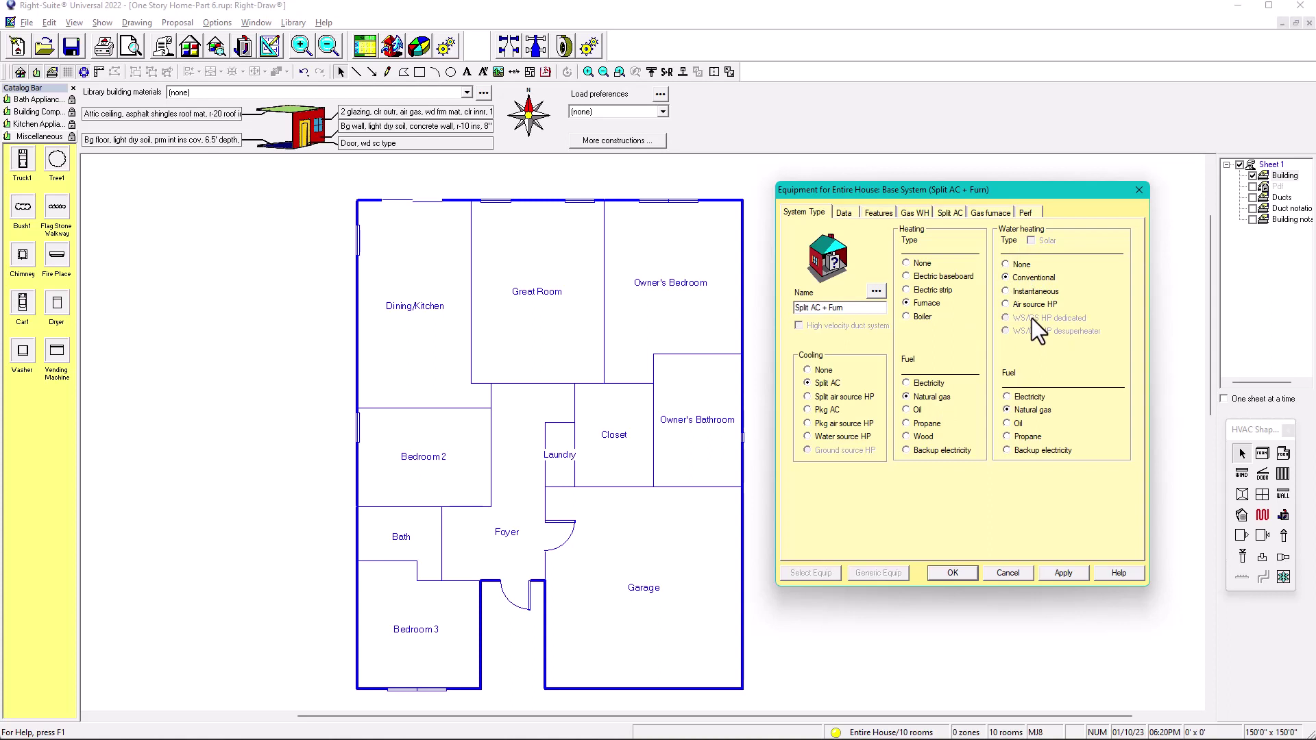
Step: Review the equipment's cost data, features and gas water heater settings, and set the water heating type to None
click(847, 212)
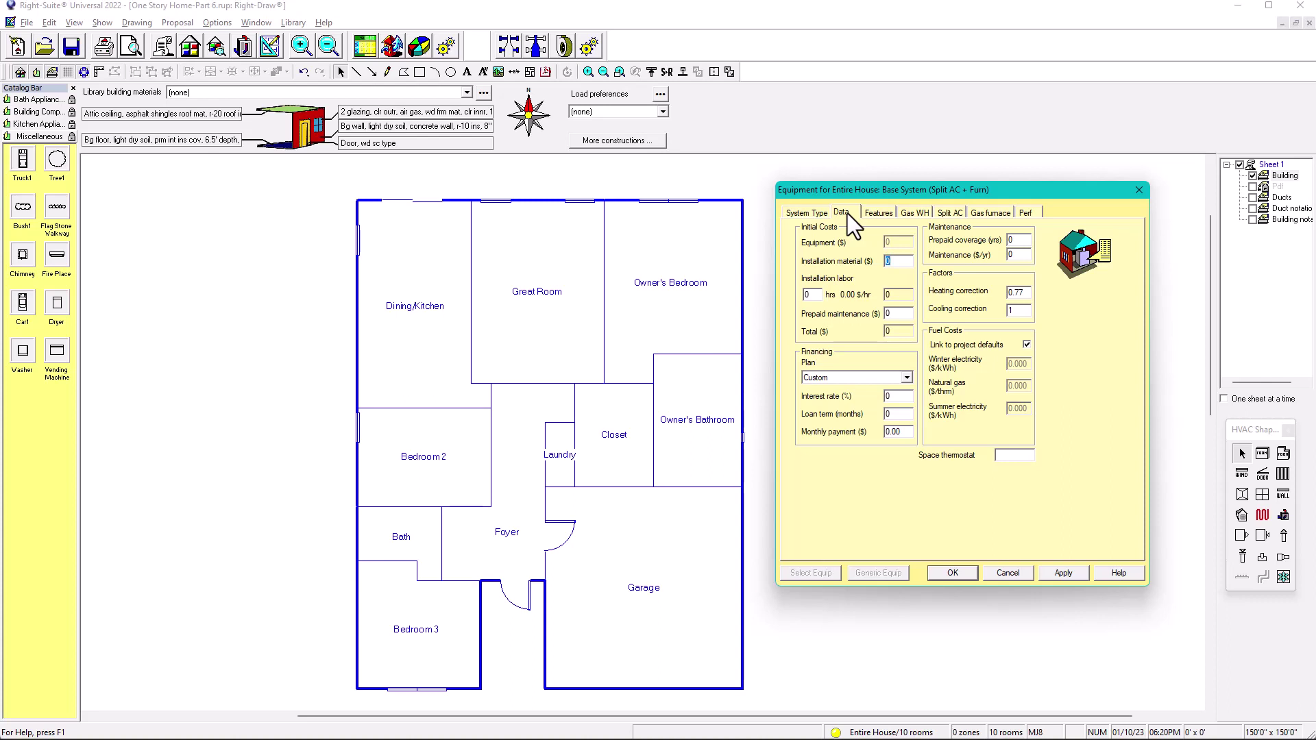
click(878, 213)
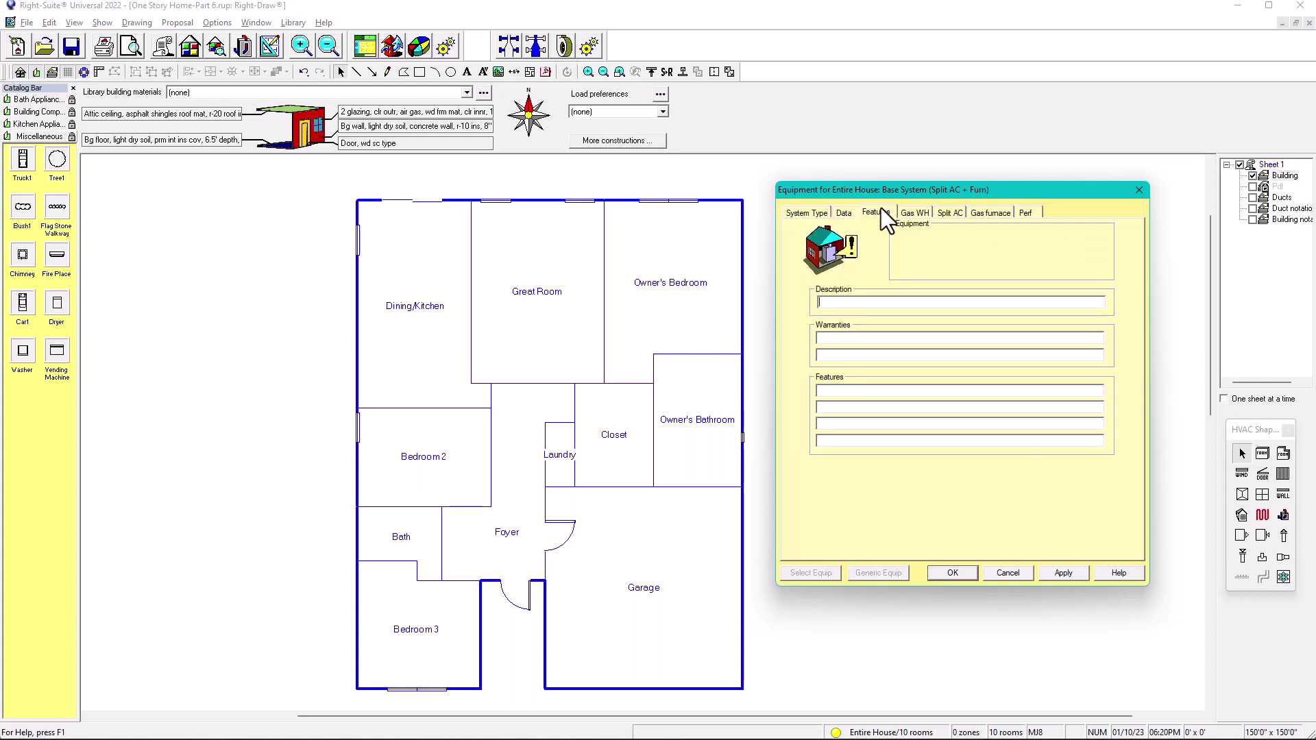
click(837, 301)
click(914, 211)
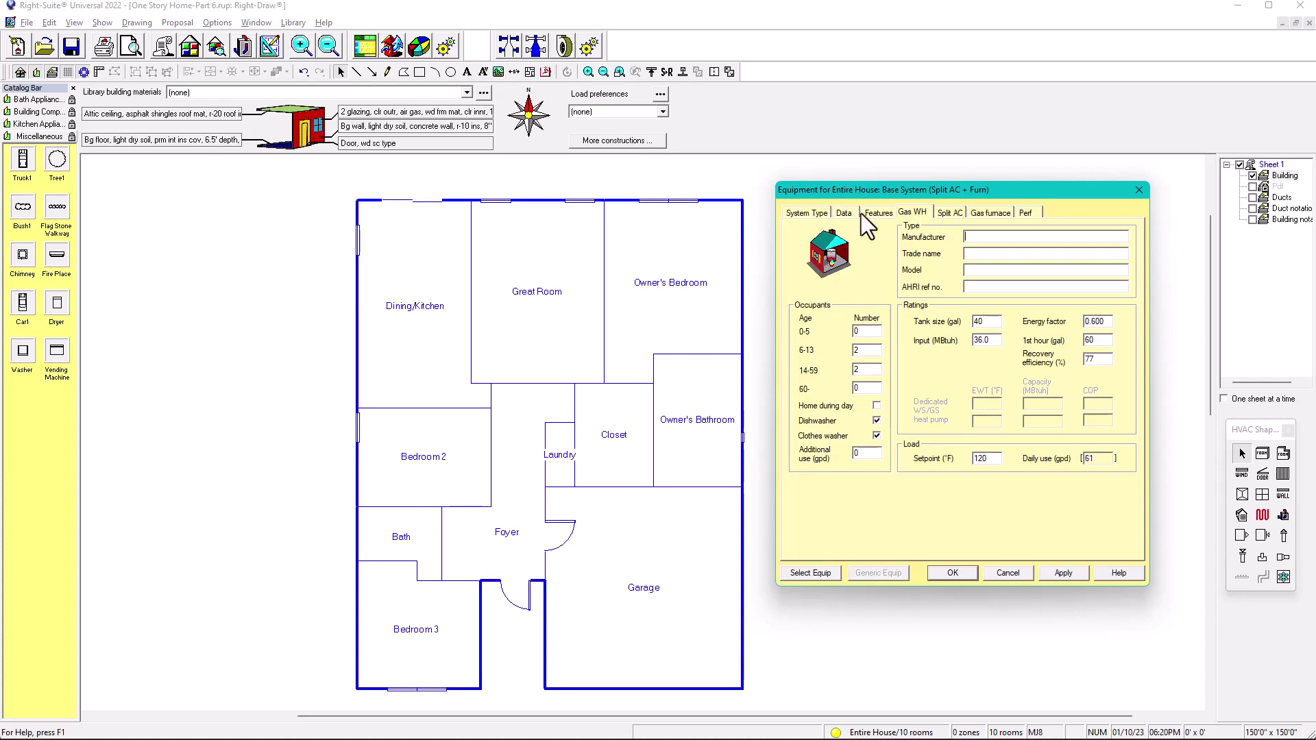
click(806, 212)
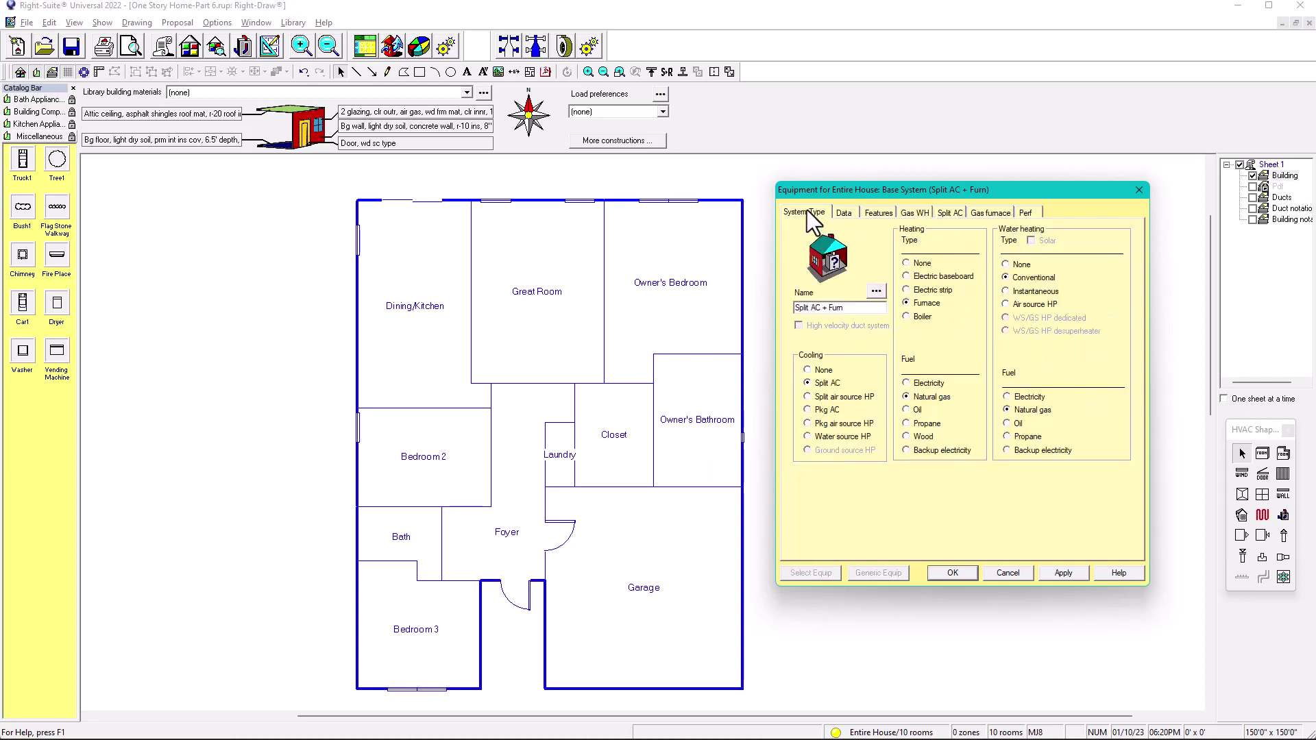
click(1010, 264)
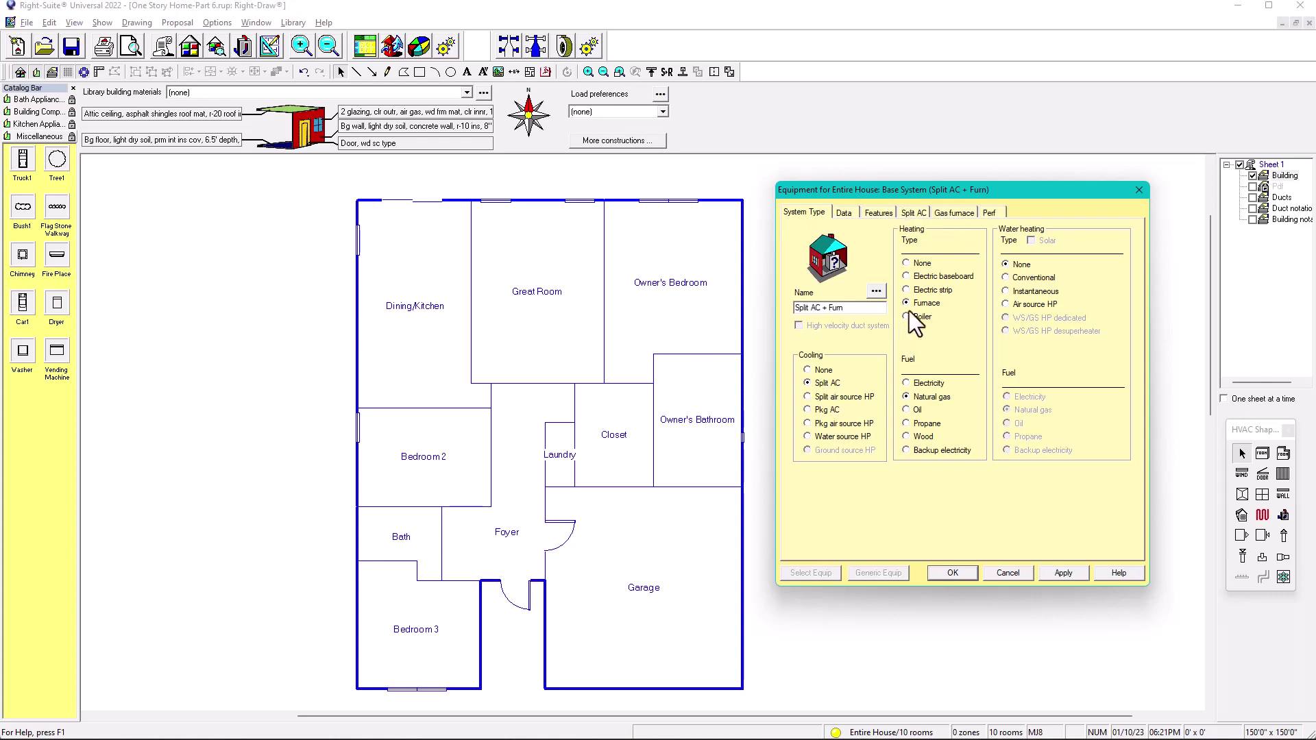
Step: Examine the equipment's performance data, the split AC's target capacities and airflow, and the gas furnace settings
click(993, 211)
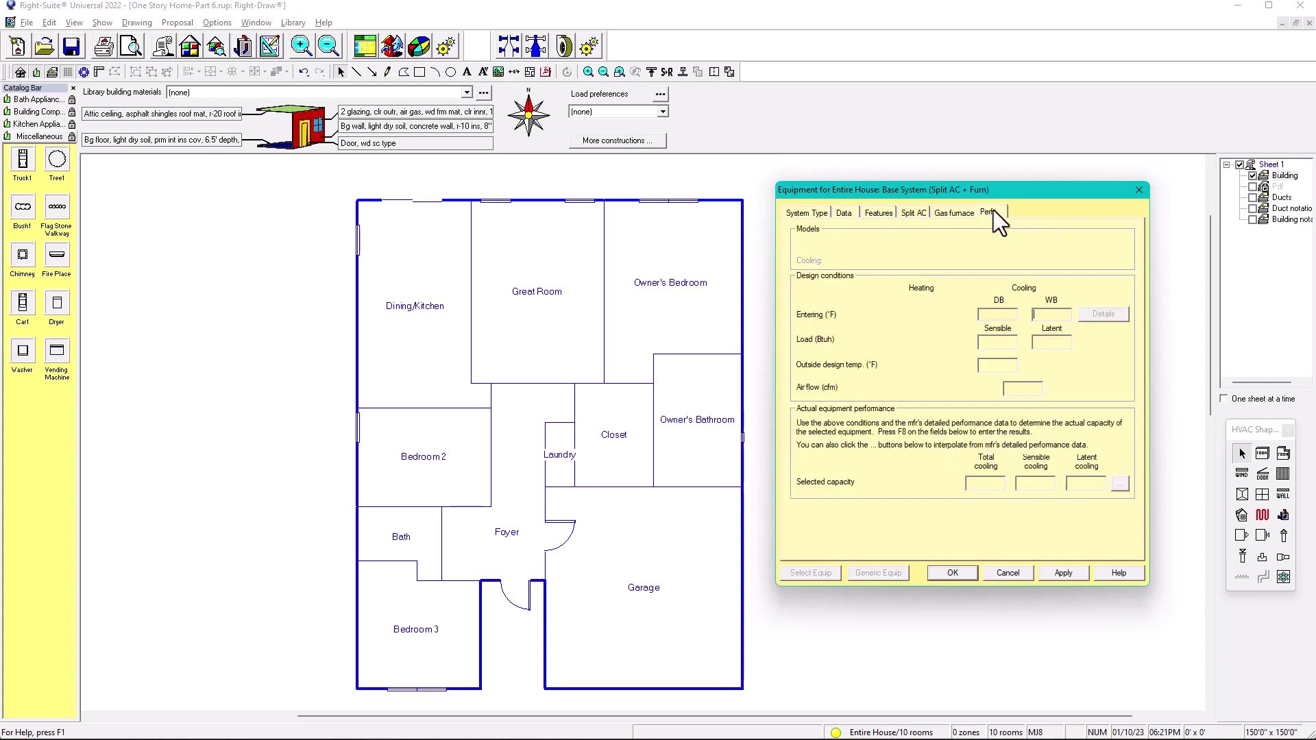
click(915, 212)
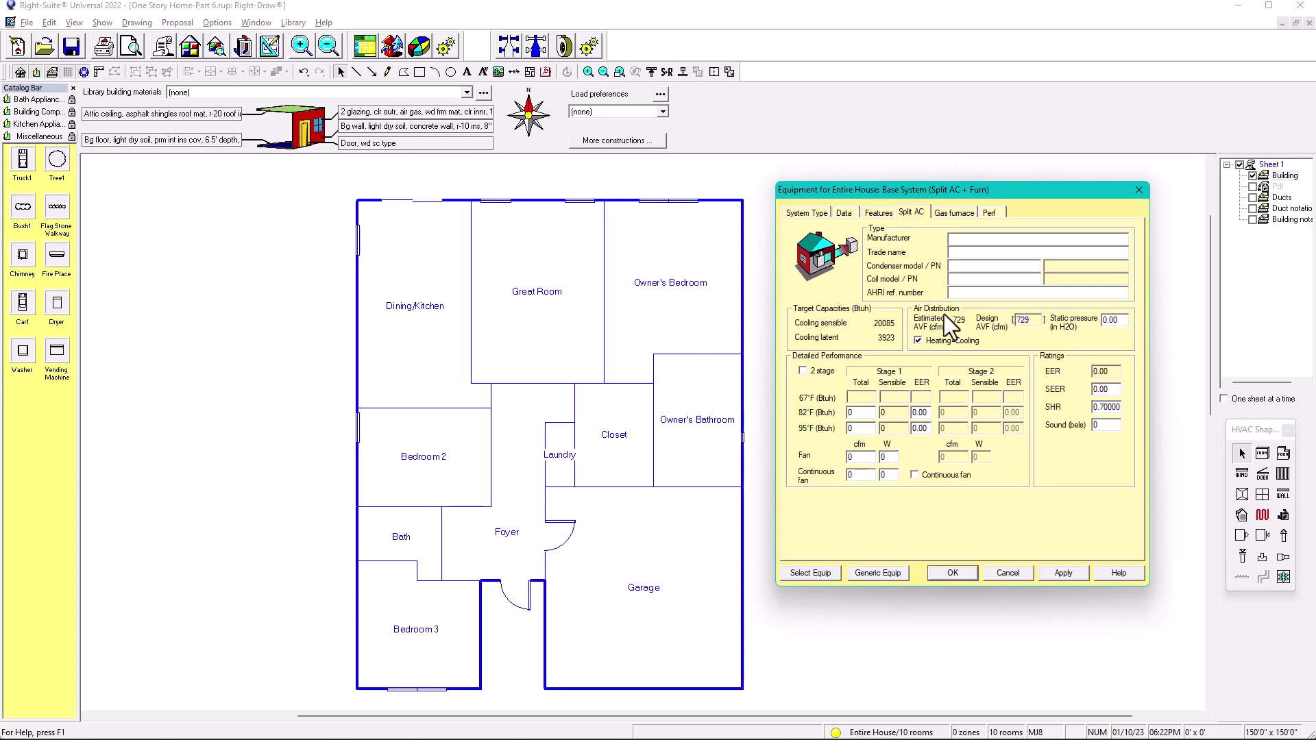
click(953, 212)
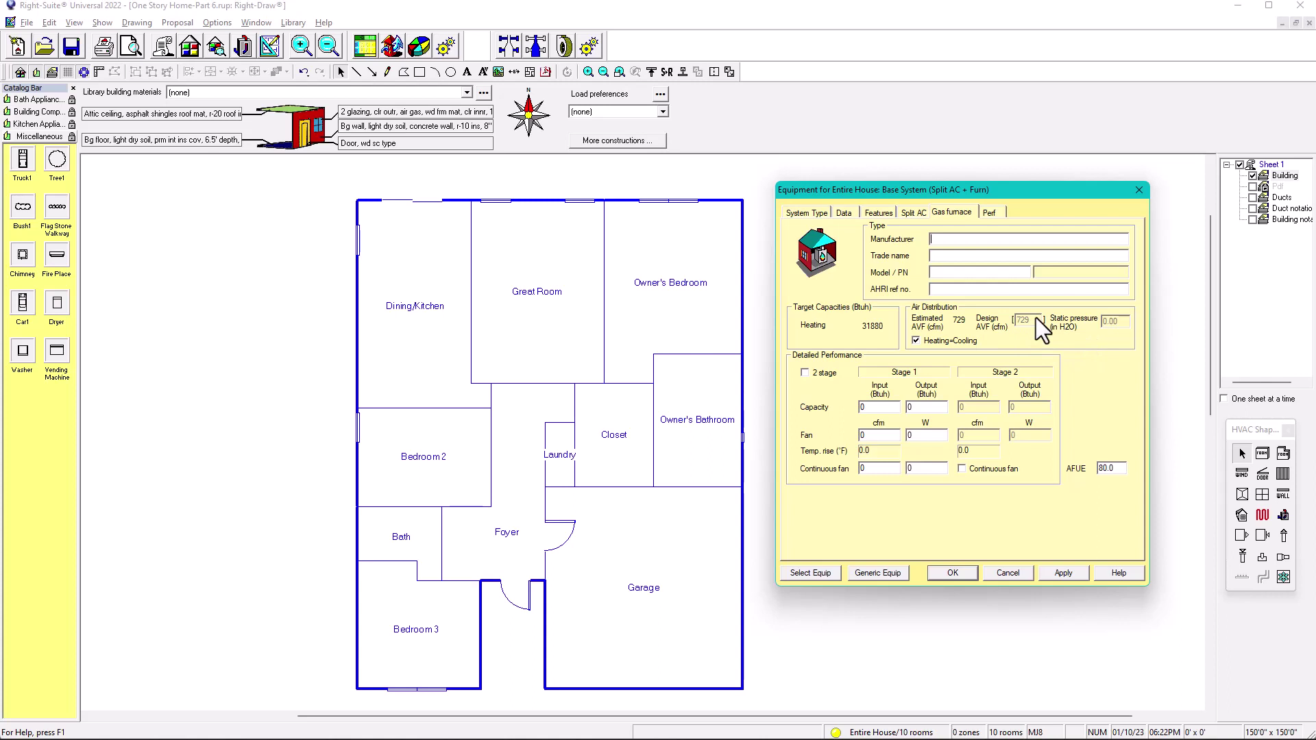
Step: Open the air conditioner equipment selection for the split AC and look up Amana's models
click(911, 213)
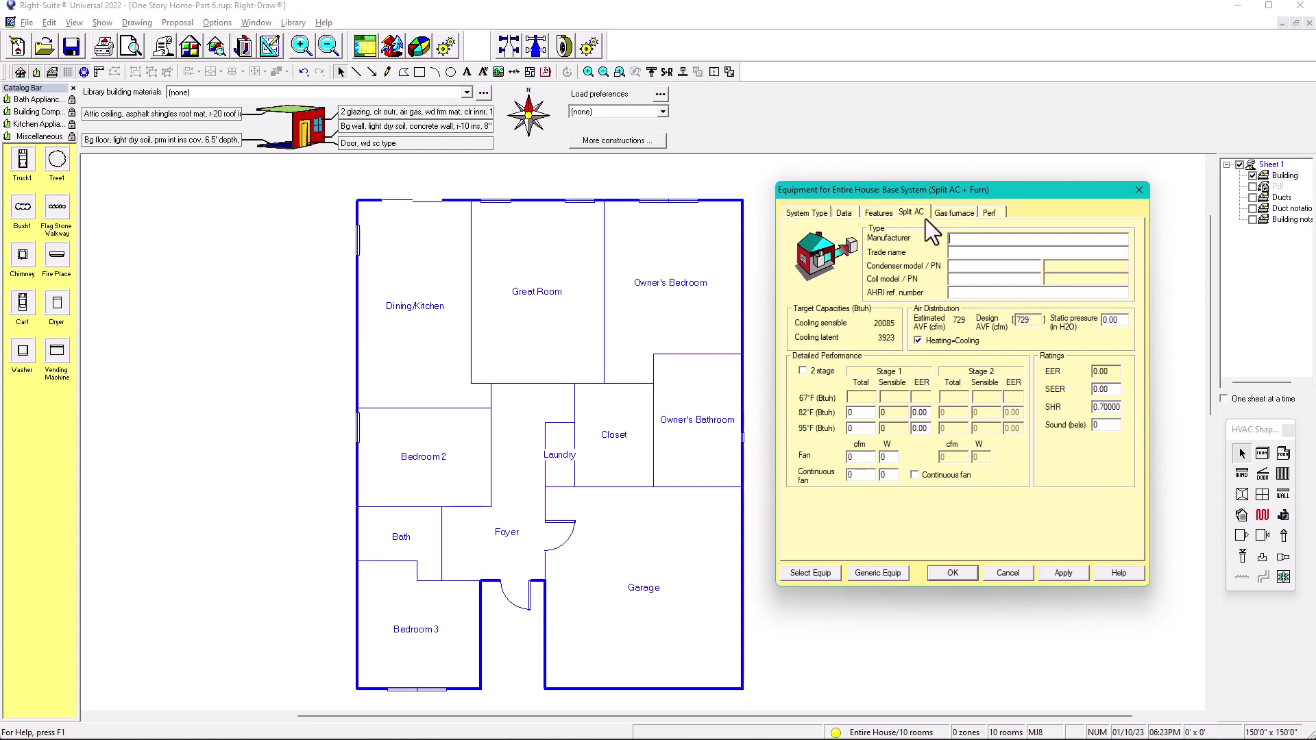
click(820, 574)
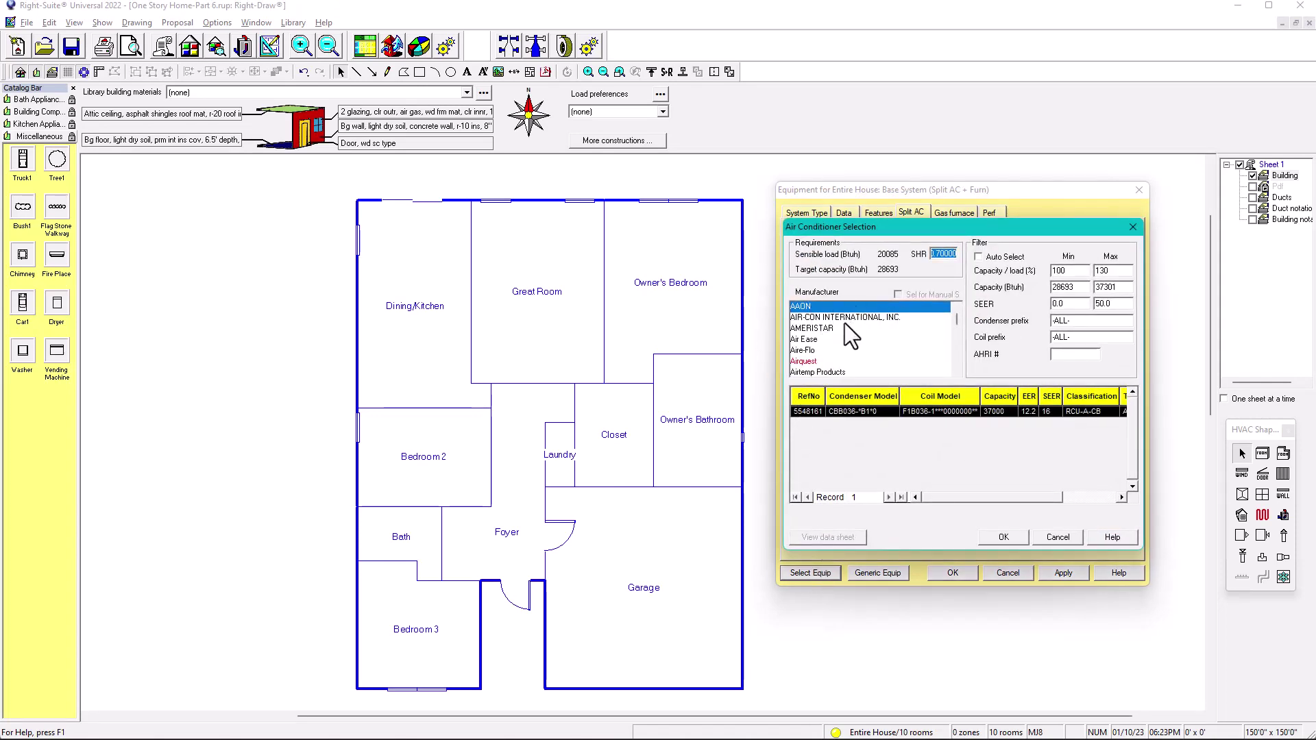
scroll(840, 342, down, 2)
scroll(847, 354, down, 1)
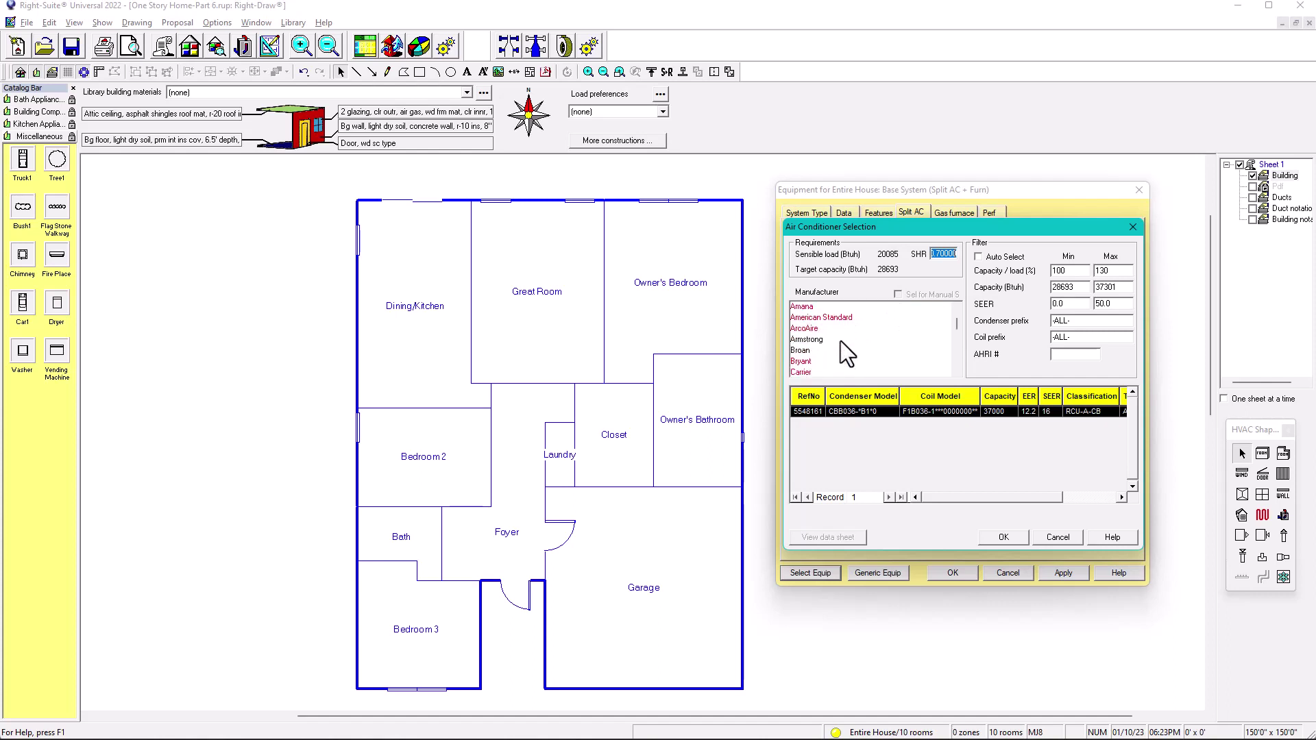
scroll(824, 319, up, 1)
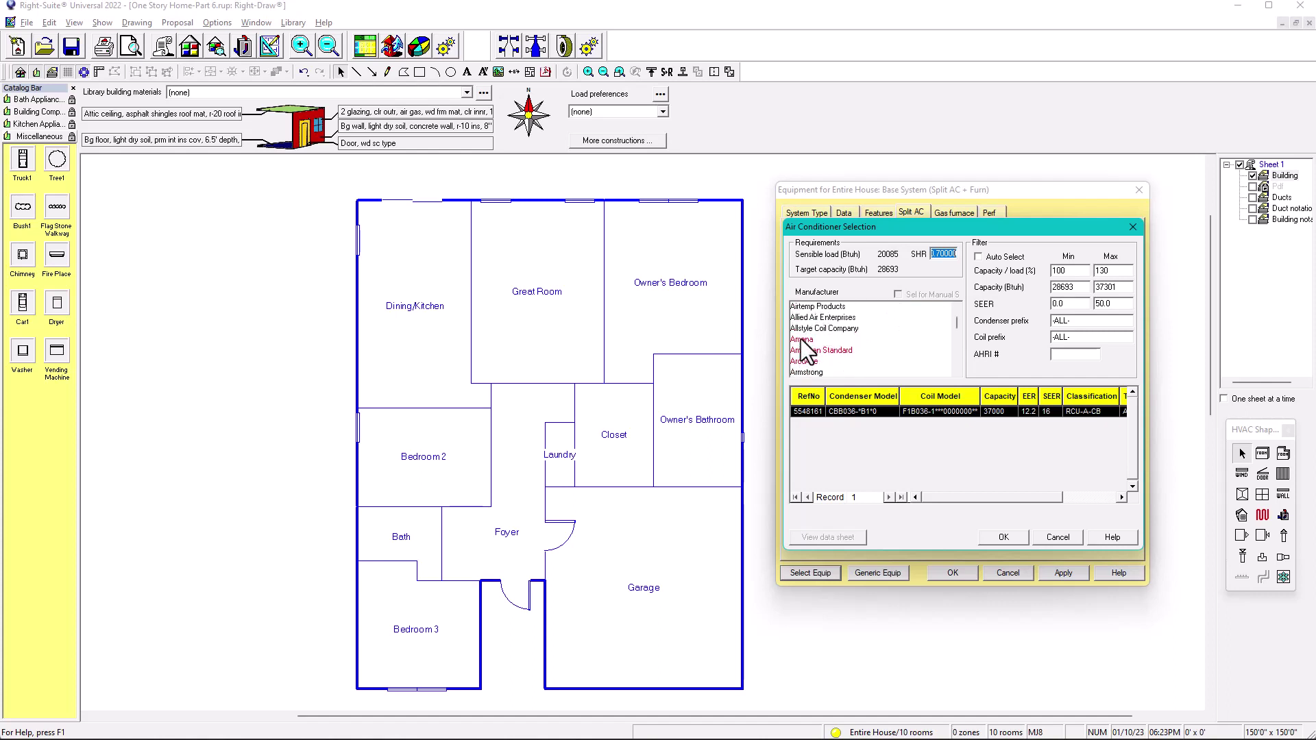
click(906, 338)
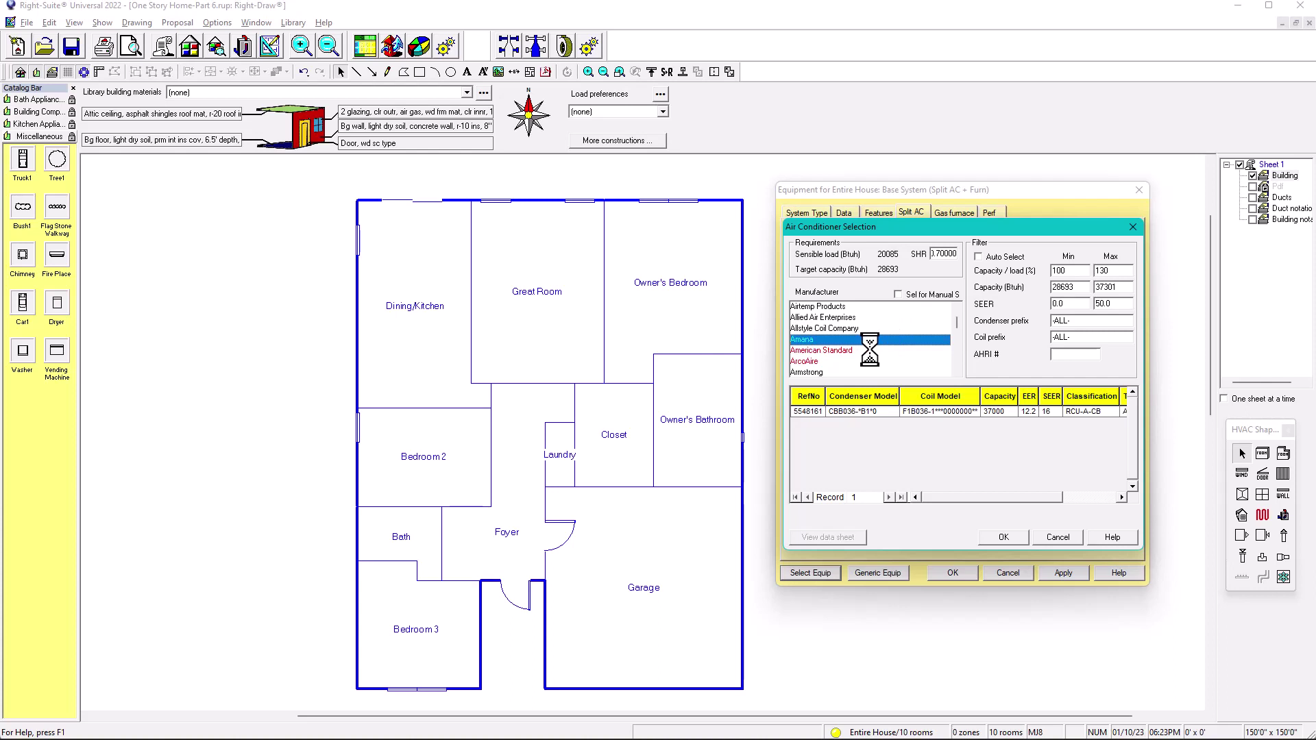
Step: Look through the air conditioner models offered by American Standard, Carrier and Lennox
scroll(839, 356, down, 1)
click(836, 318)
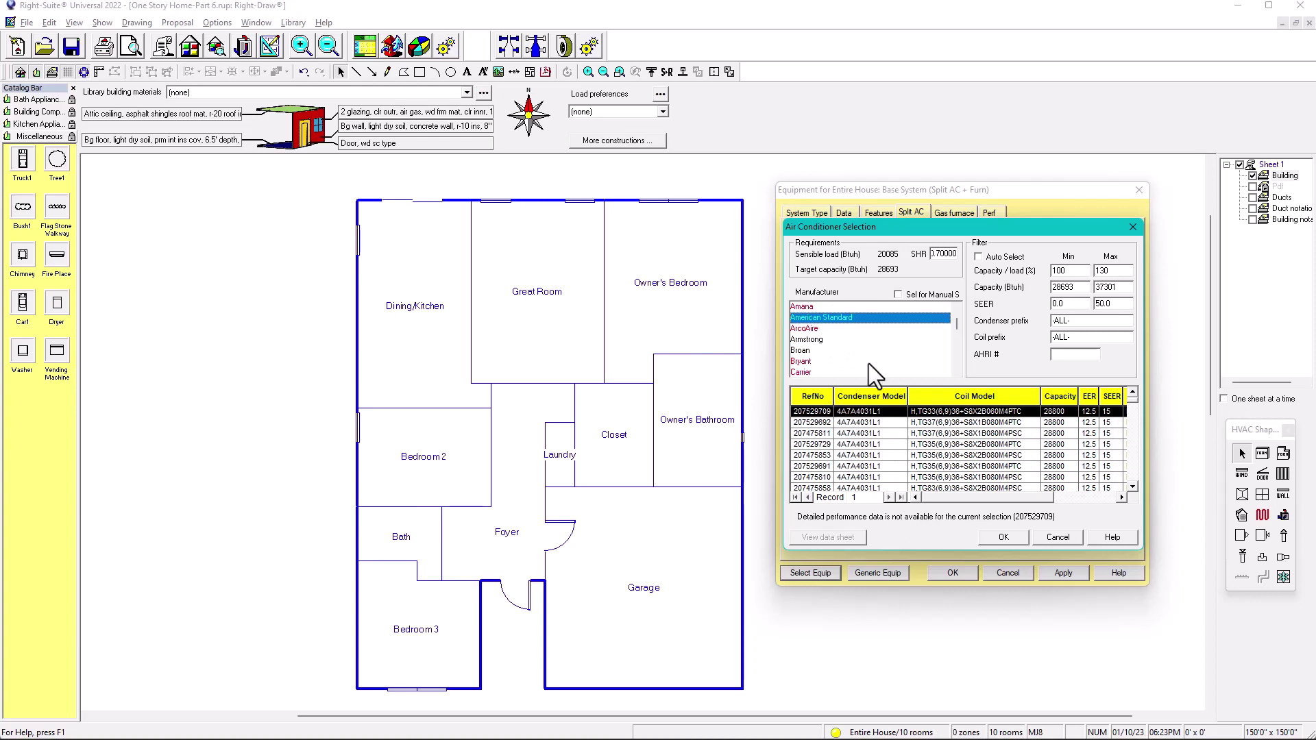
scroll(853, 343, down, 1)
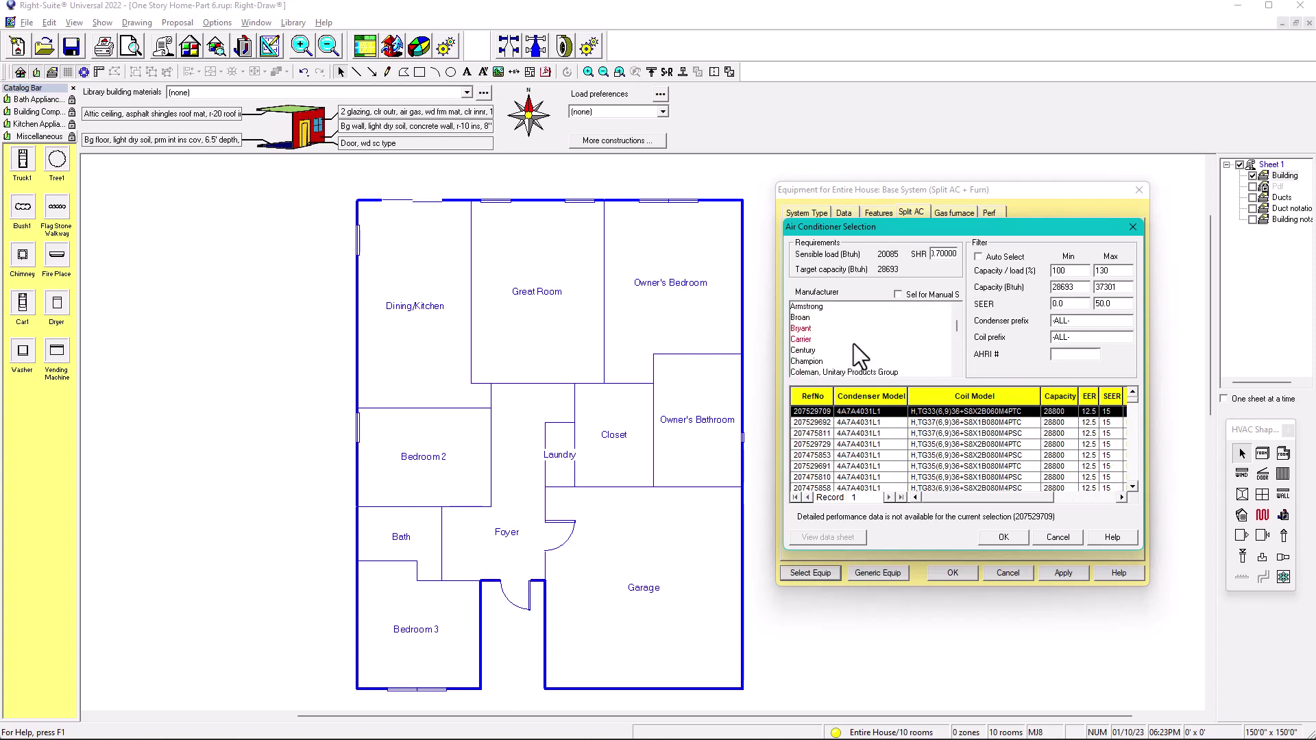
click(800, 340)
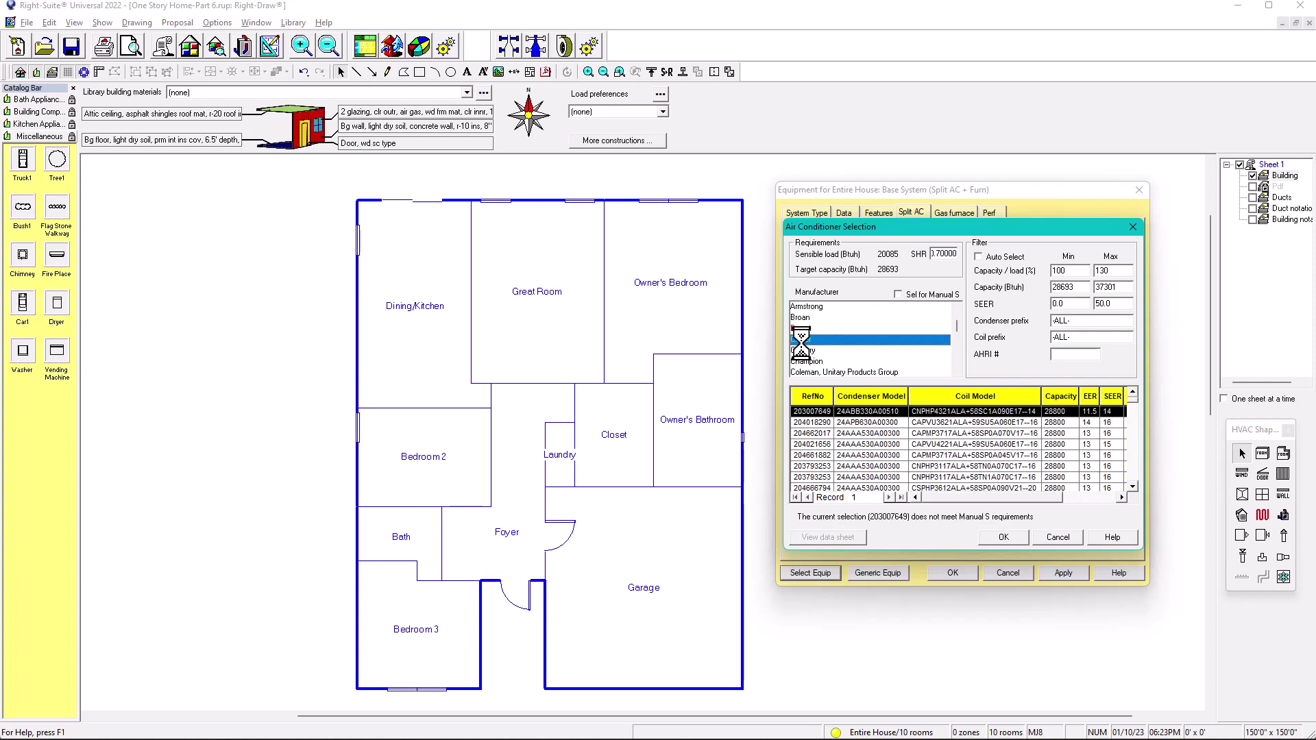
scroll(870, 335, down, 3)
scroll(869, 335, down, 5)
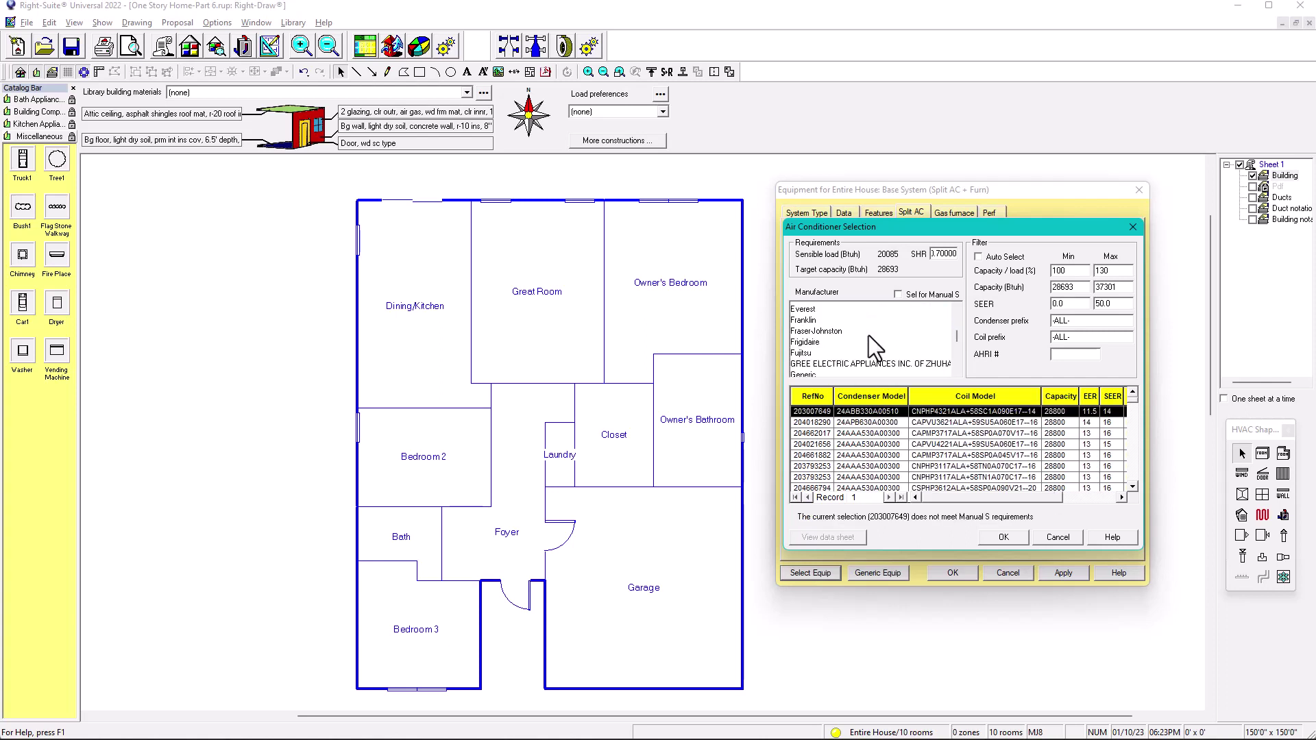
click(850, 339)
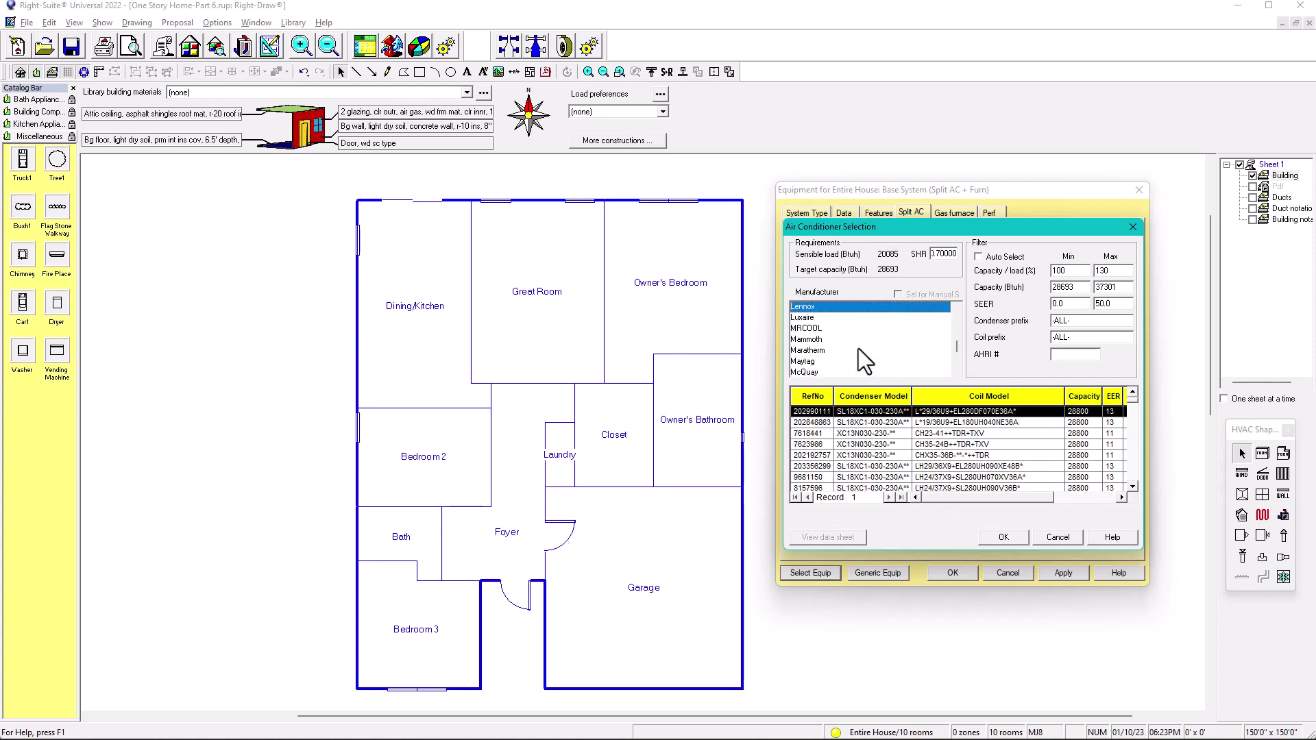
Step: Browse the remaining air conditioner manufacturers and choose Goodman Mfg
scroll(858, 351, down, 5)
scroll(858, 347, down, 3)
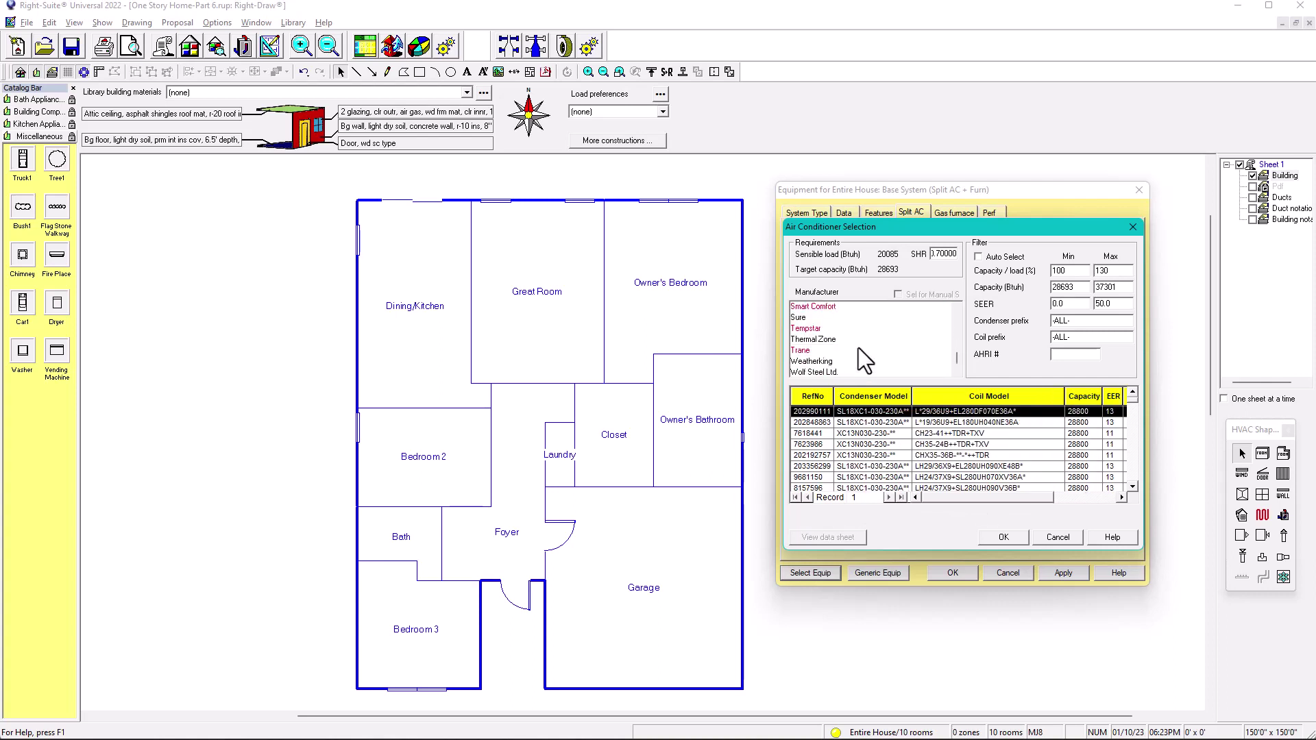
scroll(858, 347, up, 6)
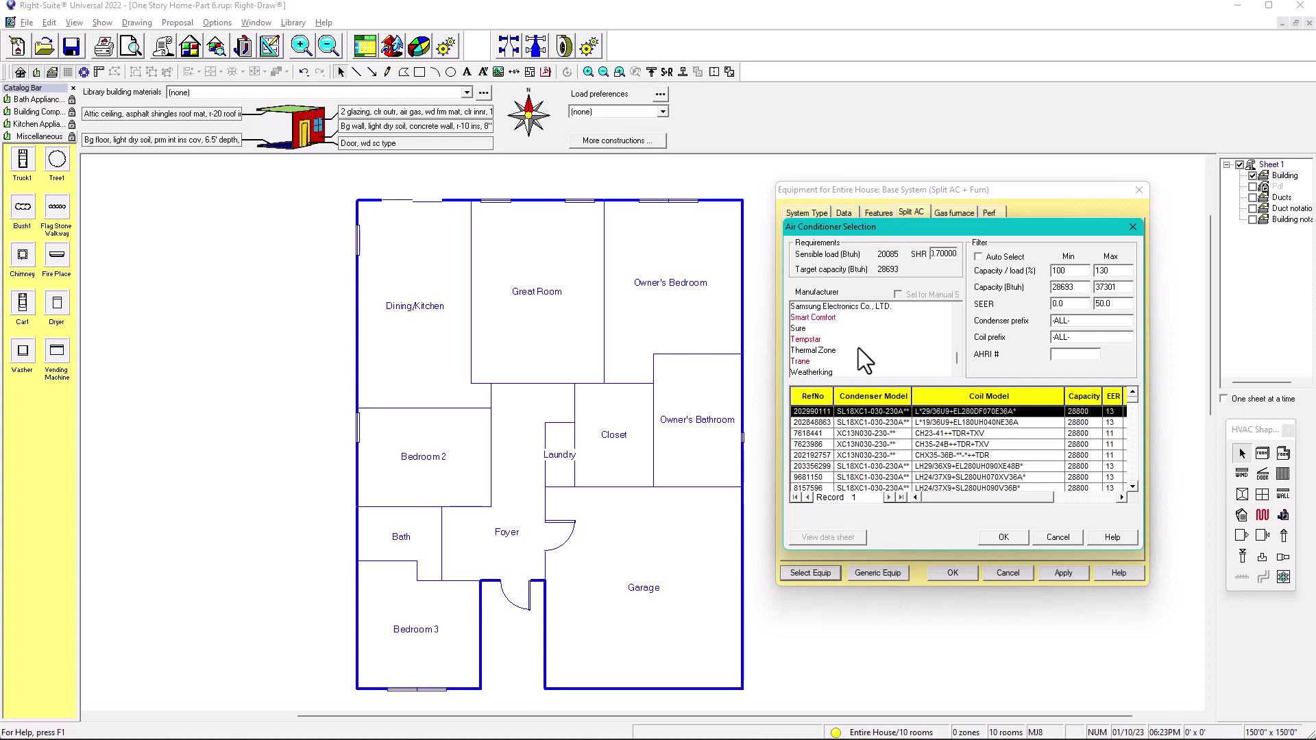
scroll(859, 348, up, 5)
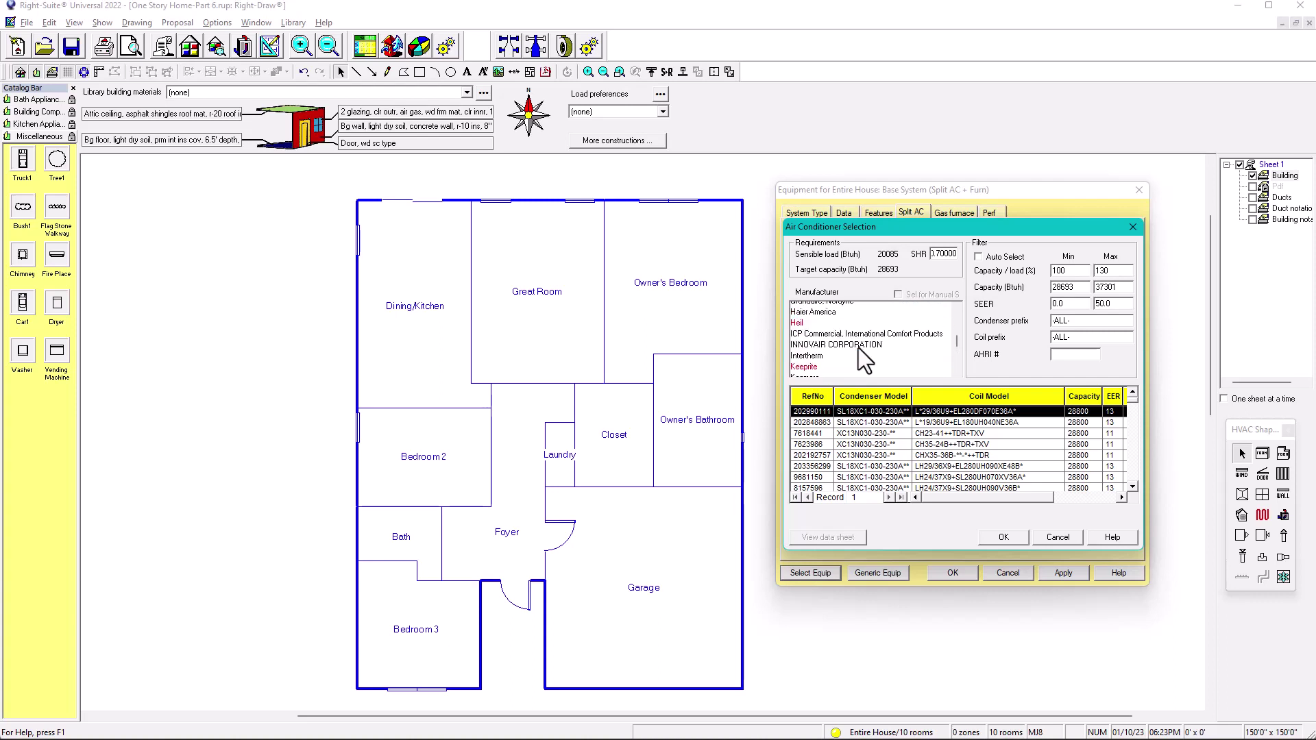
scroll(858, 347, up, 1)
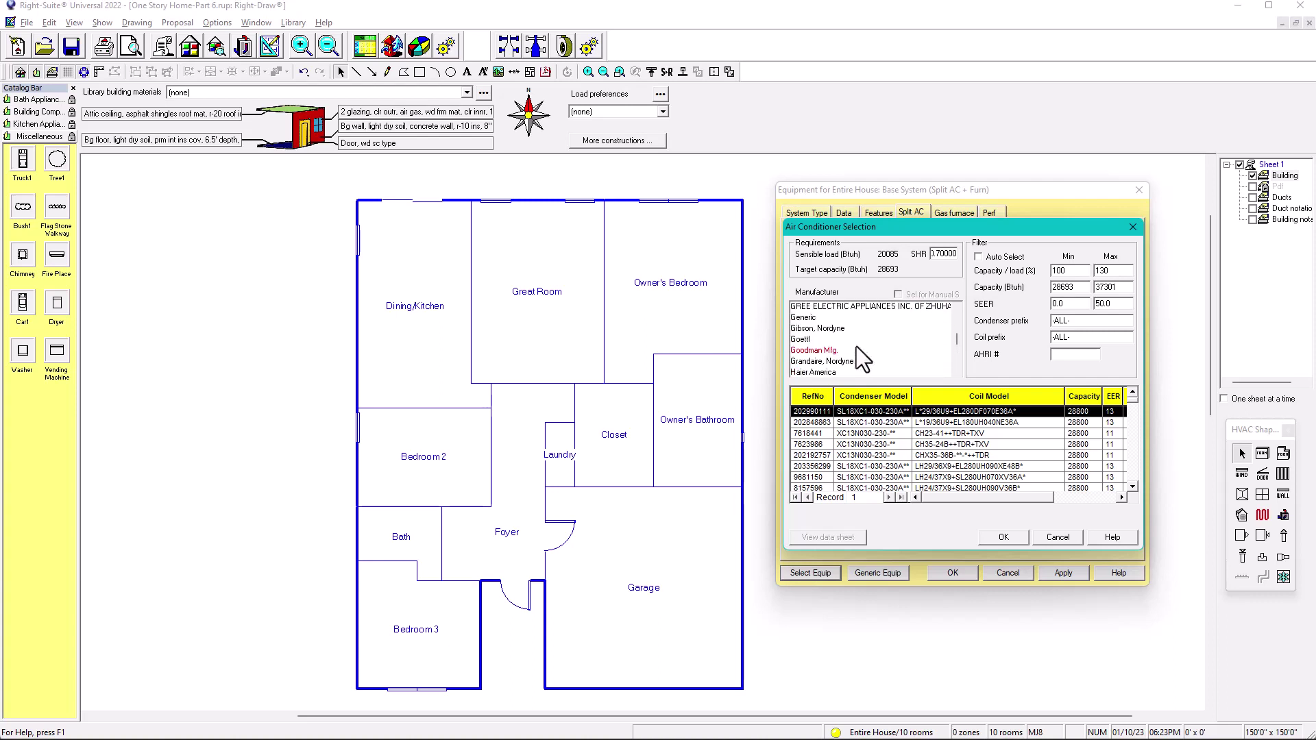
click(816, 350)
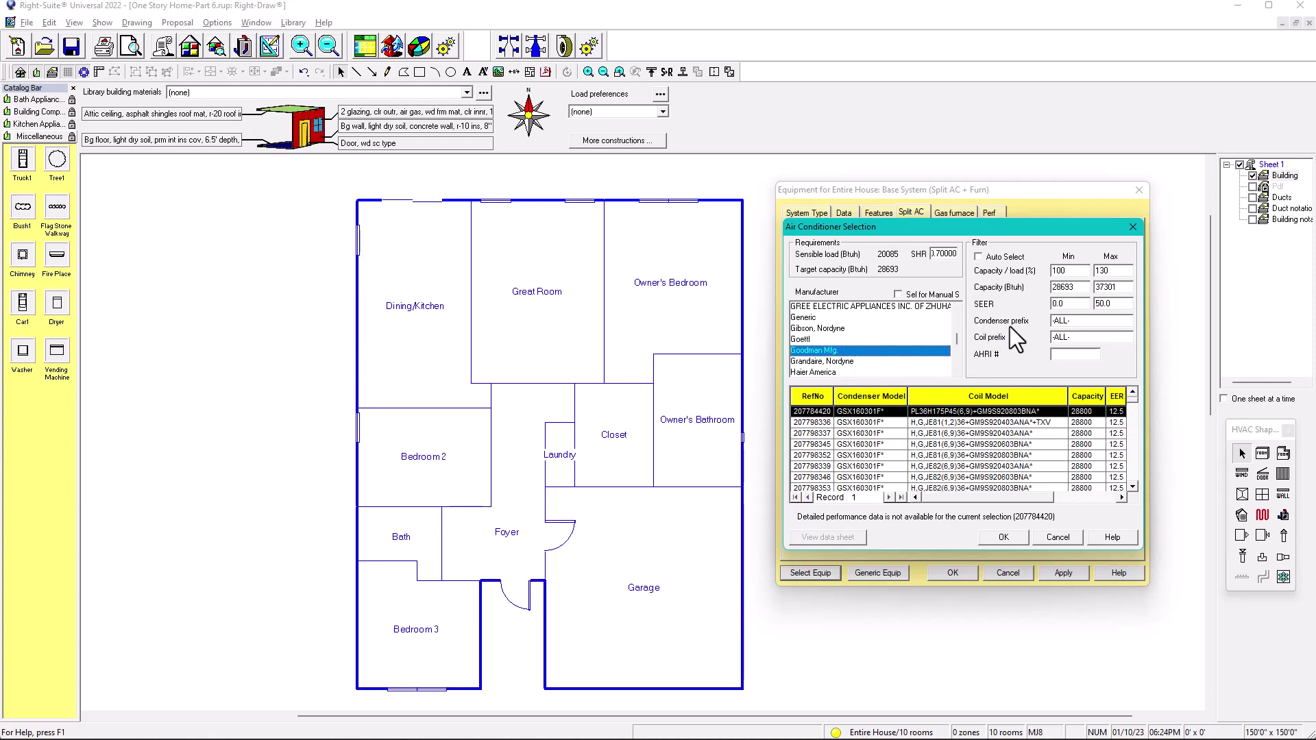
Step: Filter the Goodman air conditioners by condenser prefix, trying gsx16 and settling on gsx14
click(1079, 320)
drag(1078, 321, 1045, 326)
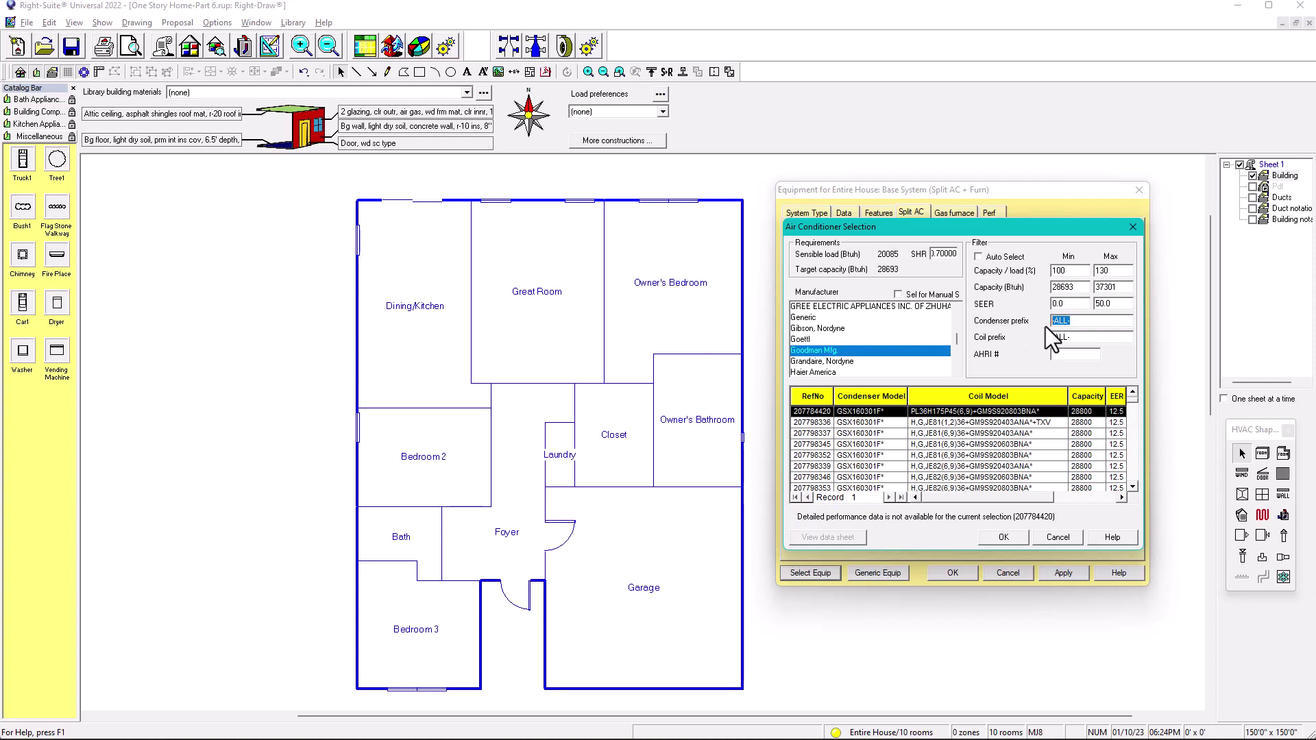
text(gsx)
text(16)
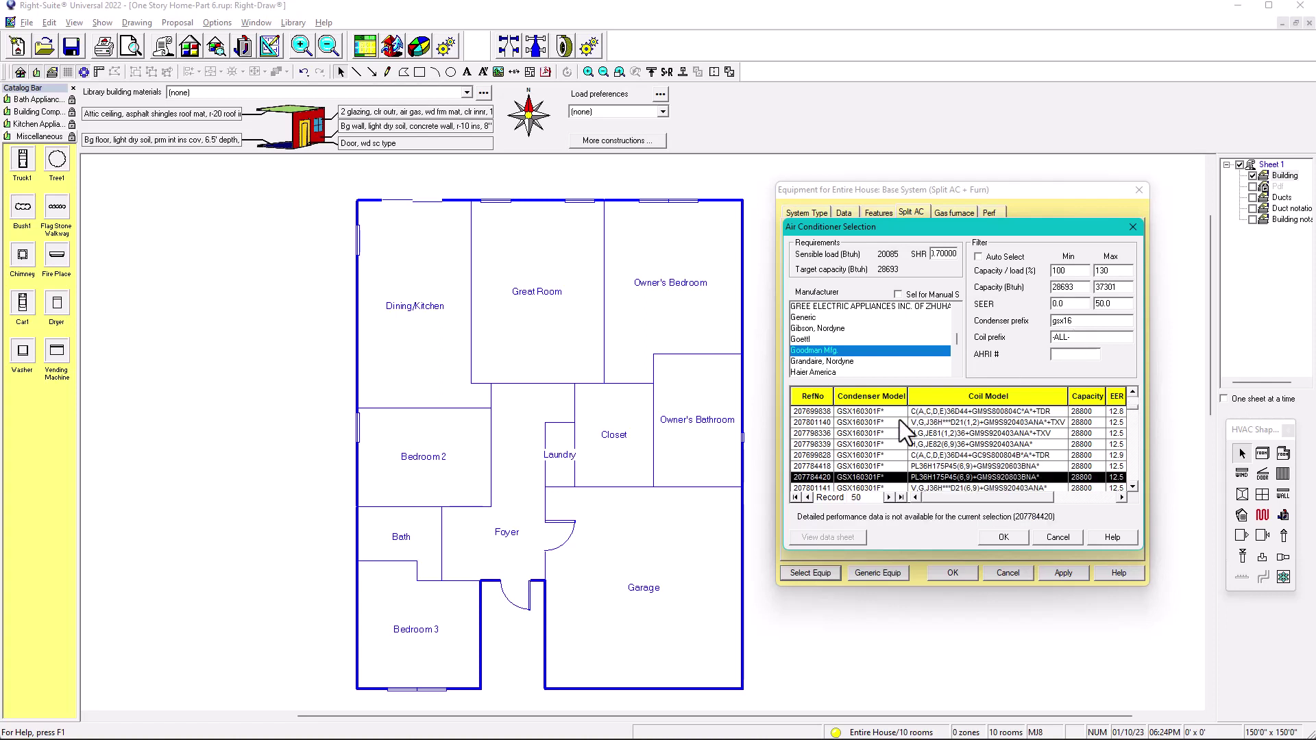
key(BackSpace)
text(4)
Step: Limit the Goodman air conditioner results to coil models with the prefix capf
click(1090, 337)
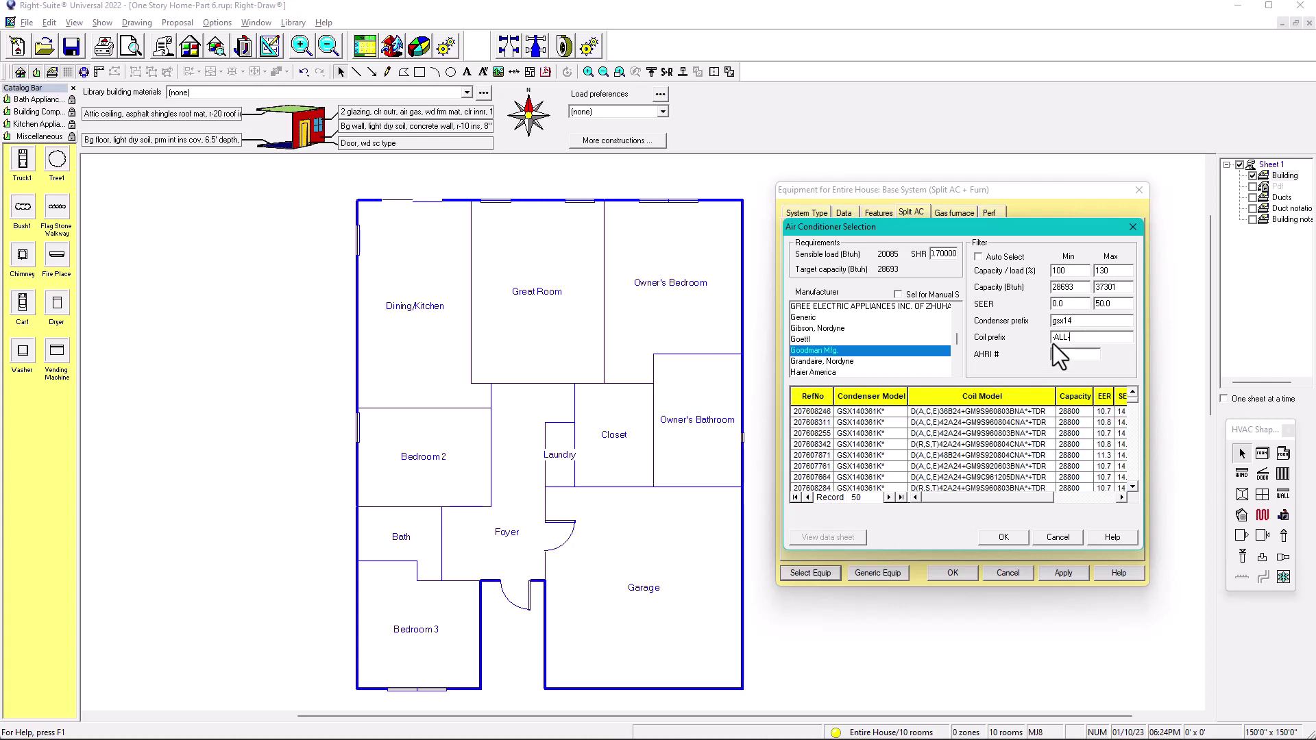
drag(1083, 337, 1027, 345)
click(1076, 355)
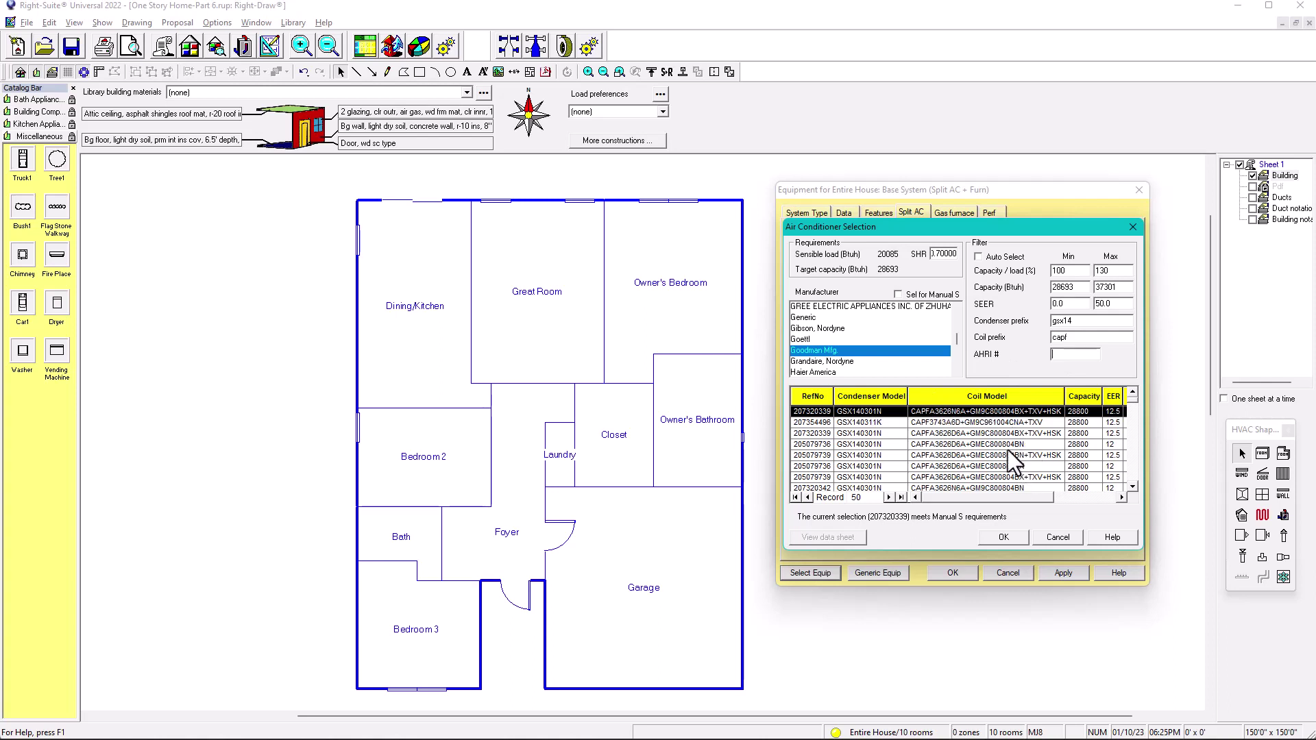
Step: Go through the filtered air conditioner combinations and select condenser GSX140301N with coil CAPF3137A6A++EEP
click(1132, 486)
click(1133, 486)
click(1132, 487)
click(1133, 487)
click(1132, 487)
click(1132, 487)
click(1132, 486)
click(1132, 486)
click(1132, 487)
click(1132, 487)
click(1132, 487)
click(1132, 486)
click(1132, 487)
click(1133, 486)
click(1132, 487)
click(1132, 487)
click(1133, 487)
click(1132, 486)
click(1132, 486)
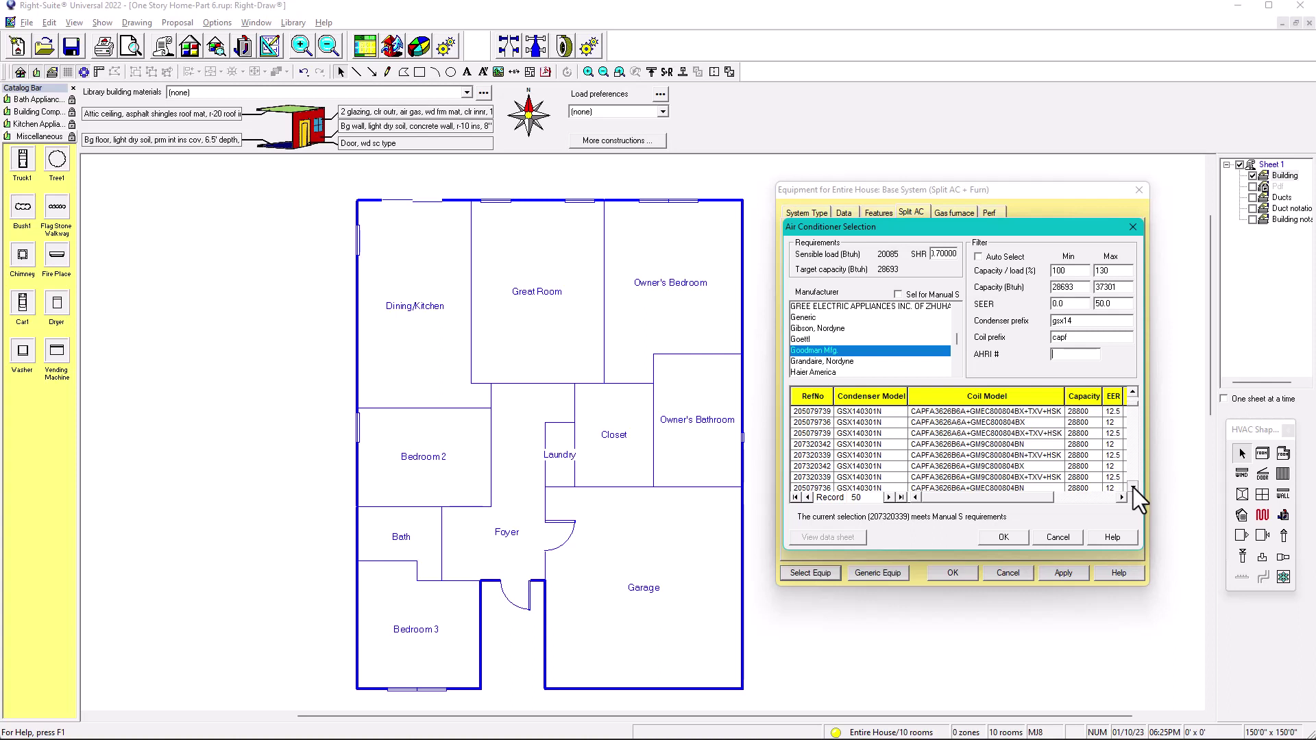
click(1133, 463)
click(1133, 459)
click(1133, 459)
click(1132, 459)
click(1131, 456)
click(1134, 399)
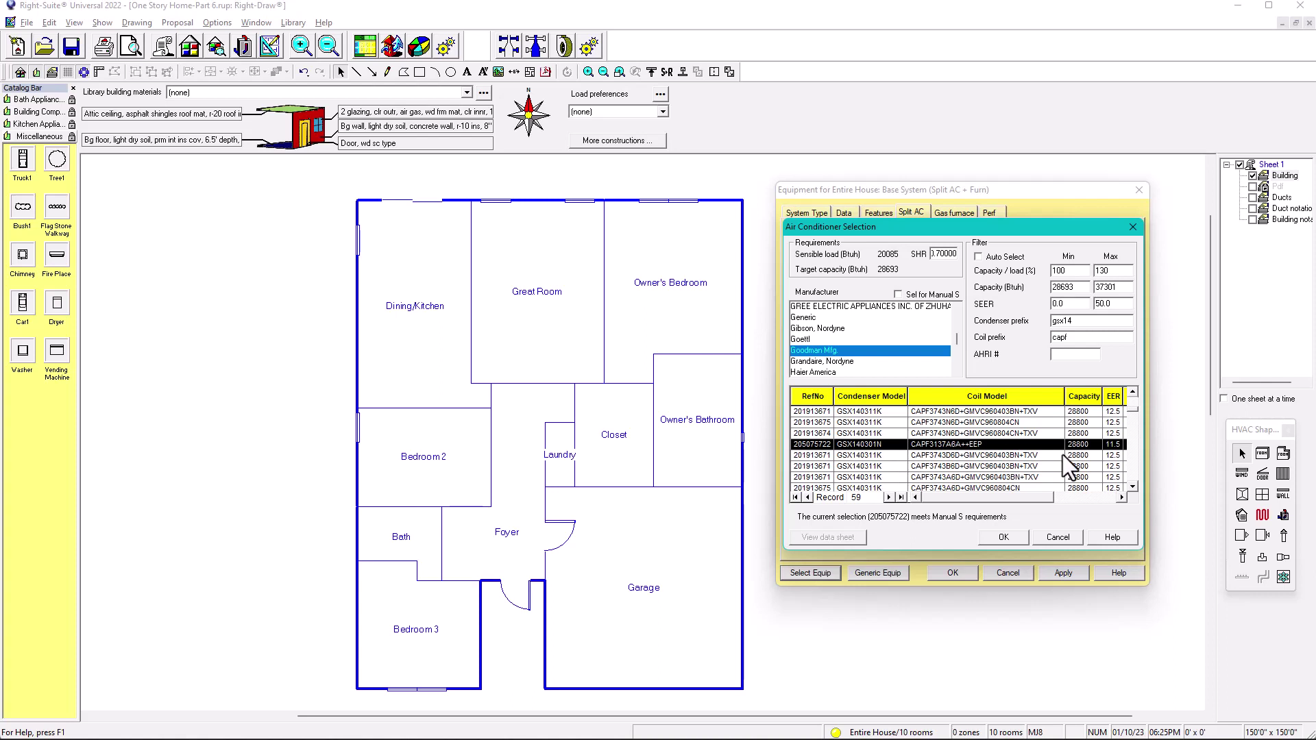
Step: Compare the combinations listed after the selected GSX140301N unit and return to the selected record
scroll(1134, 473, down, 3)
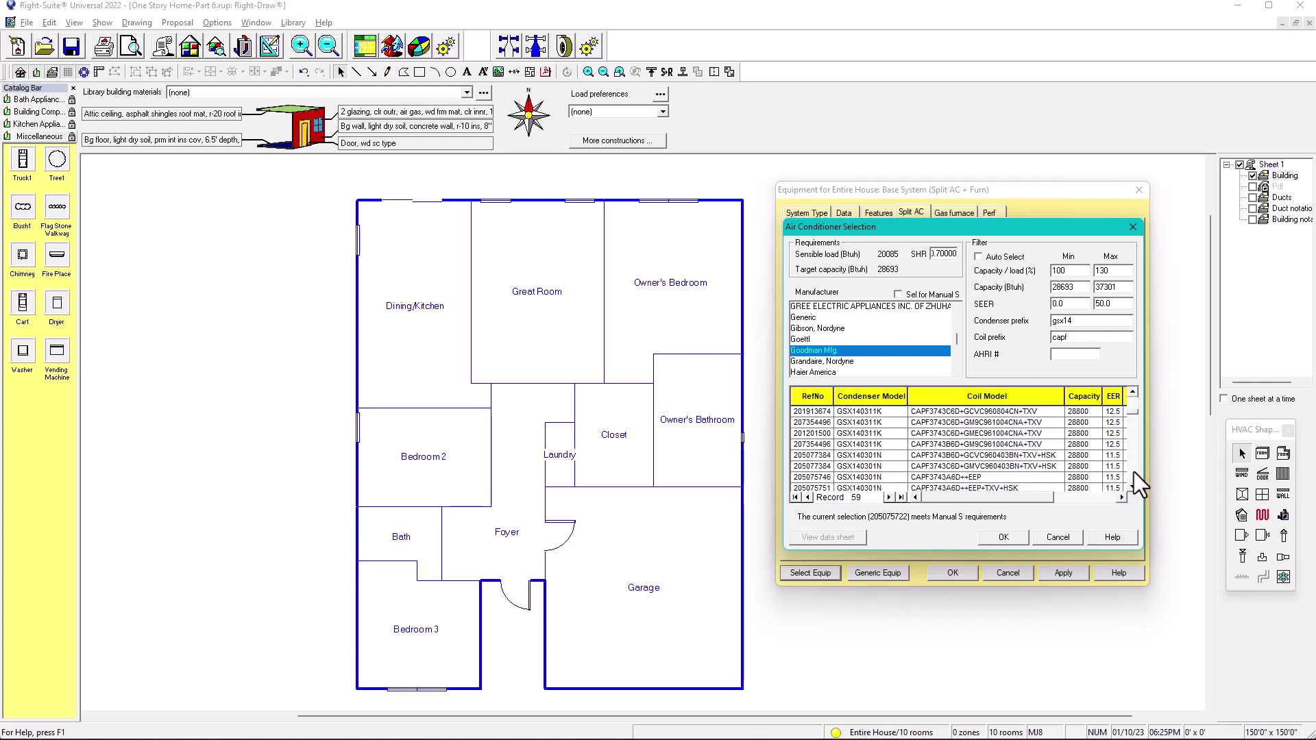
click(1132, 394)
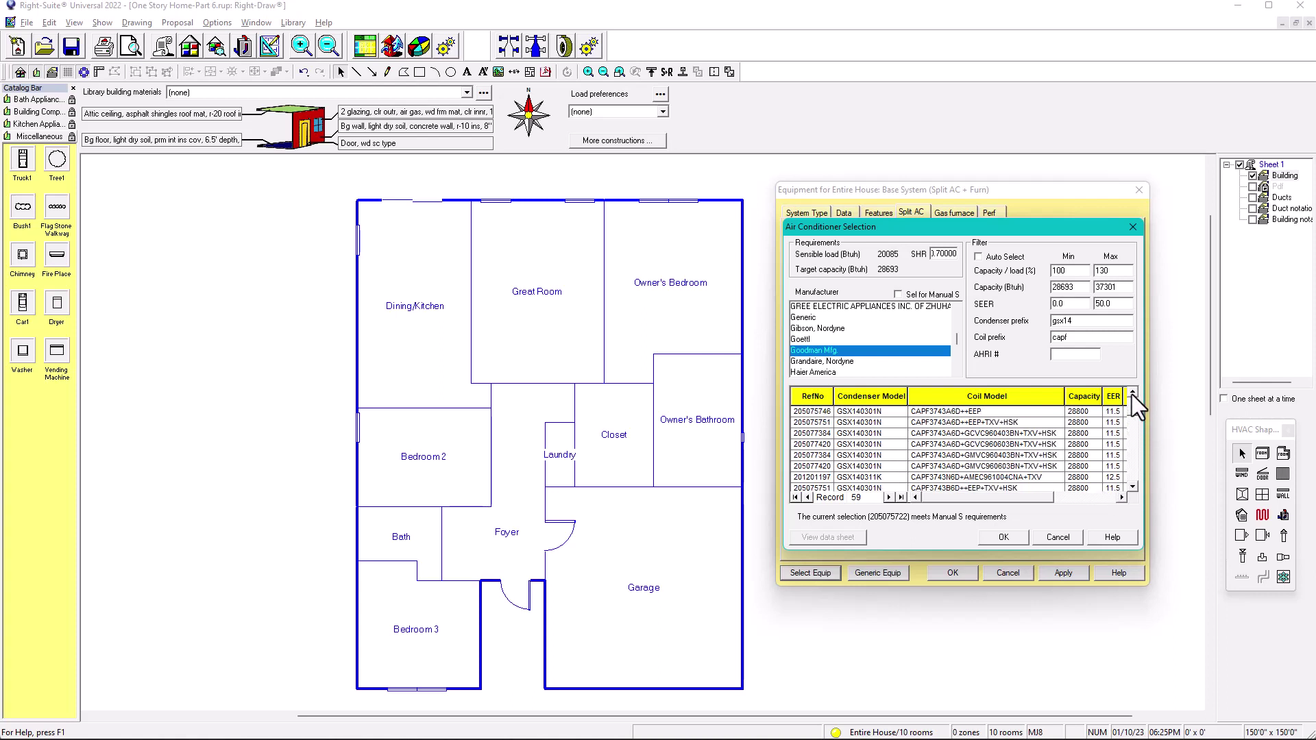
click(1132, 393)
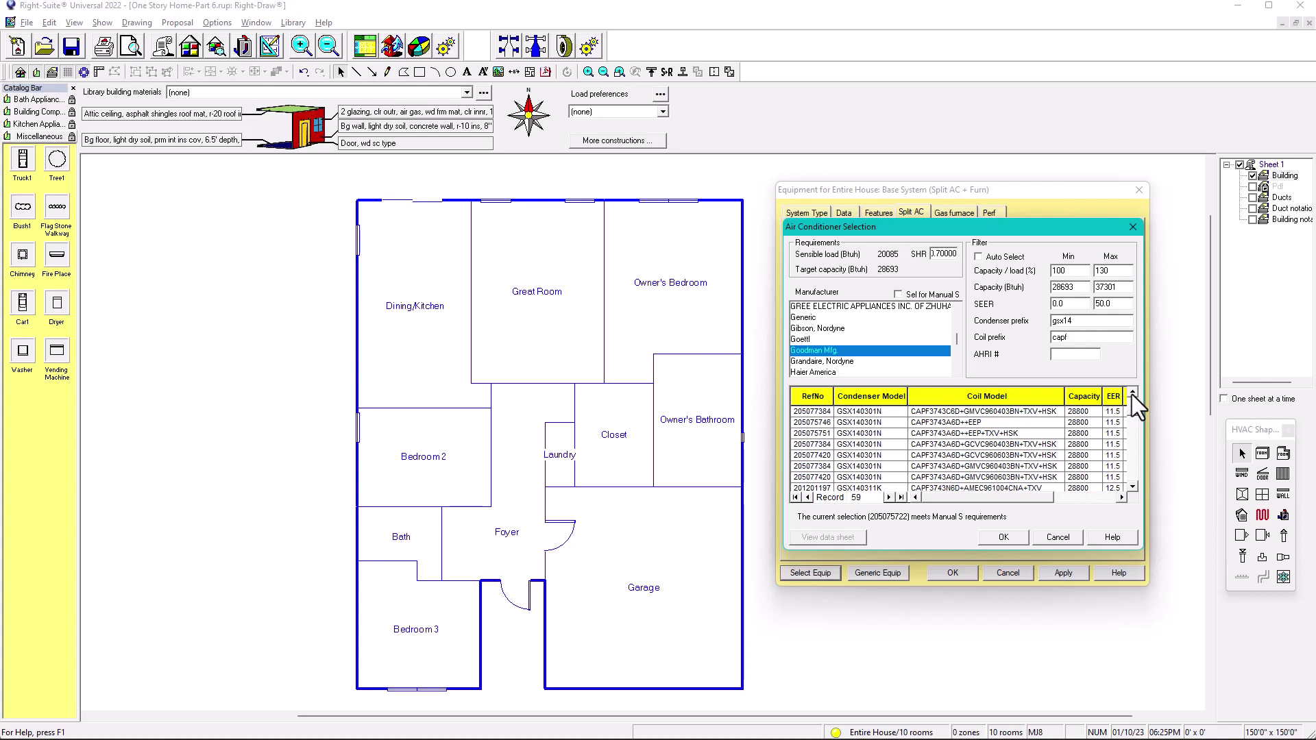
click(1133, 393)
click(1132, 393)
click(1132, 393)
click(1133, 393)
click(1132, 394)
click(1132, 394)
click(1132, 393)
click(1132, 394)
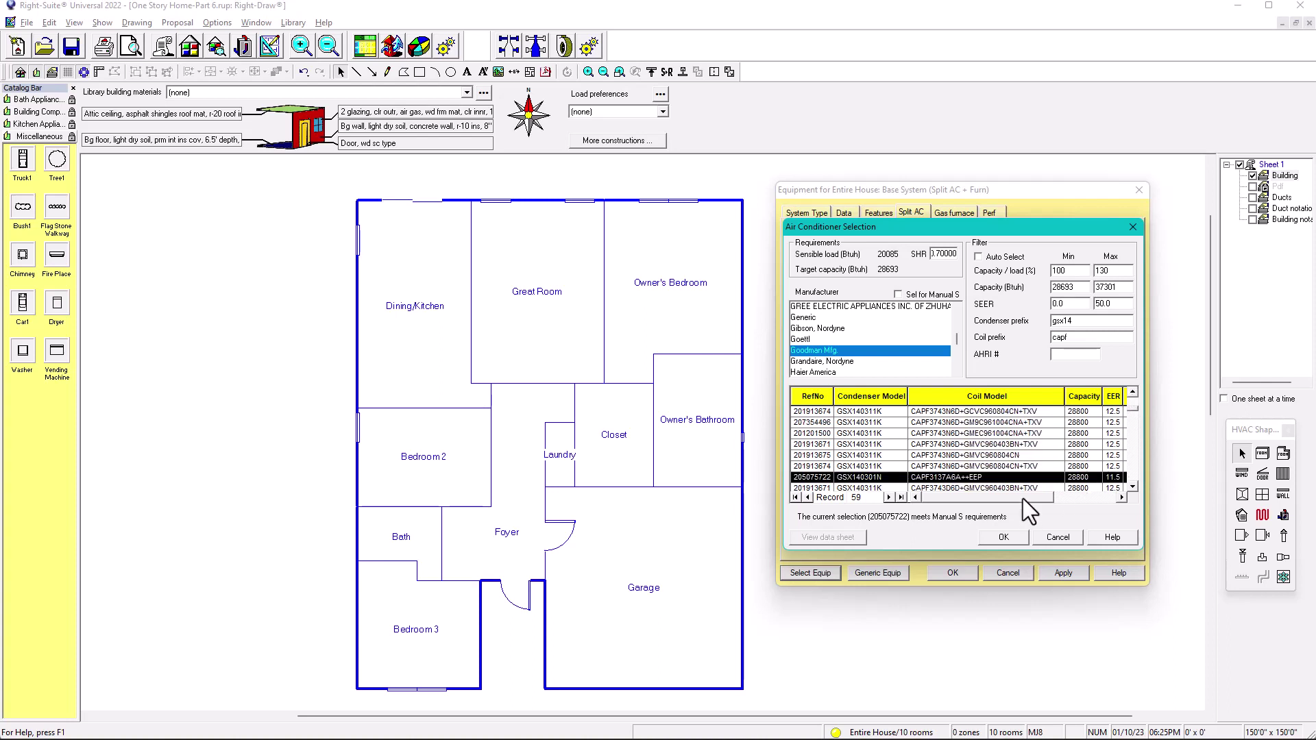
Step: Check the selected GSX140301N combination's ratings and the capacity/load limits, and accept it as the split AC equipment
click(1101, 499)
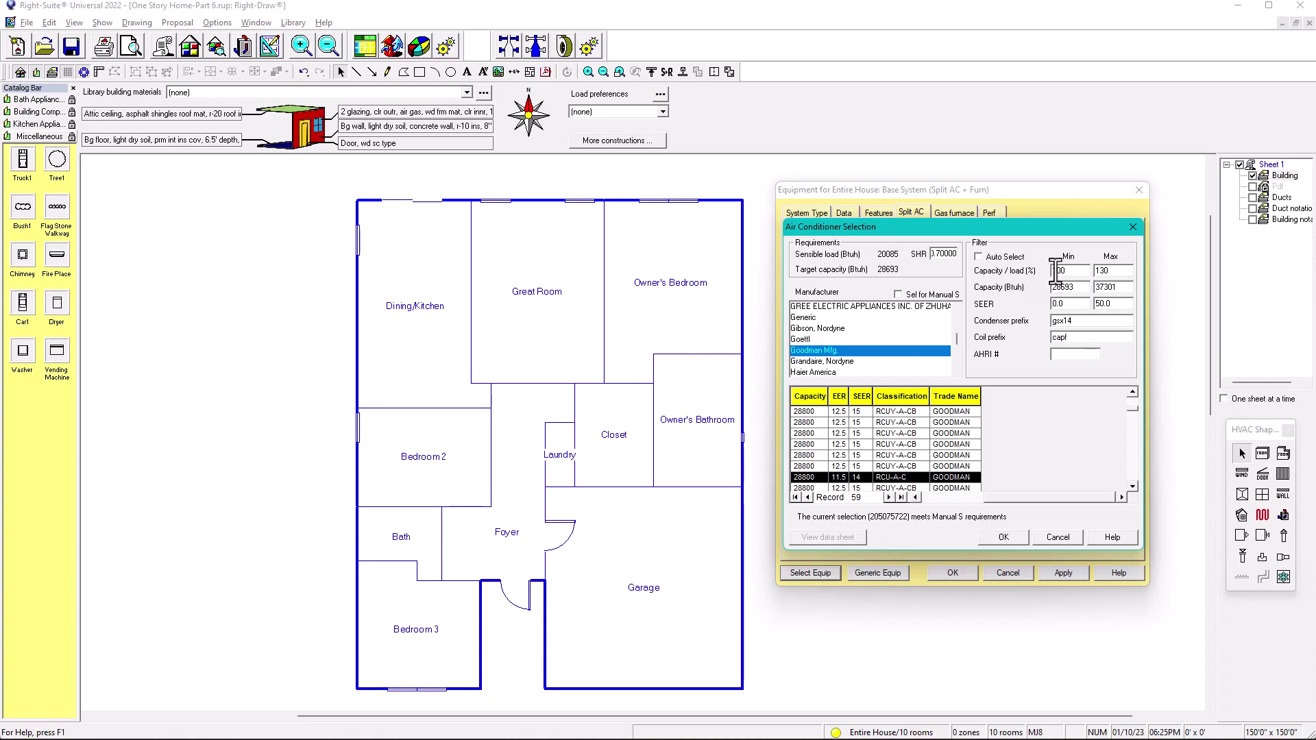
double_click(1111, 271)
click(1002, 538)
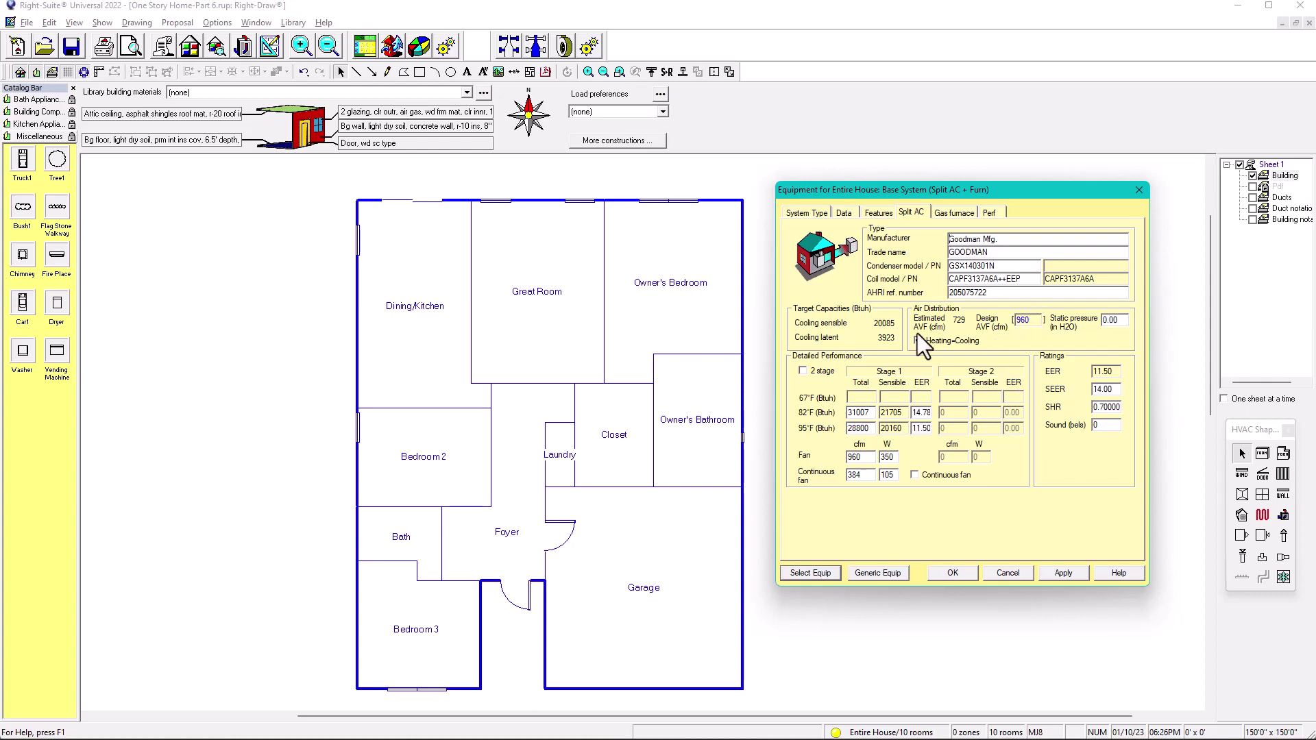
Step: Choose Goodman Mfg. in the gas furnace equipment selection and set the maximum capacity/load filter to 200%
click(953, 211)
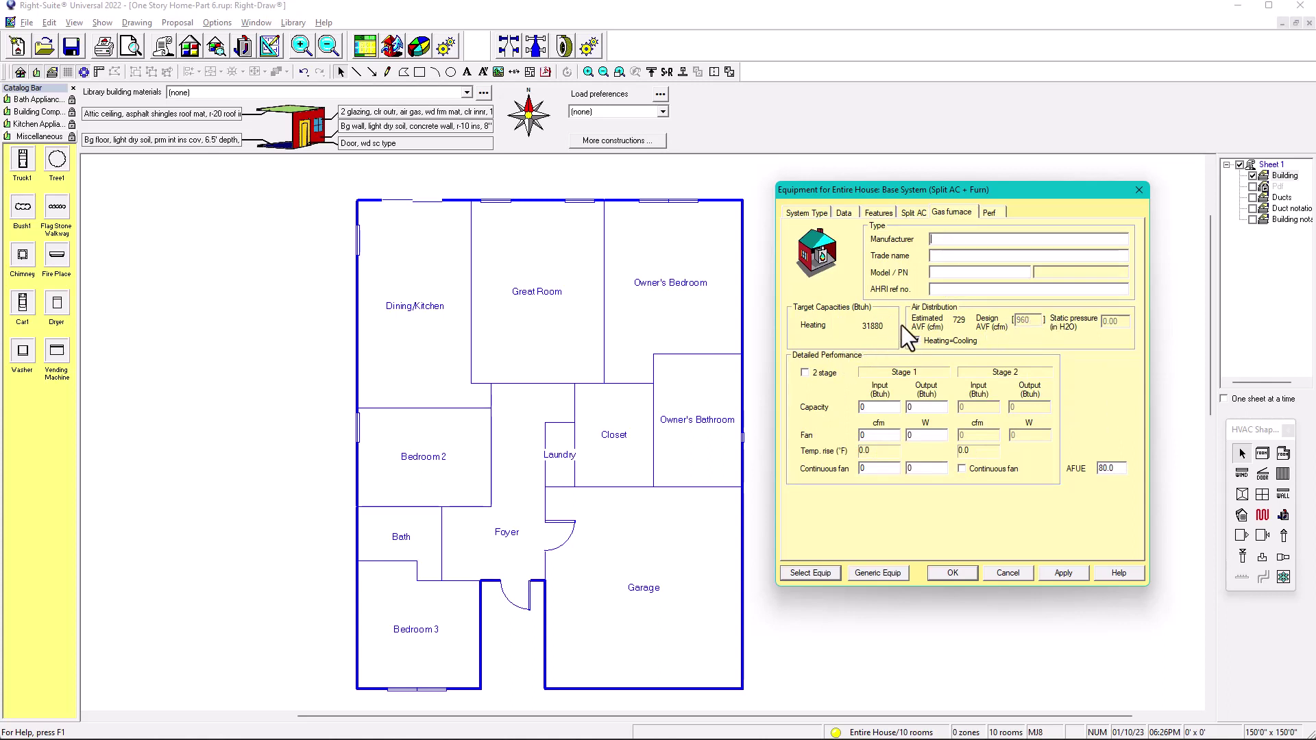
click(808, 571)
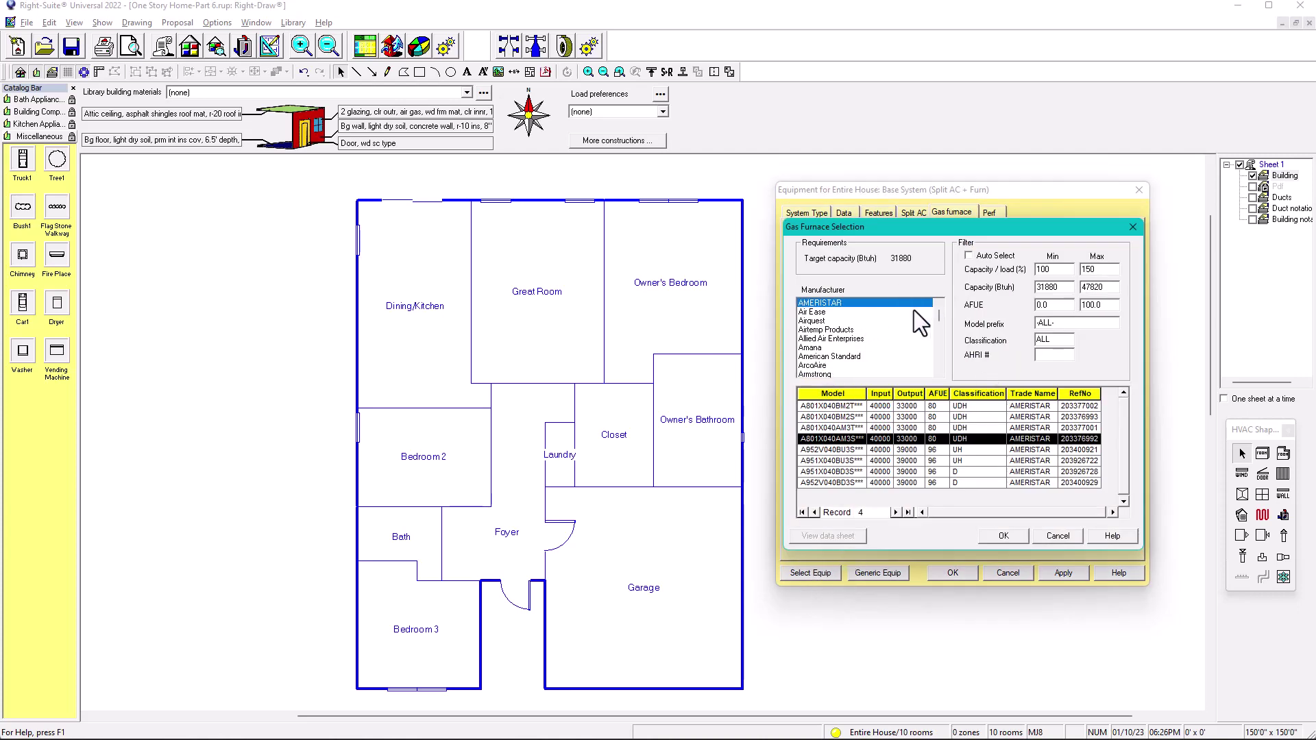
drag(938, 318, 939, 343)
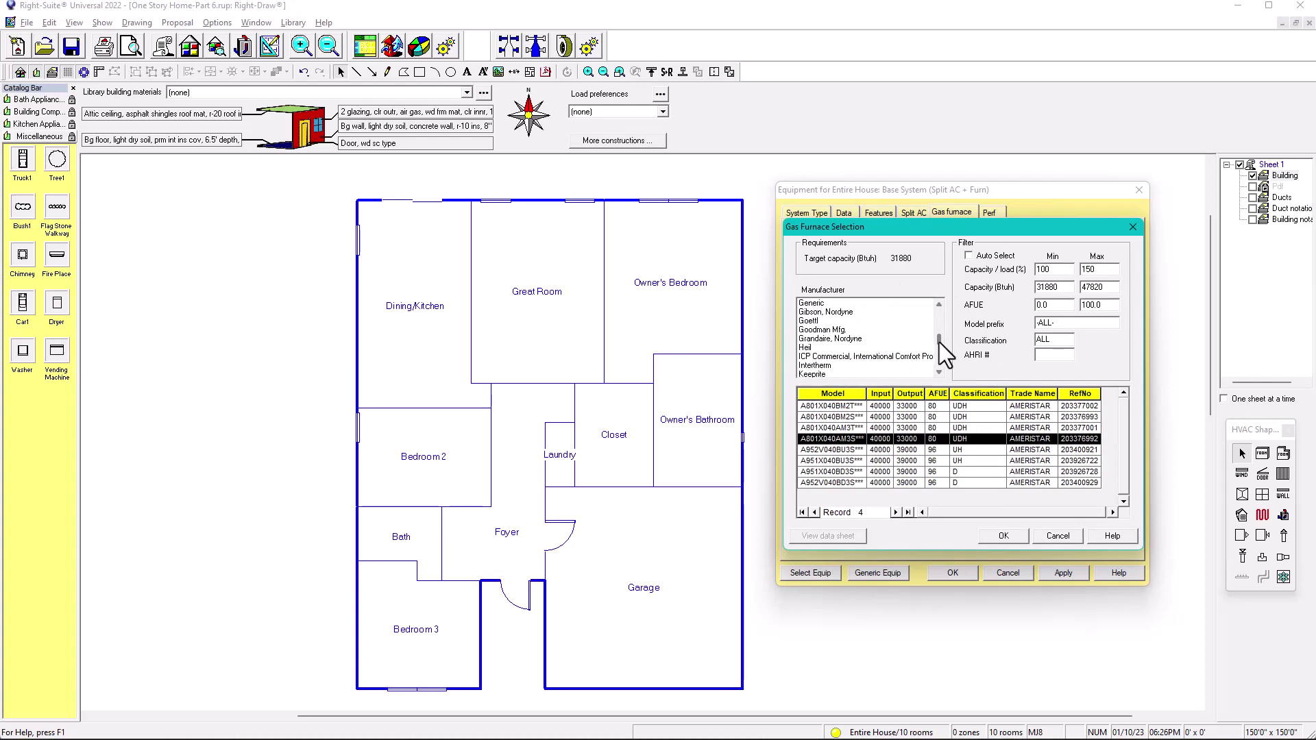
click(827, 330)
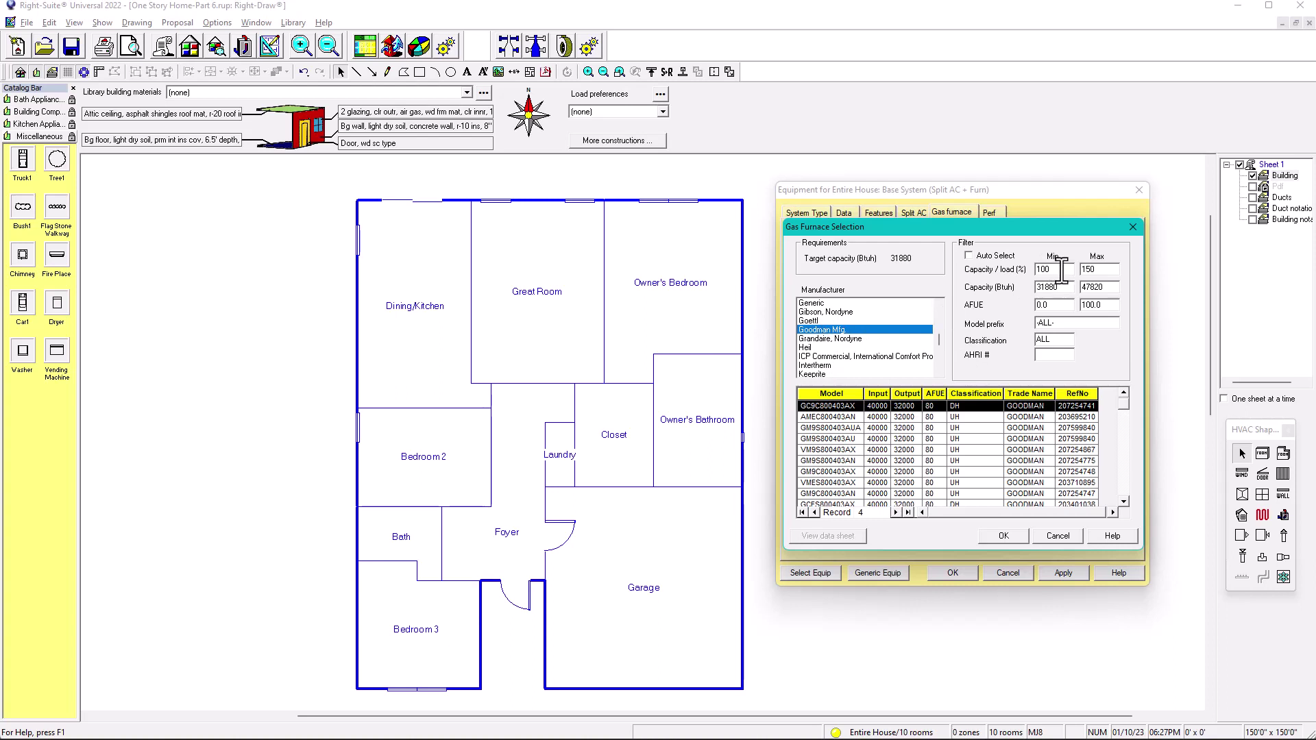
double_click(1102, 269)
text(200)
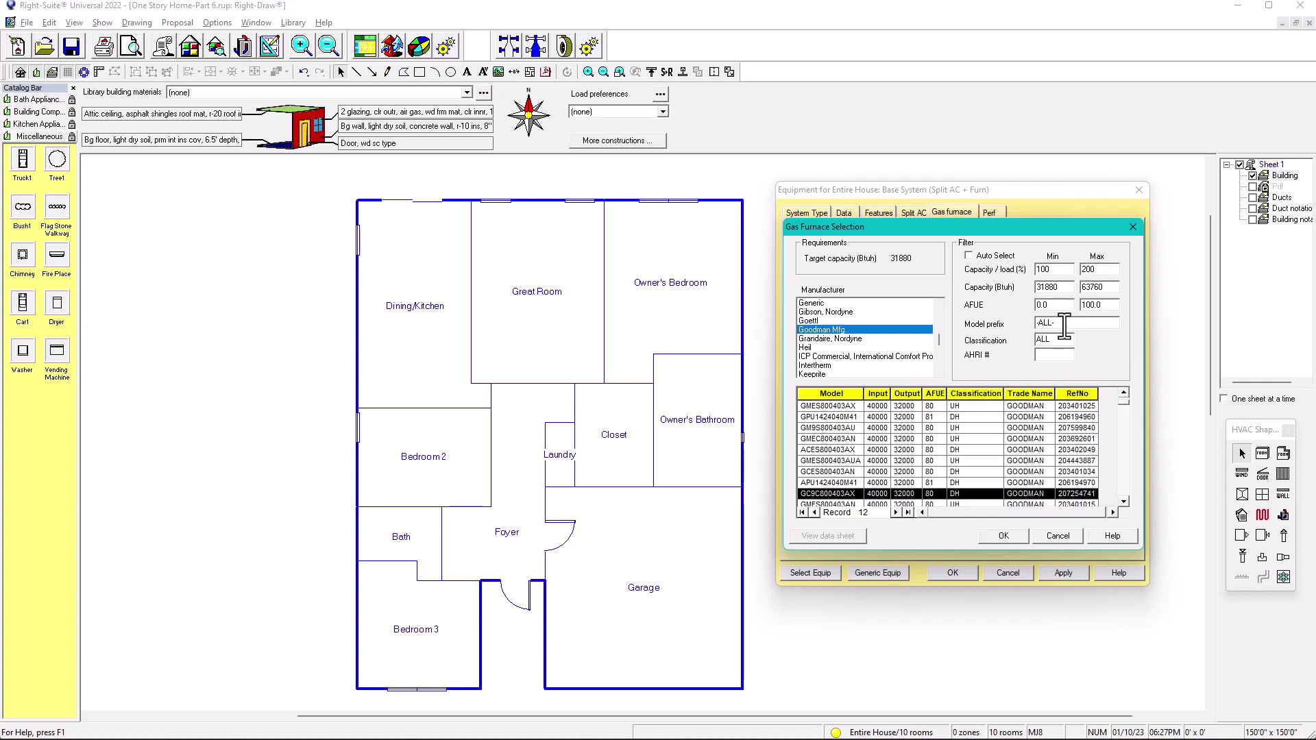
Step: Filter the Goodman furnaces by model prefix gmes and select the GMES800403AN
drag(1064, 326, 1015, 335)
text(gmes)
click(1061, 338)
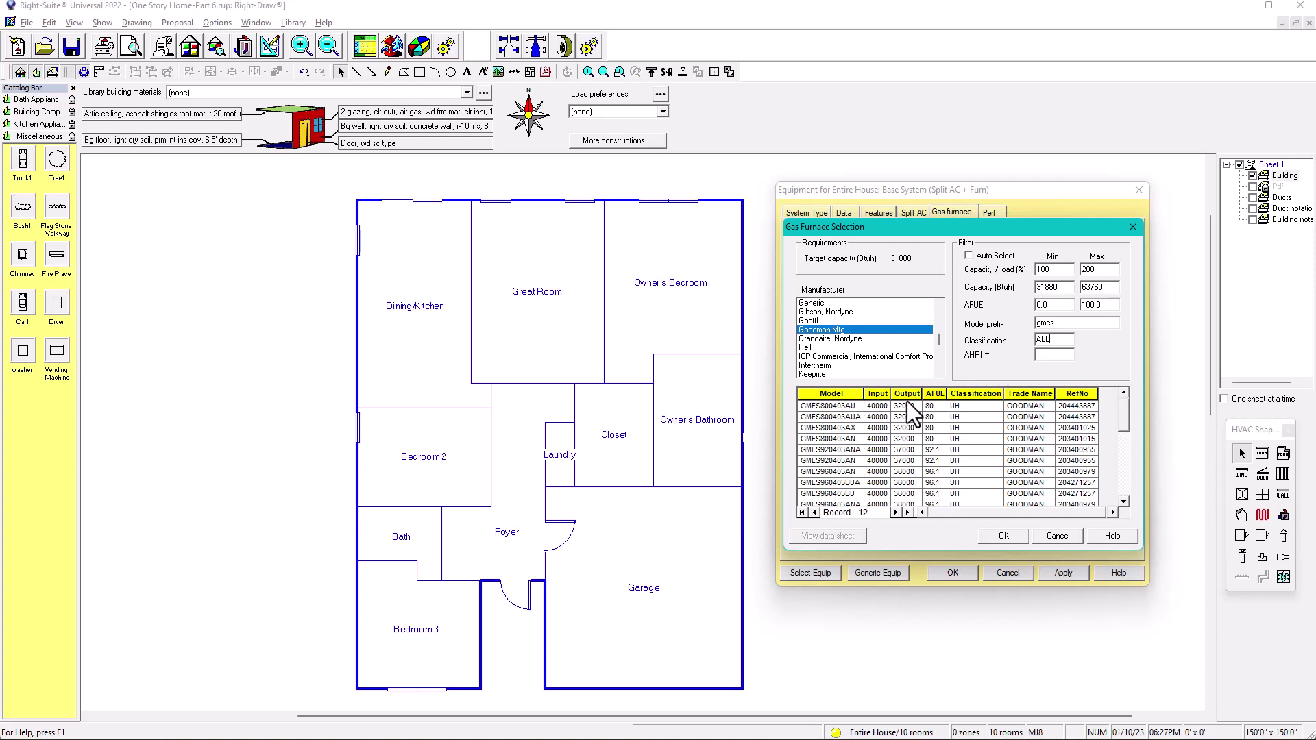
click(836, 406)
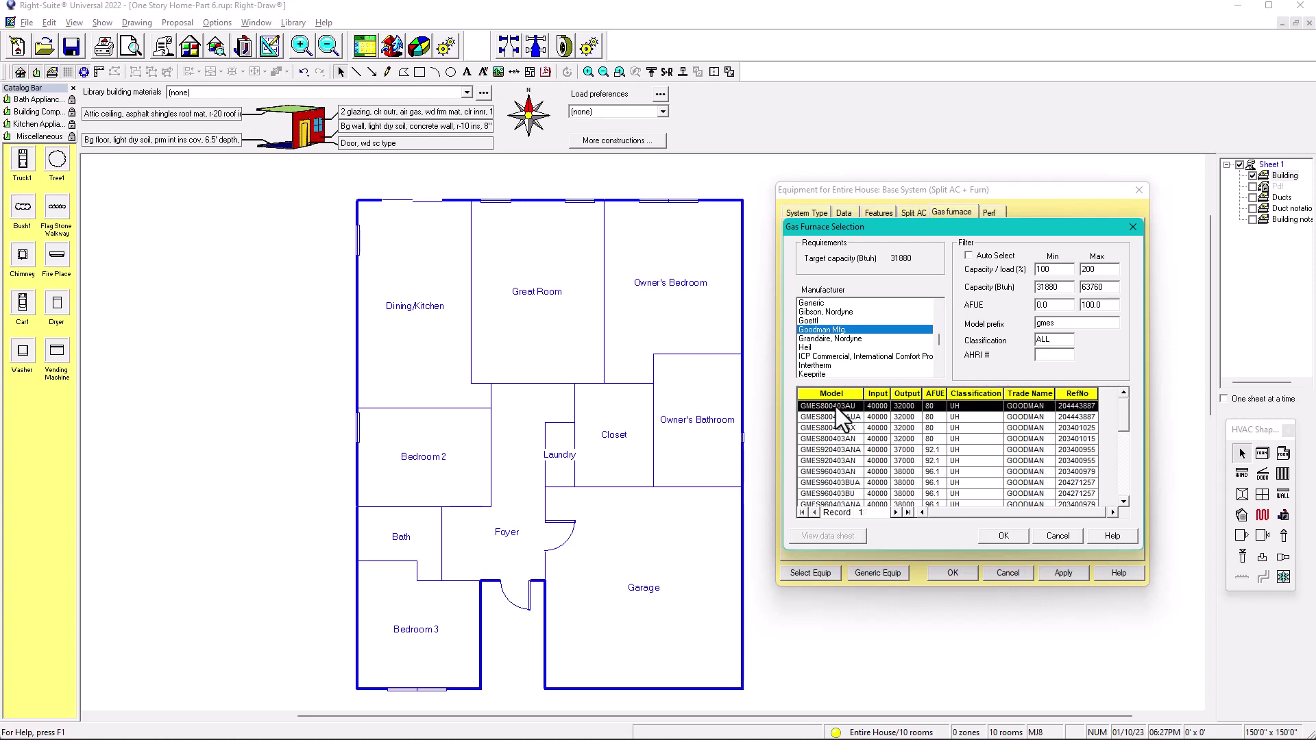
click(820, 440)
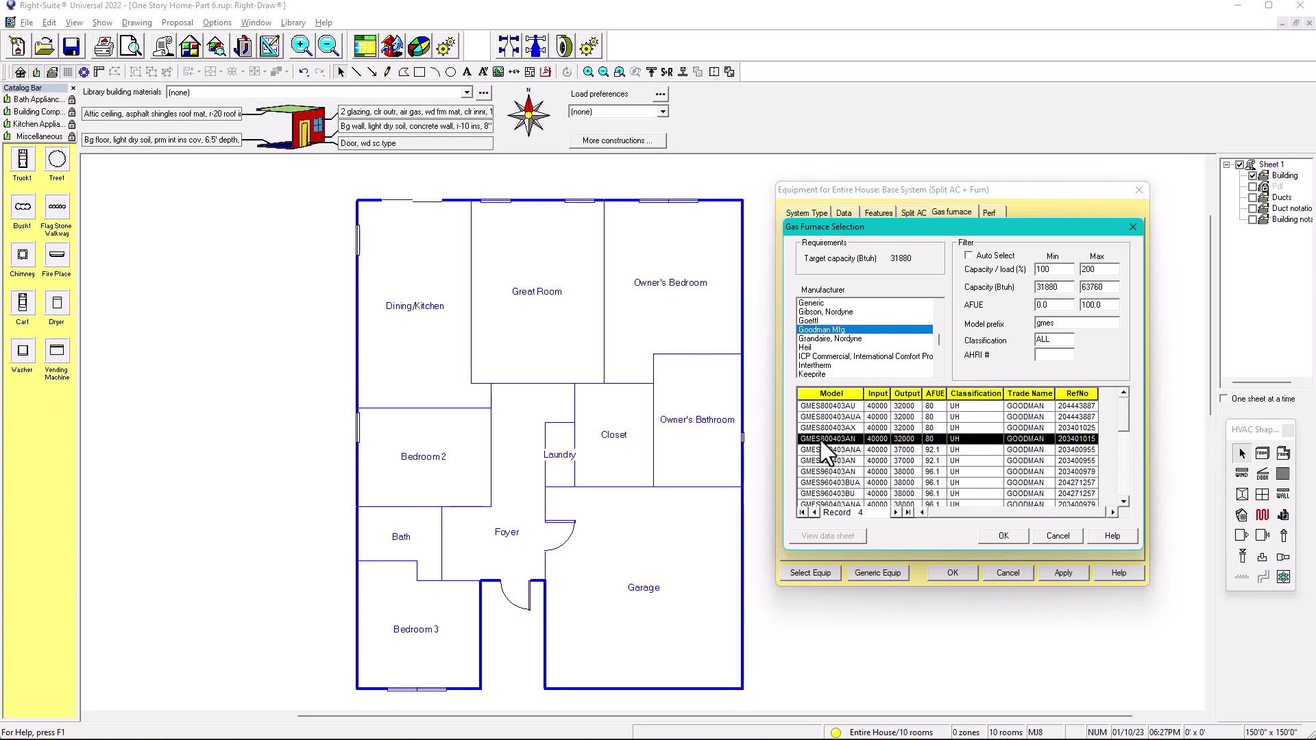
Step: Accept the GMES800403AN as the gas furnace and apply the equipment to the entire house, checking the split AC data as well
click(1004, 536)
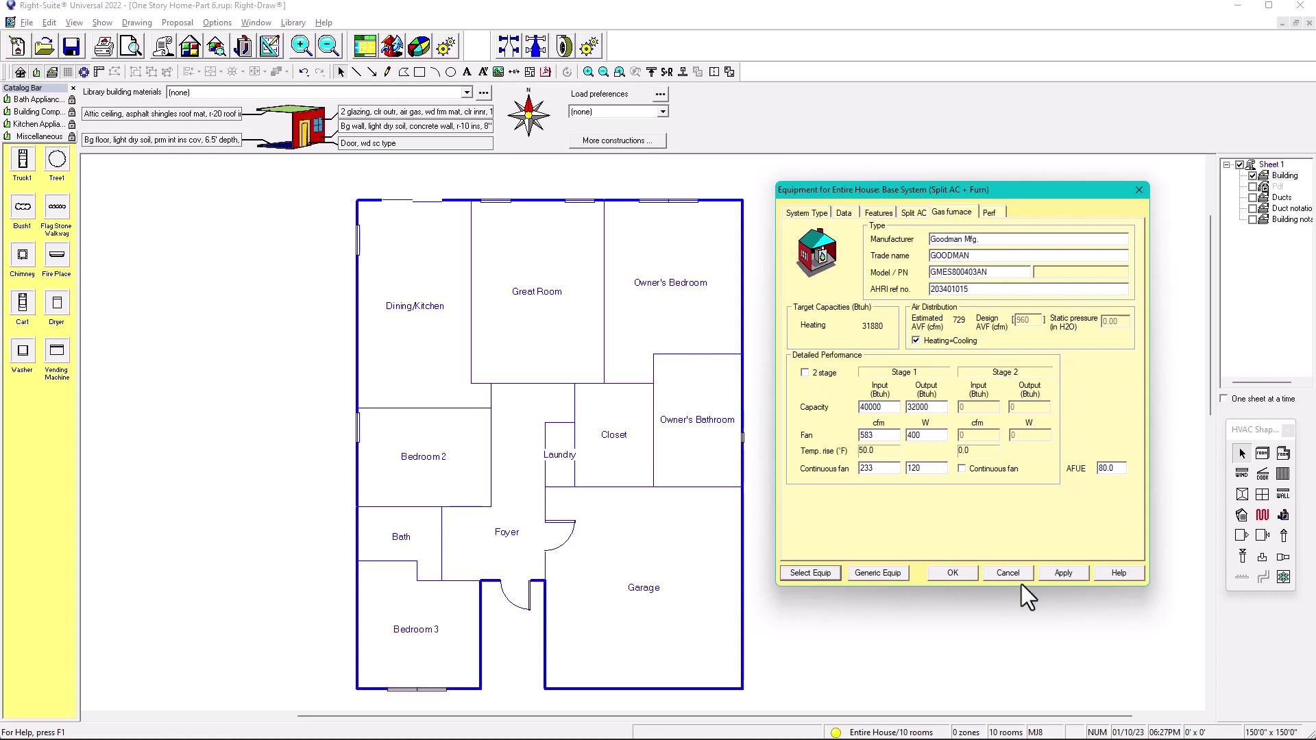
drag(1125, 468, 1070, 480)
click(1062, 572)
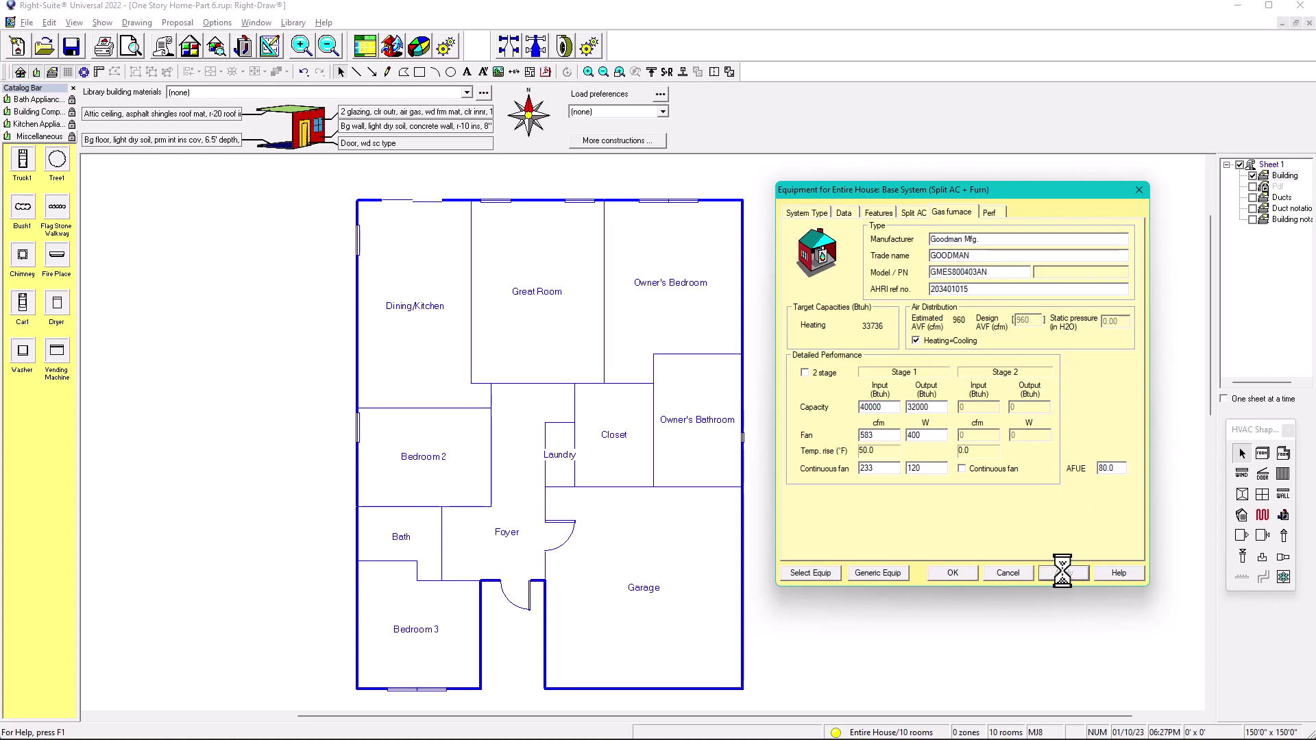
click(919, 213)
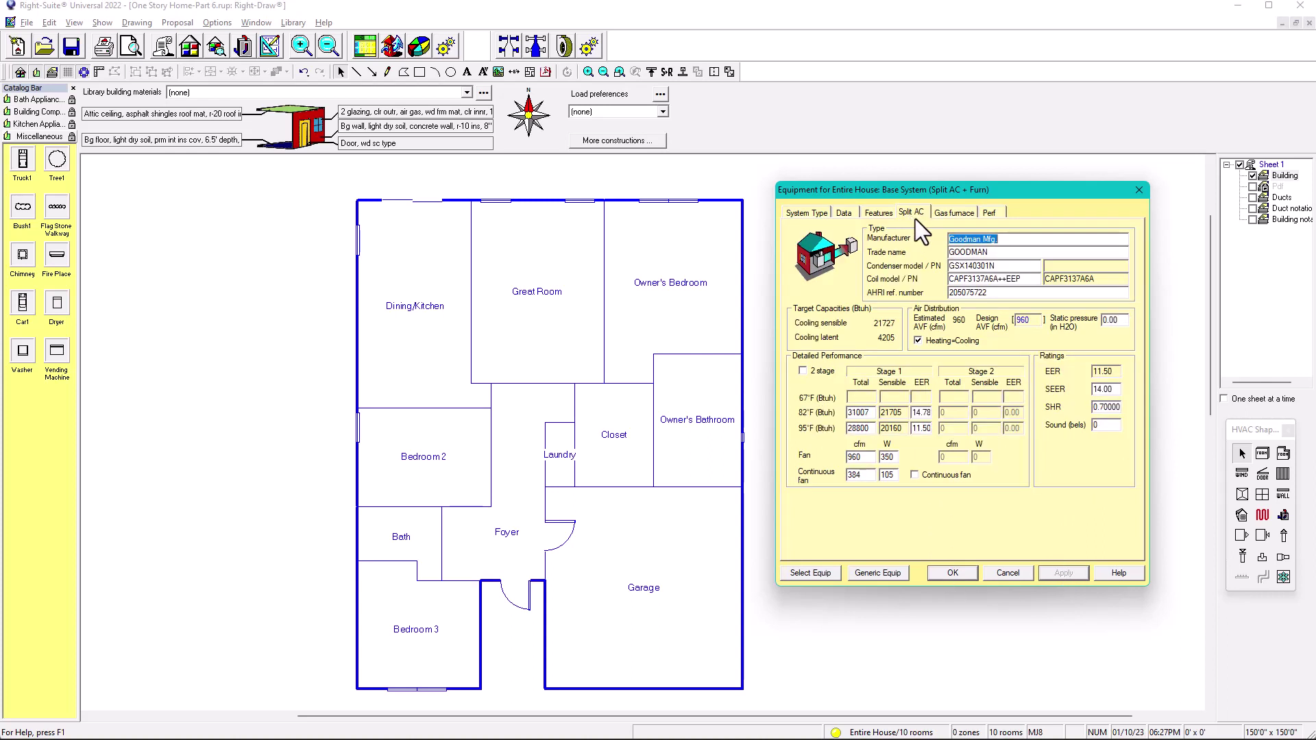
click(952, 211)
click(1066, 572)
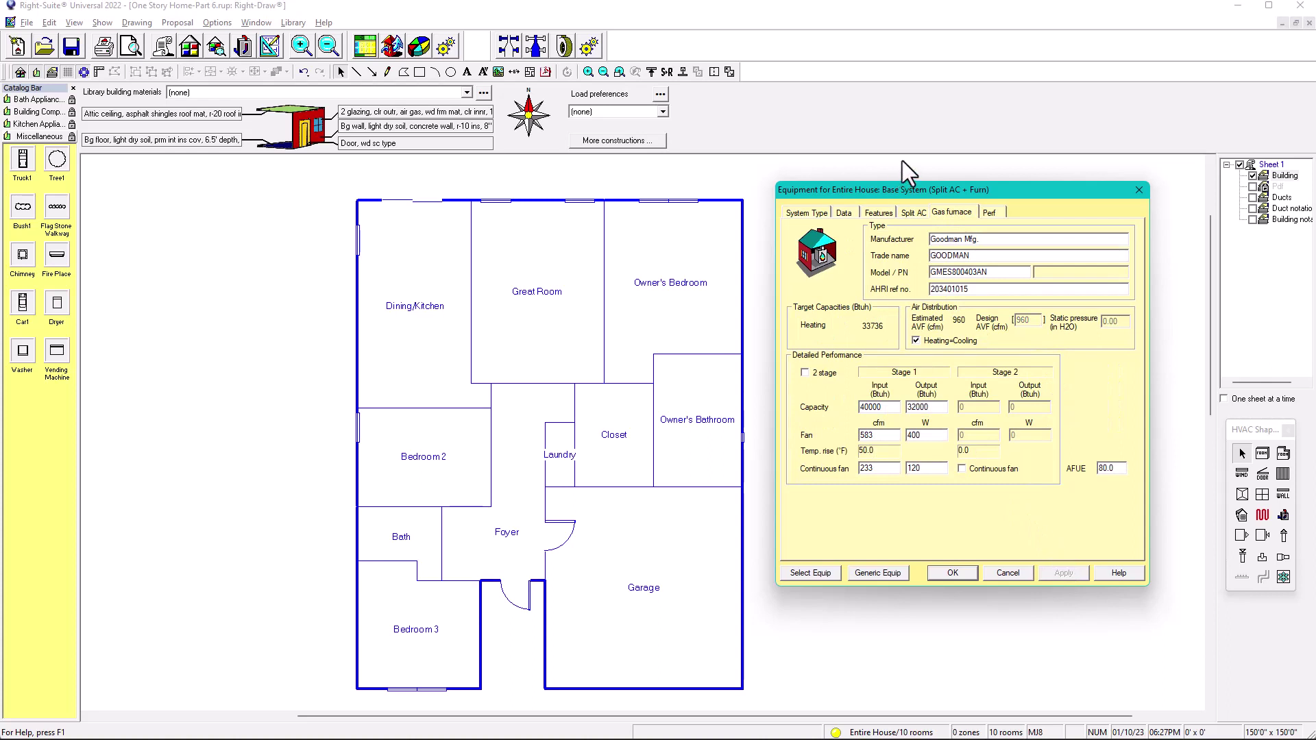
Step: Interpolate the selected cooling unit's capacity from the manufacturer's performance data, check the capacity percentages of load, and accept the results and equipment
click(987, 212)
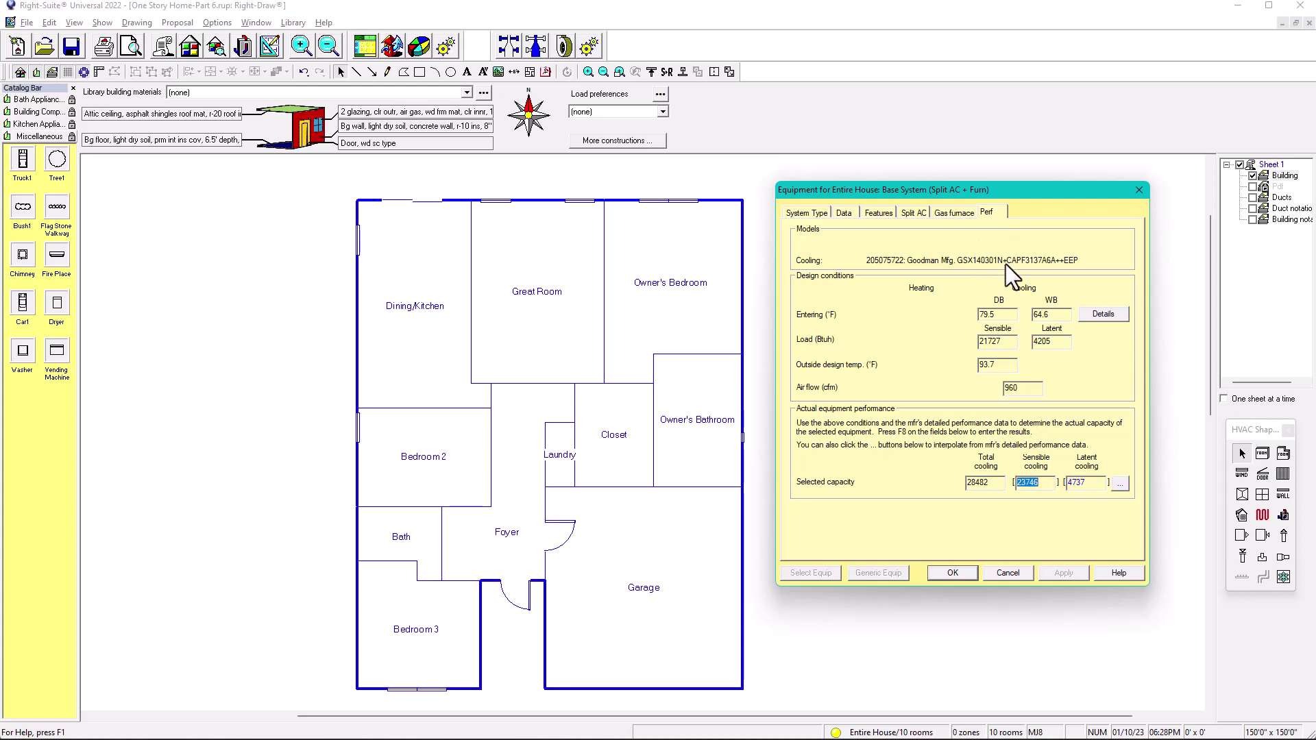
click(1121, 484)
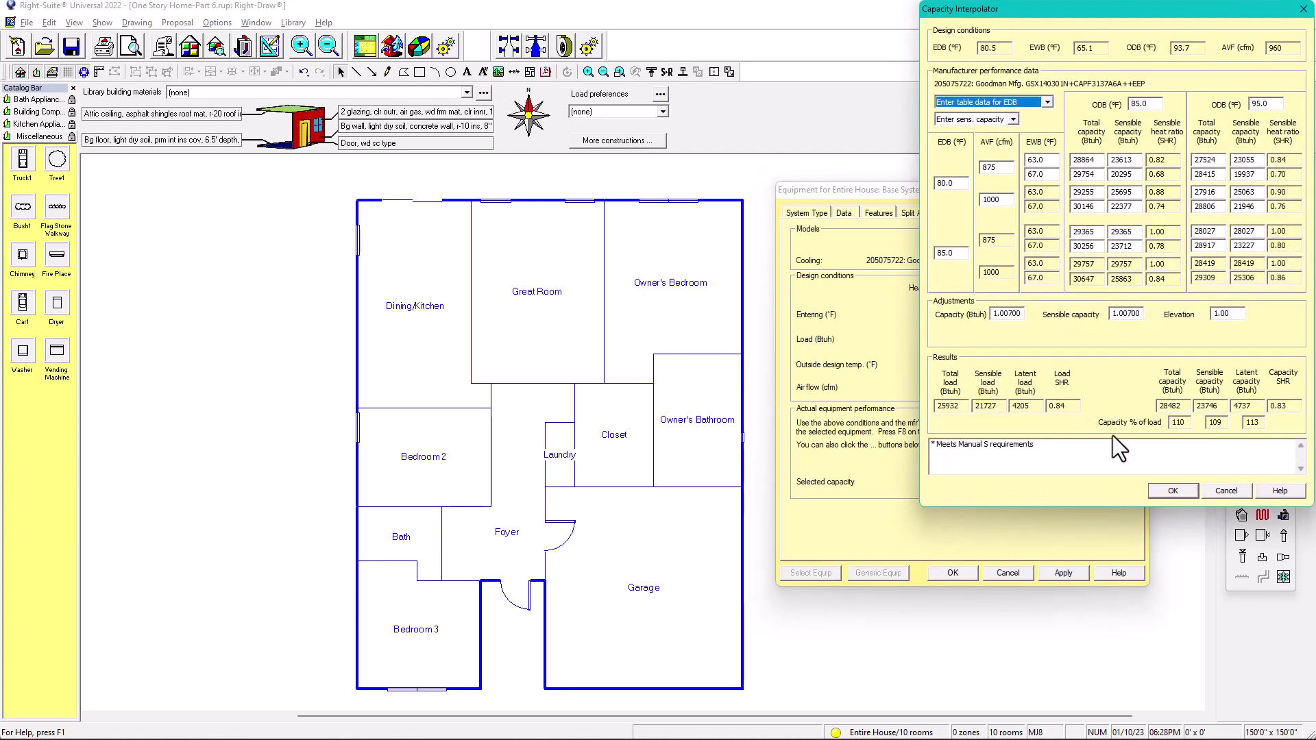
drag(1109, 13, 891, 86)
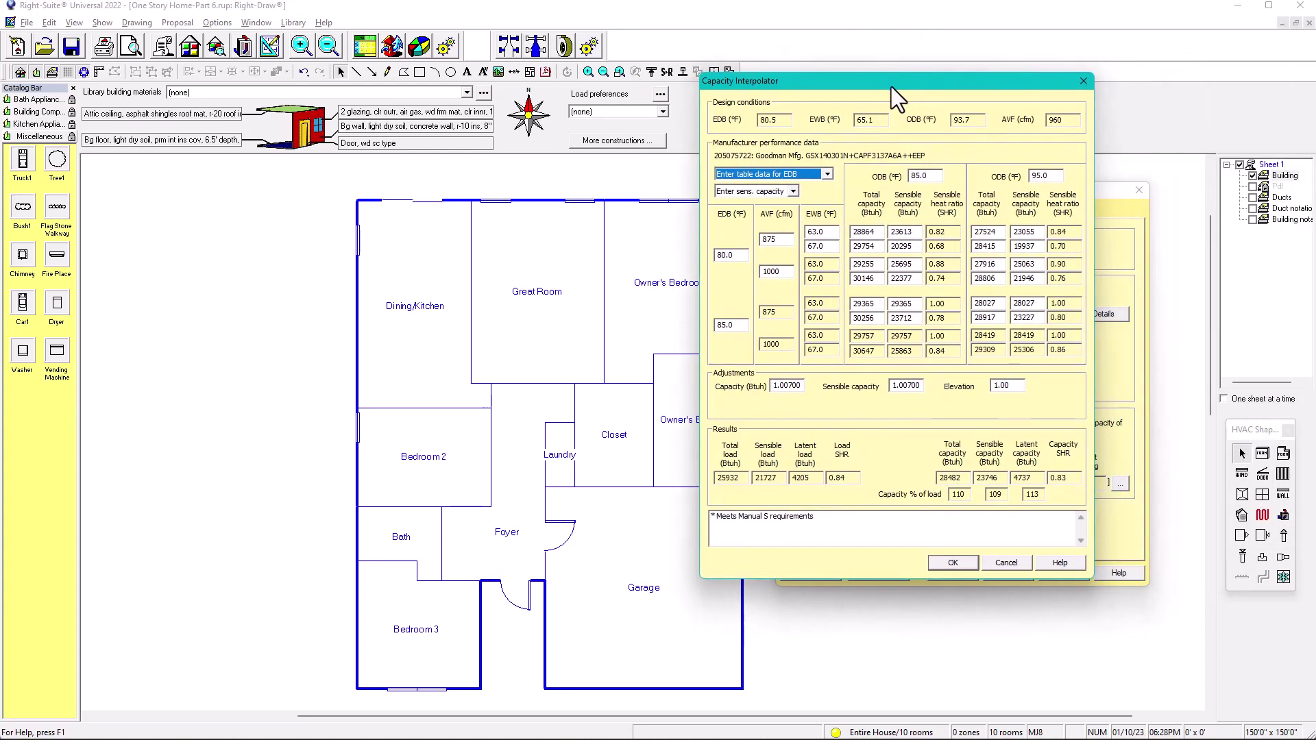
double_click(959, 495)
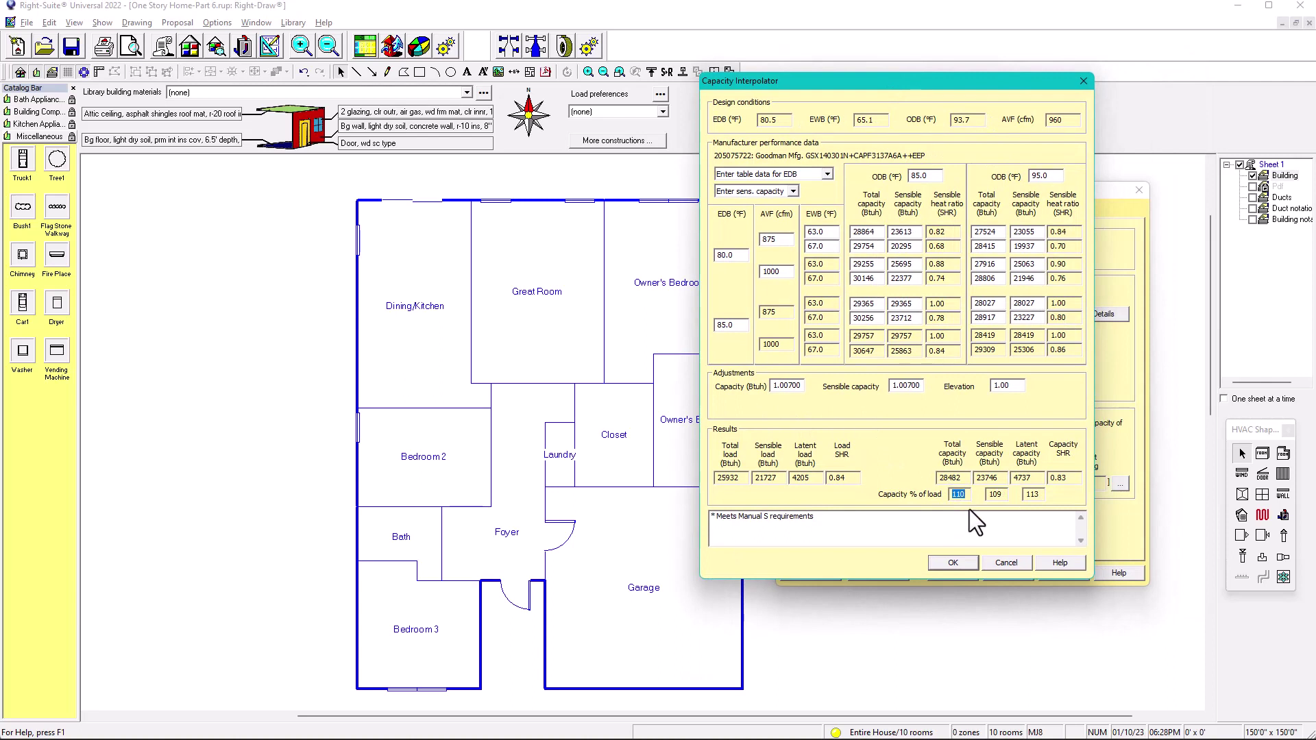
click(968, 498)
double_click(957, 495)
click(972, 497)
click(951, 563)
click(1048, 574)
click(953, 574)
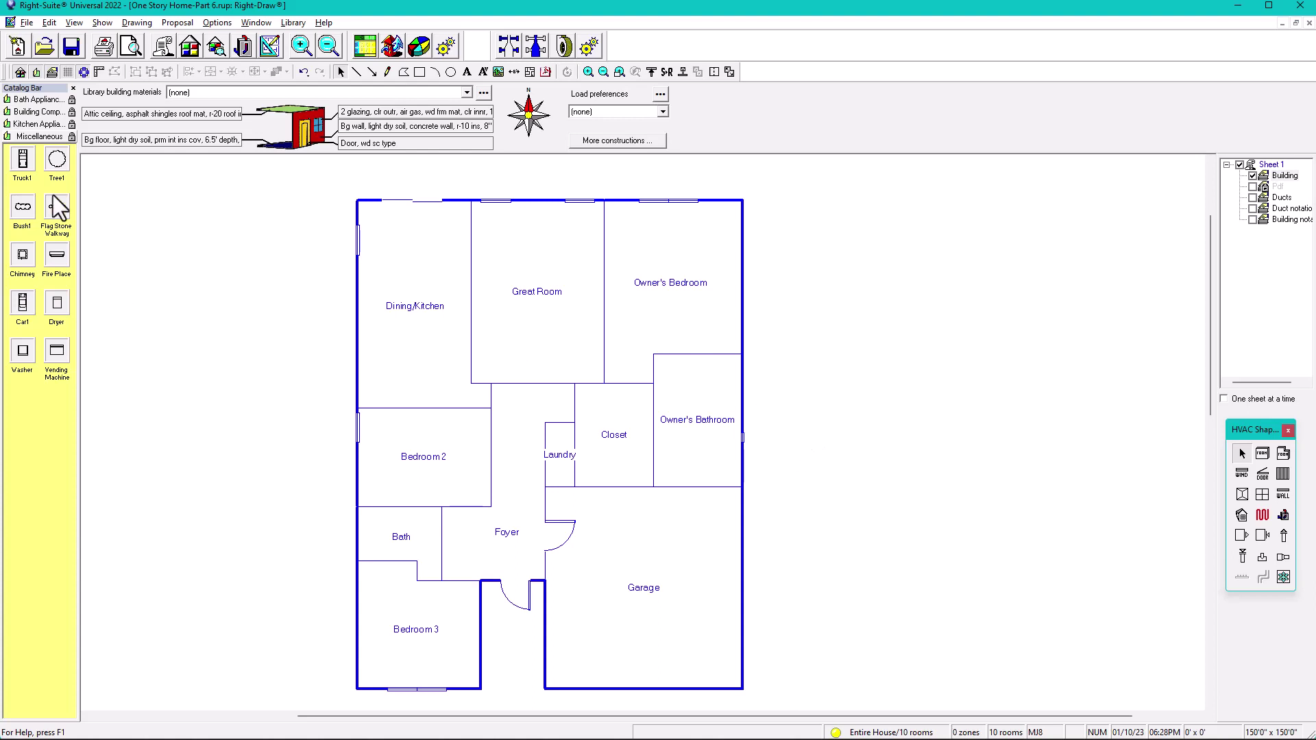
Step: Preview only the ACCA Manual S Compliance report, enlarge it to review the cooling and heating equipment data, and close it
click(129, 48)
drag(84, 42, 542, 233)
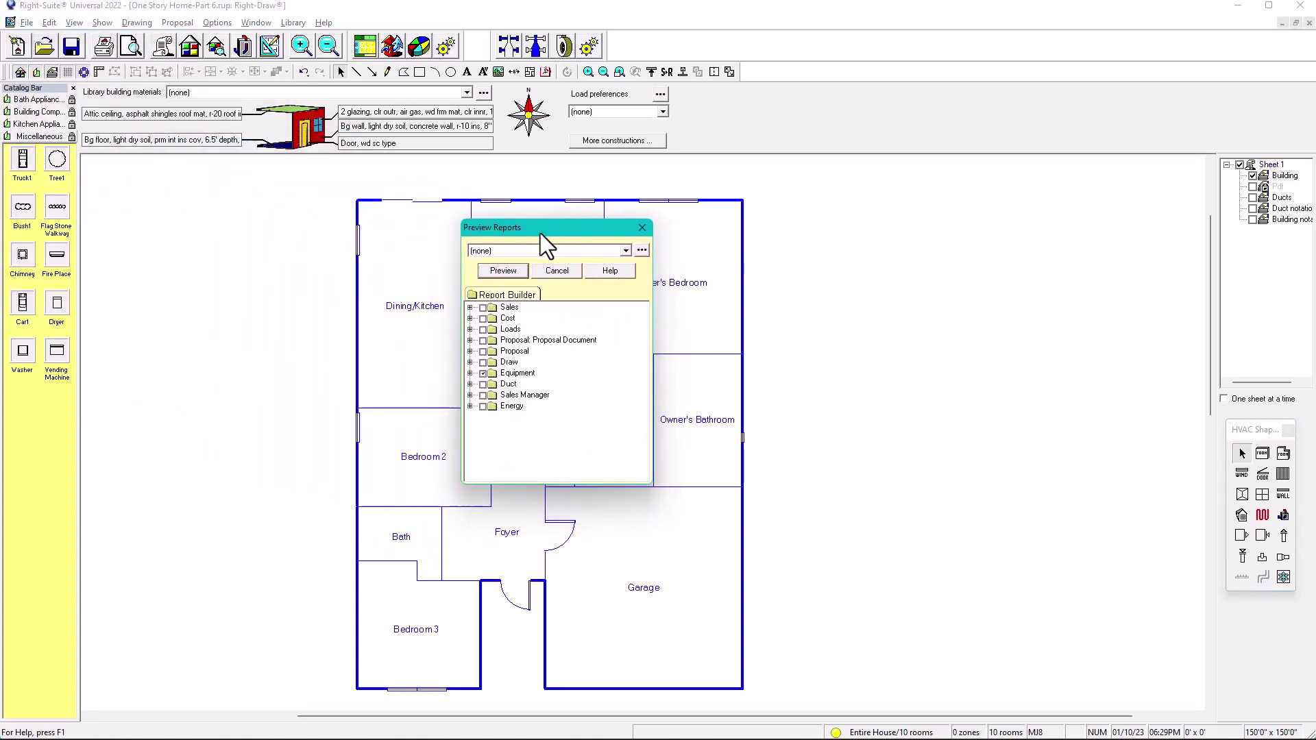
click(482, 374)
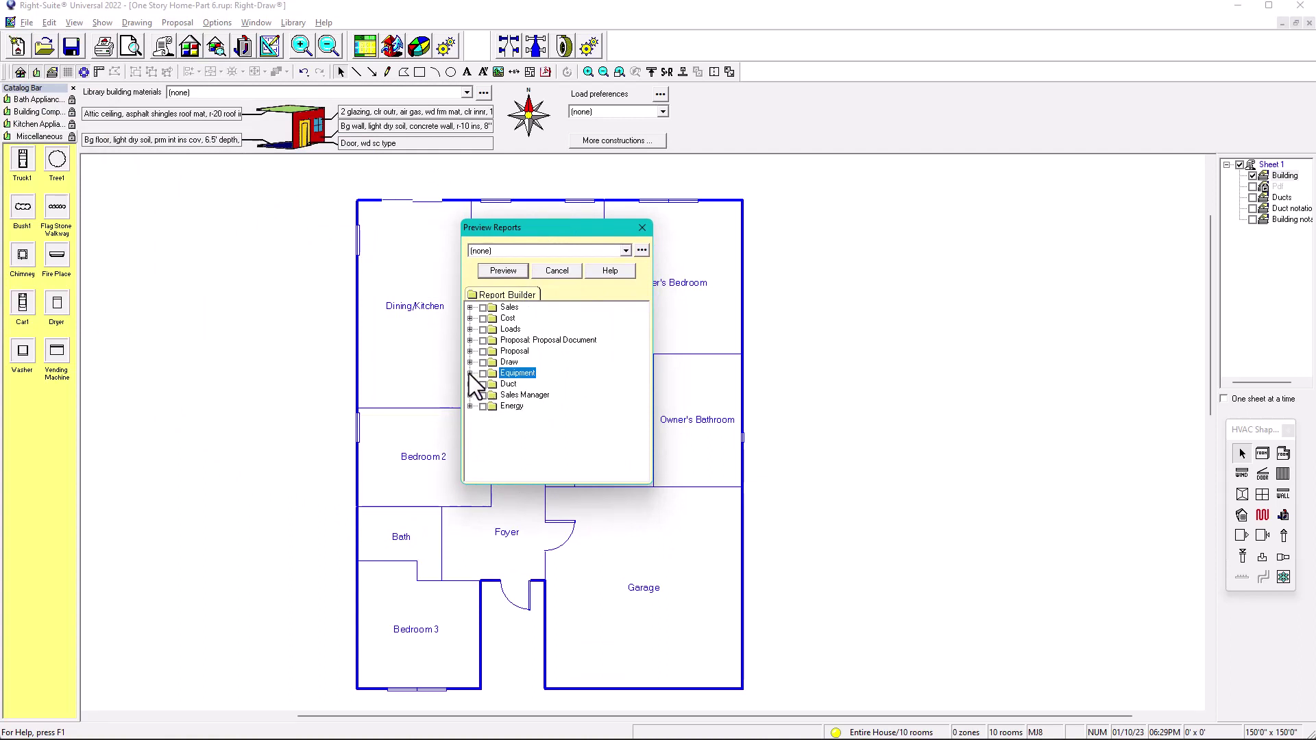
click(469, 372)
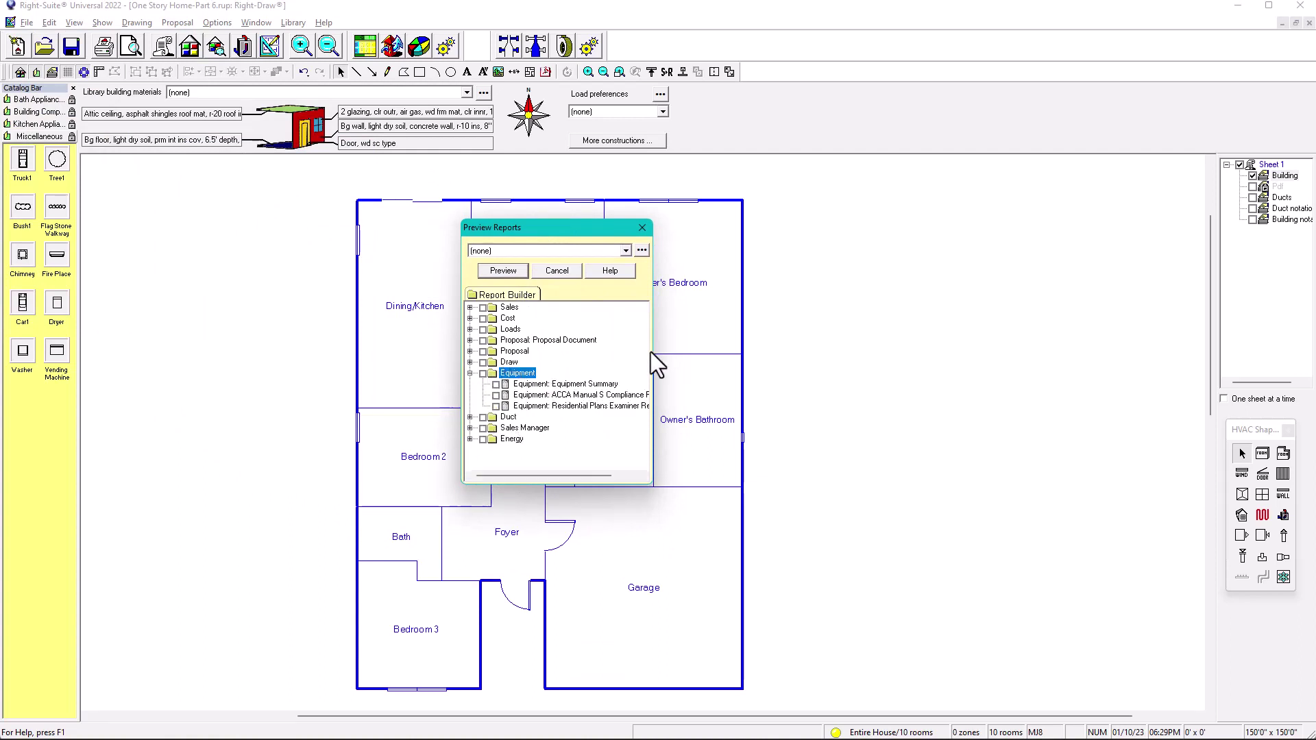
click(496, 395)
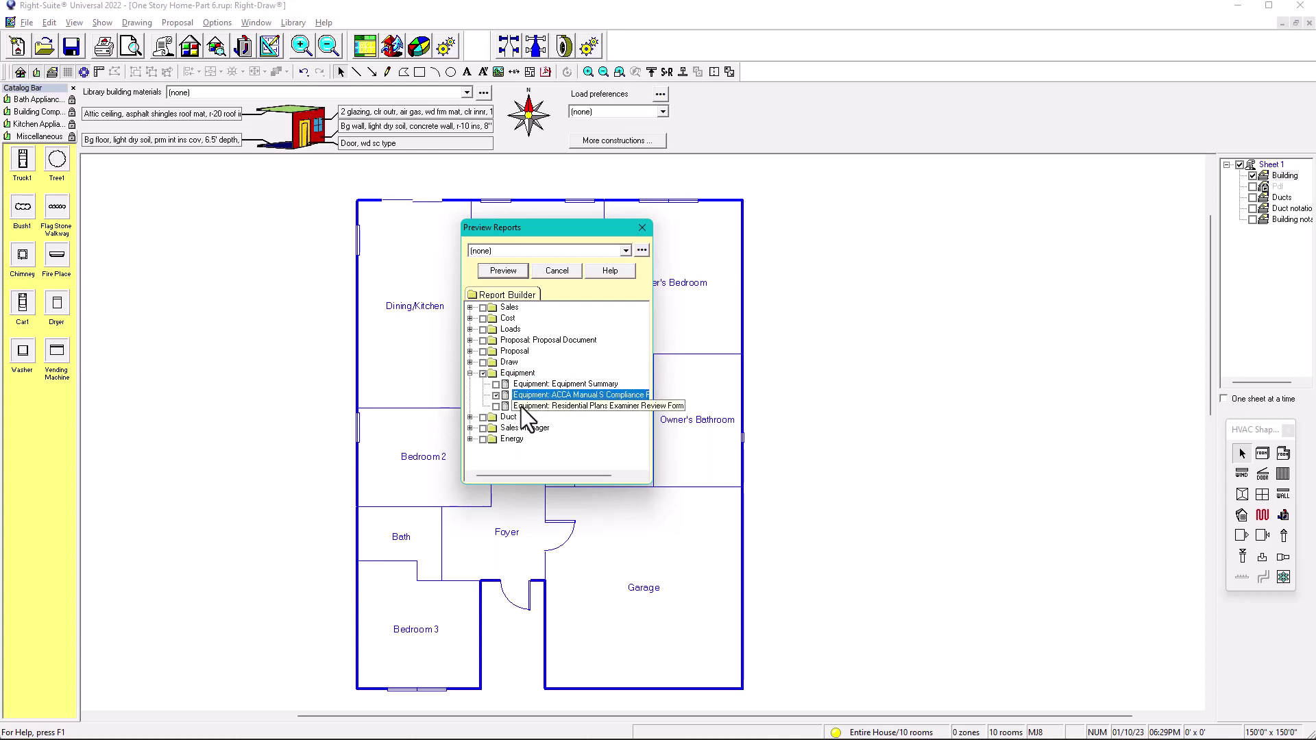
click(503, 271)
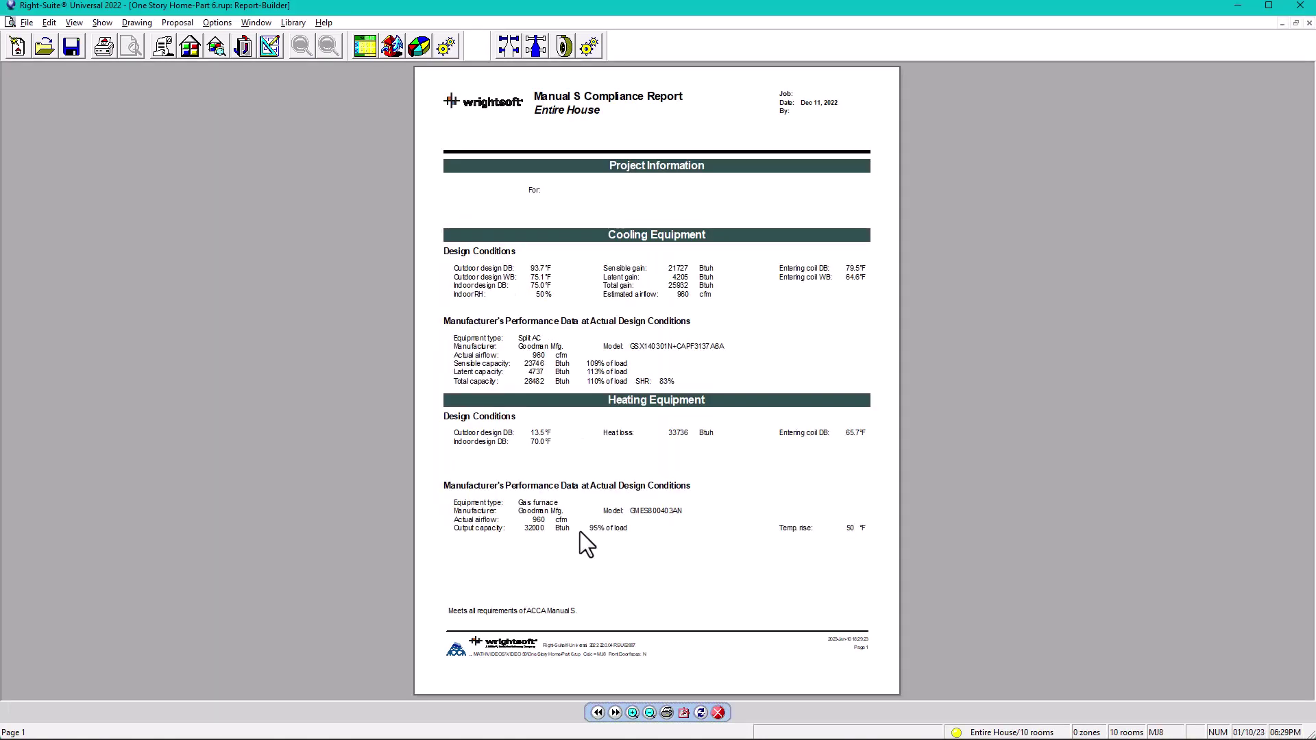
click(633, 713)
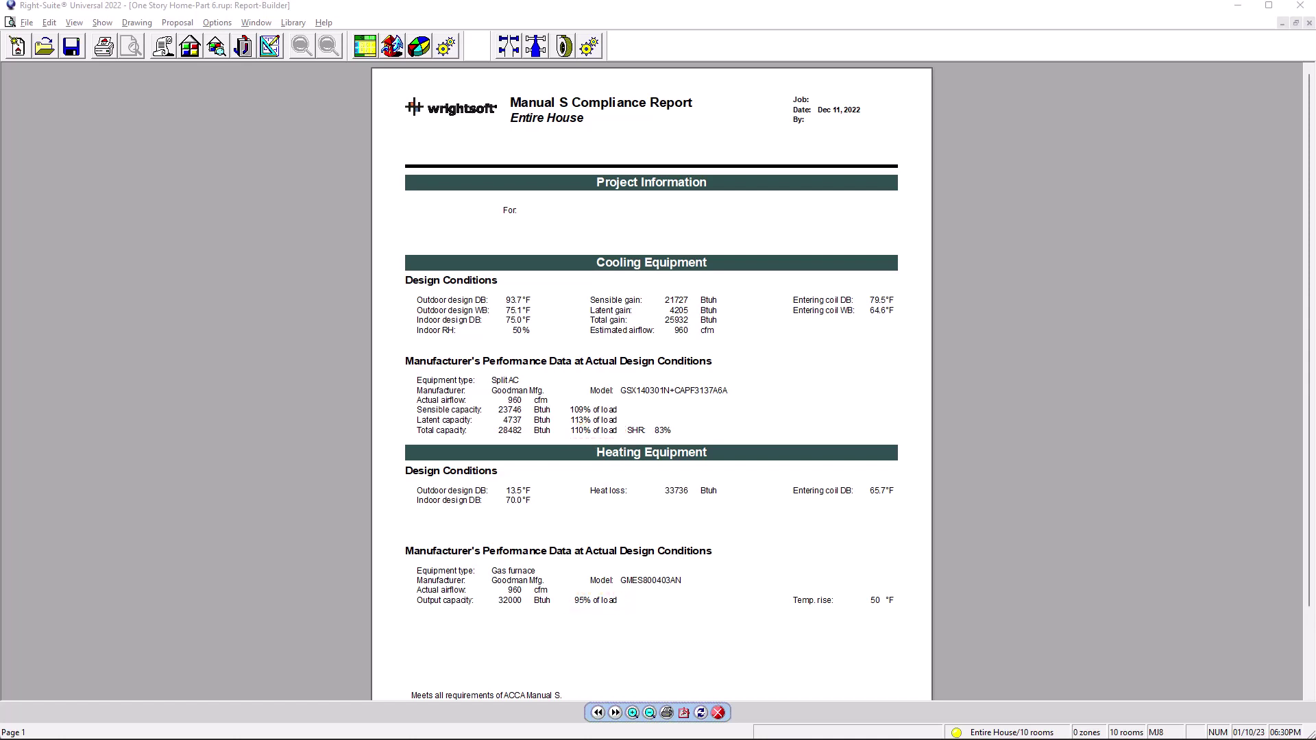
click(719, 713)
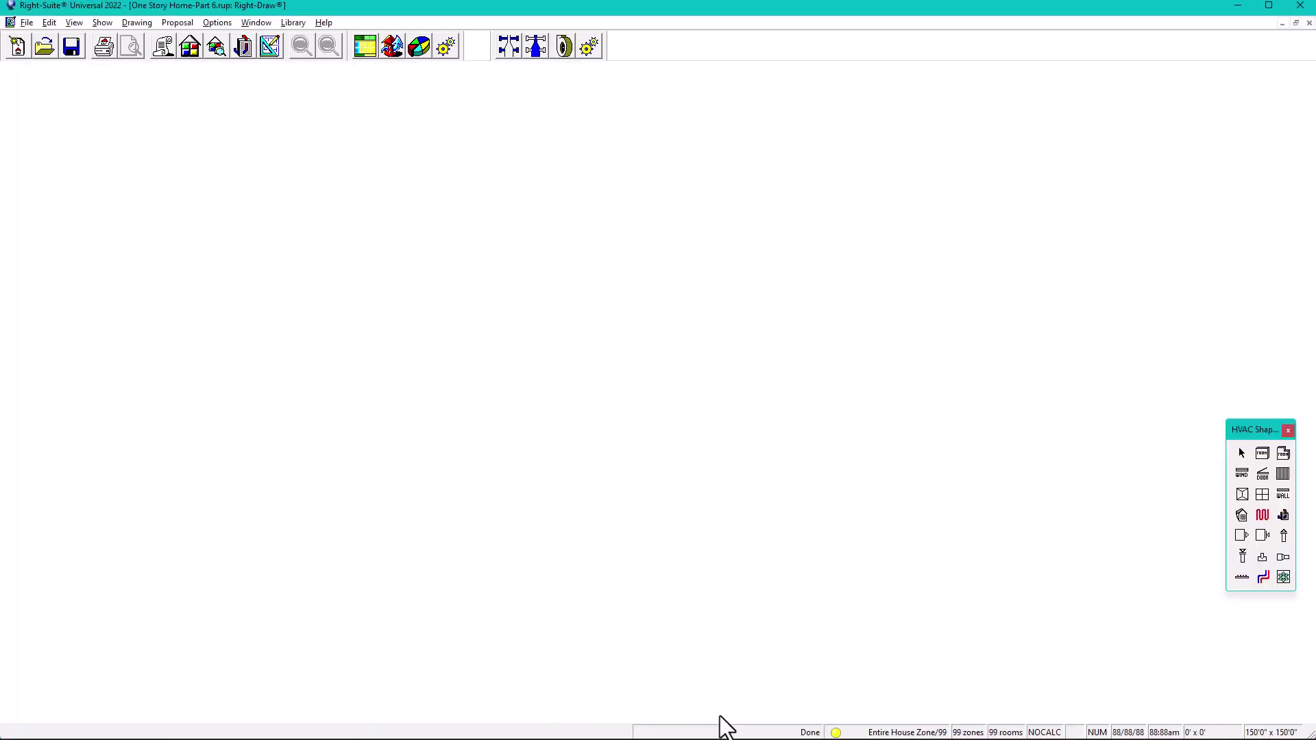
Step: Replace the entire house's gas furnace with the Goodman GMES800603BN and apply the change
click(240, 42)
click(647, 198)
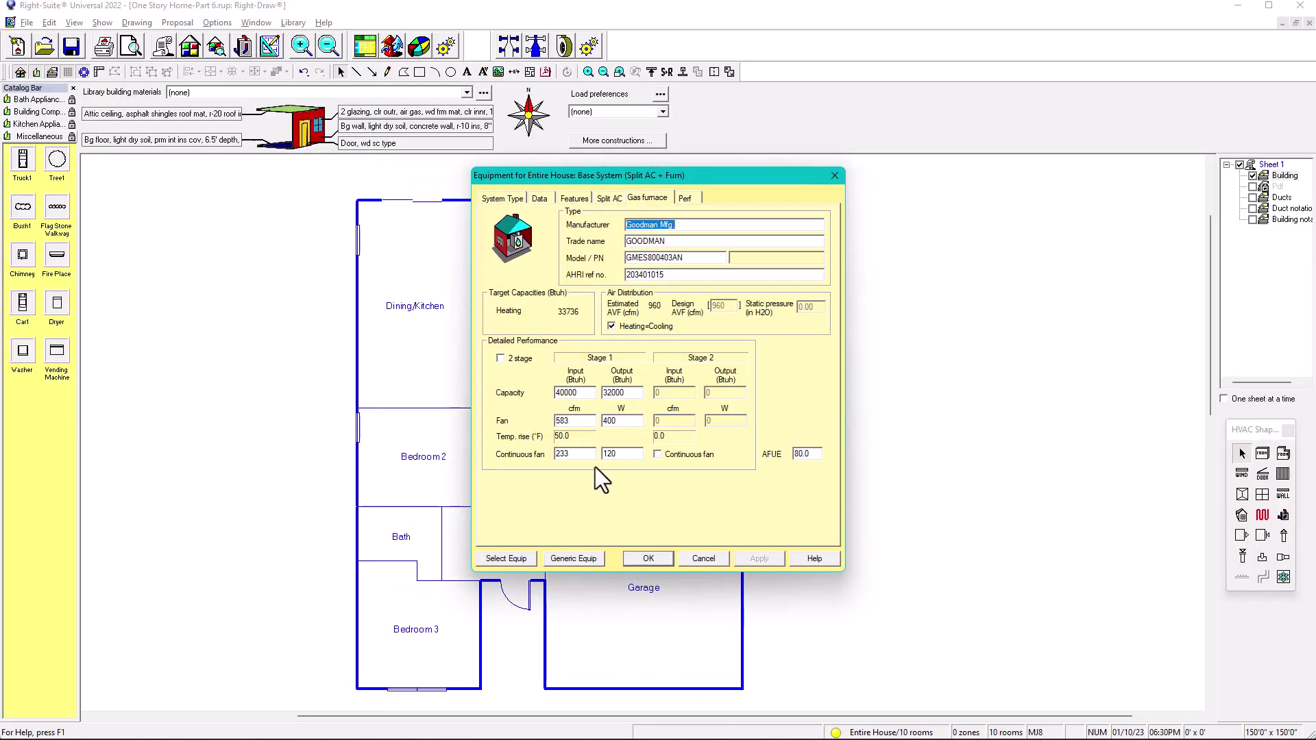
click(507, 559)
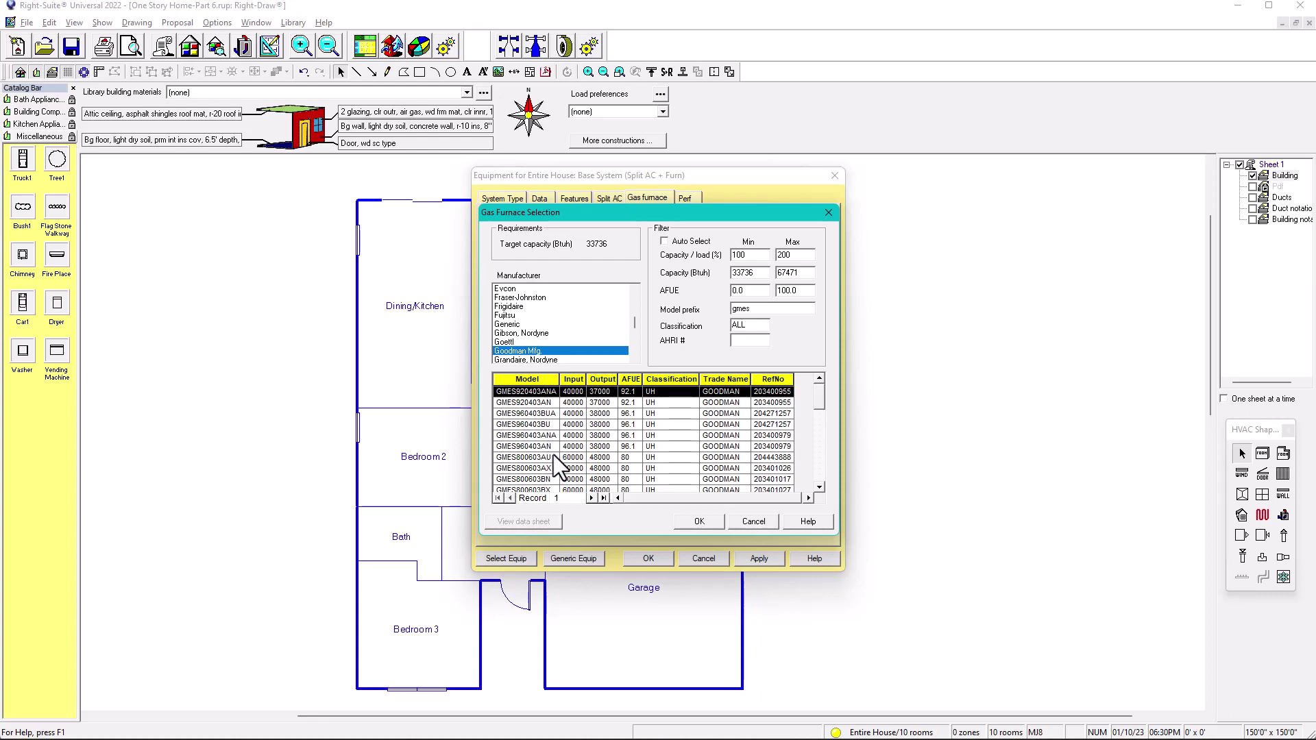
click(534, 478)
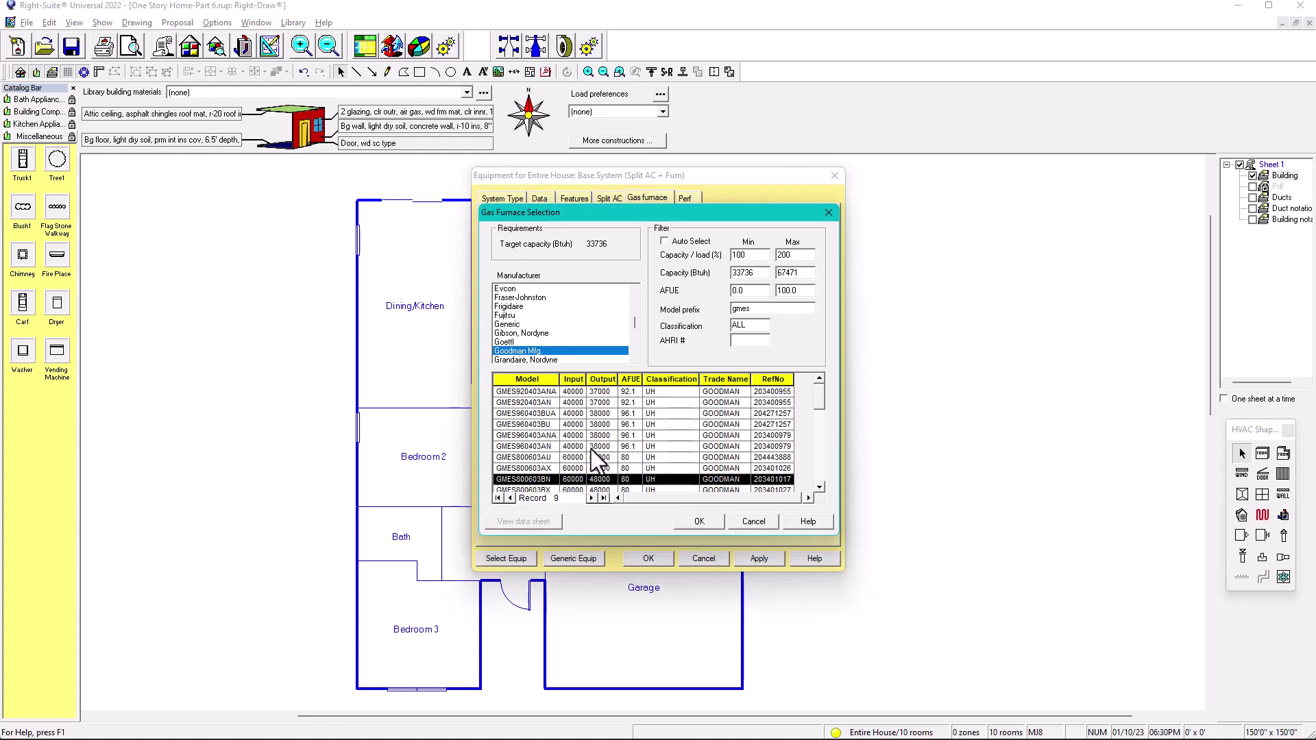
click(705, 524)
click(763, 559)
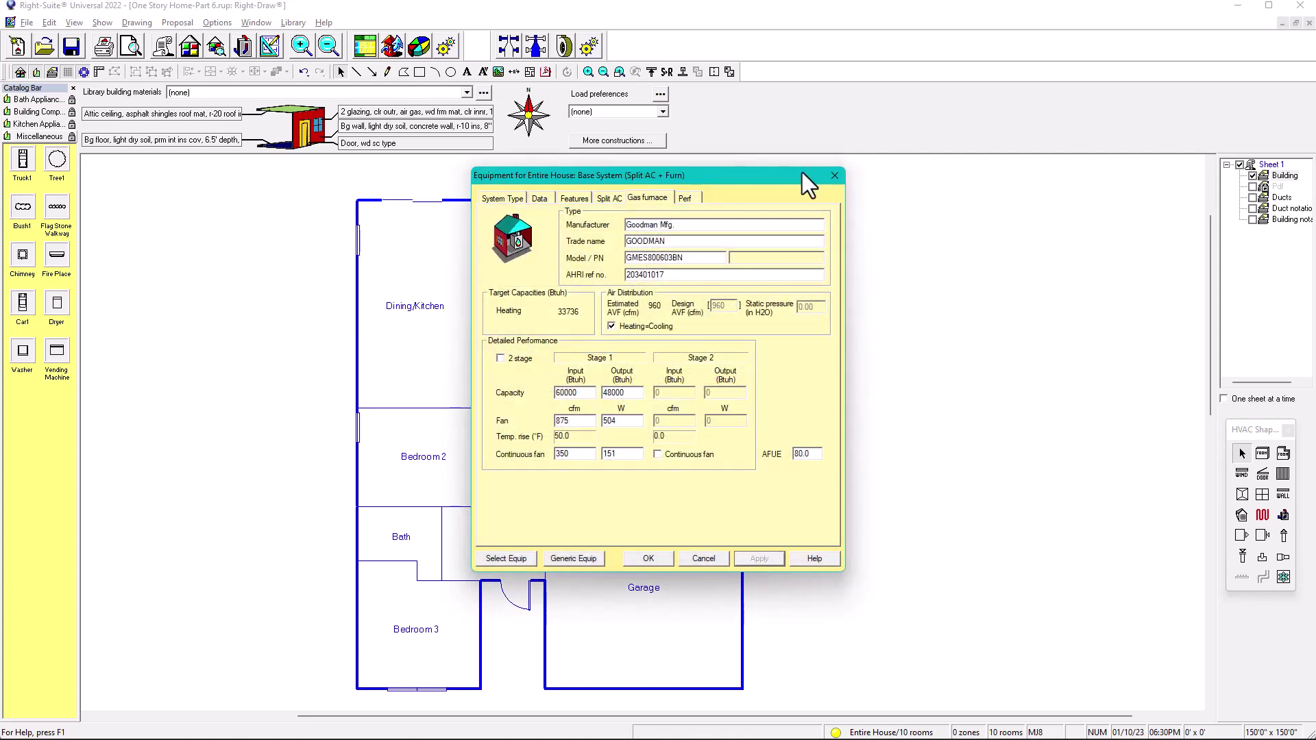
Step: Recheck the cooling capacity percentages of load in the capacity interpolator and close the equipment settings
click(691, 199)
click(815, 469)
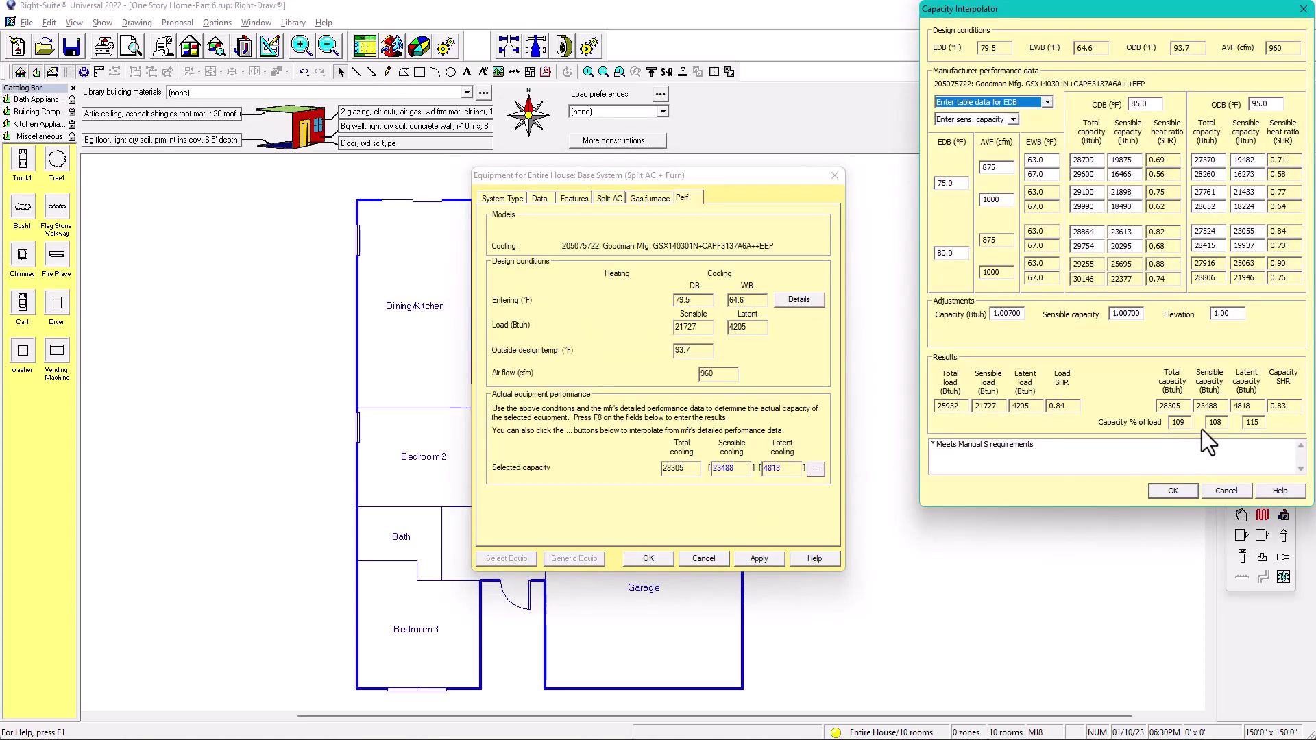
click(1174, 493)
click(1173, 492)
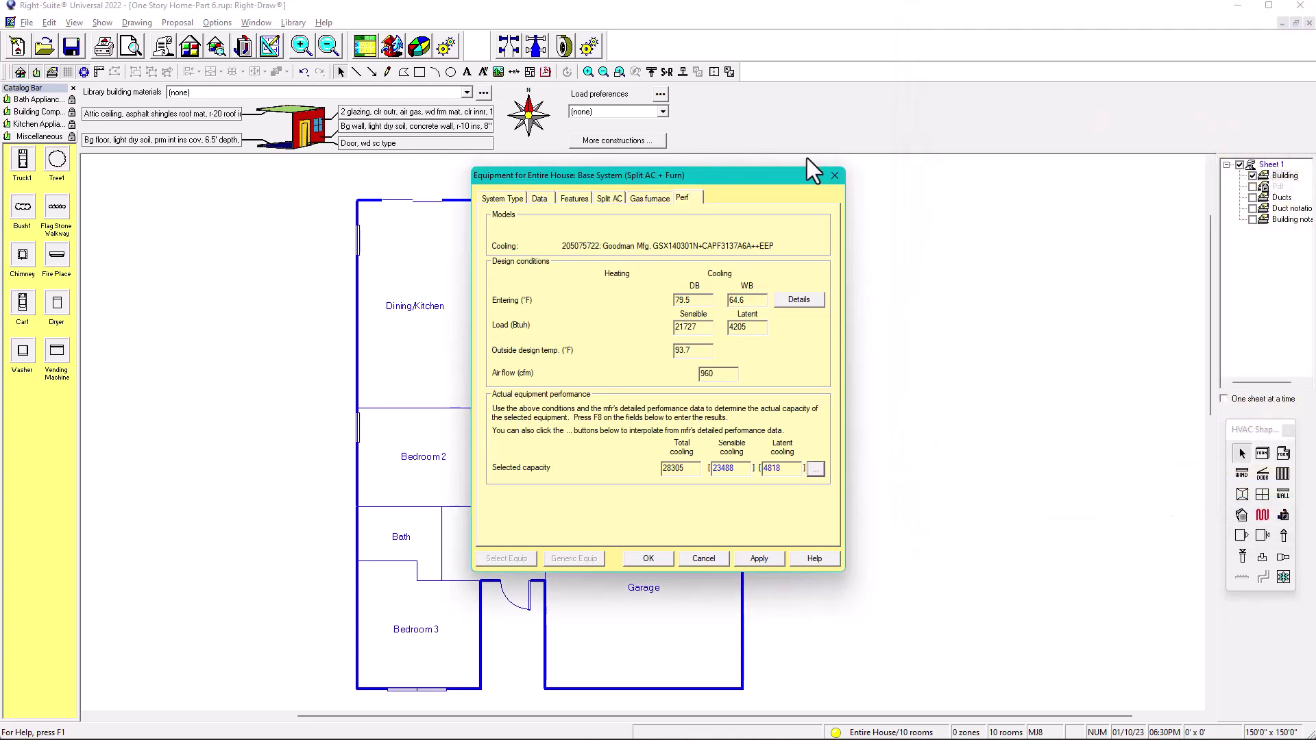
click(835, 176)
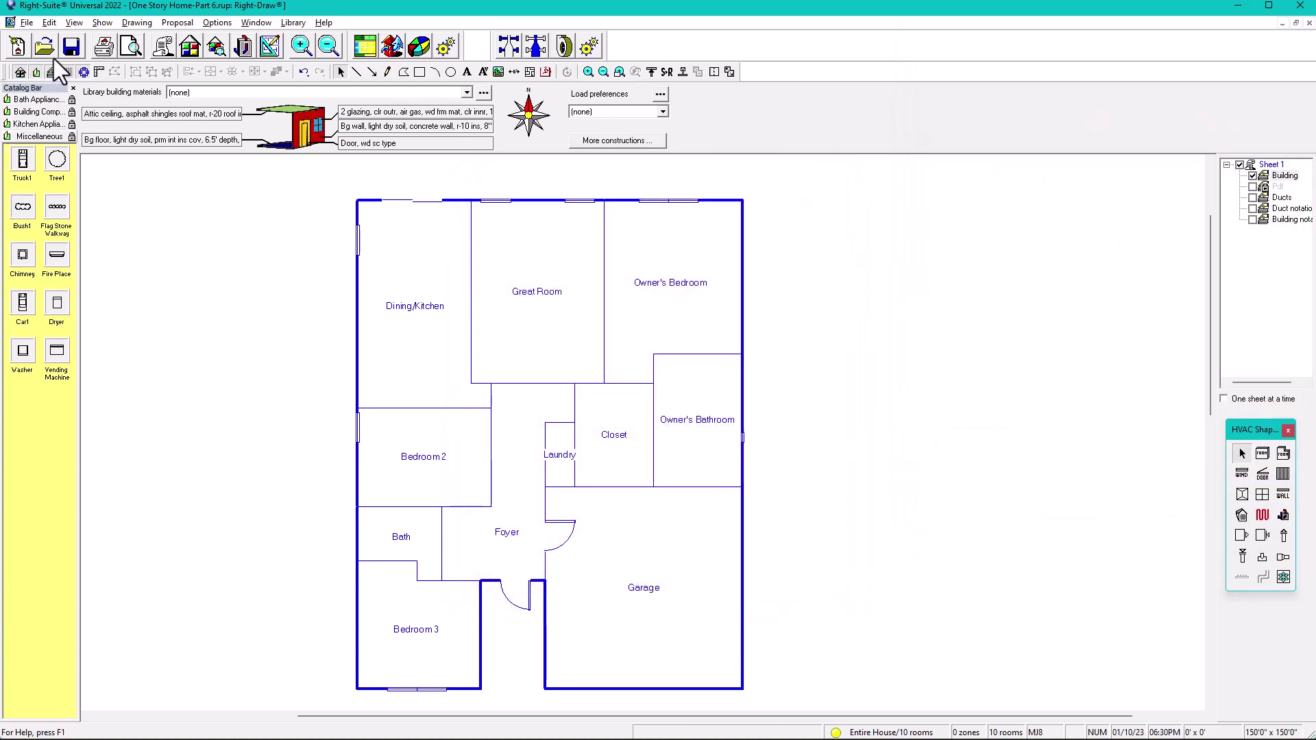
Step: Preview the ACCA Manual S Compliance report again to check the replacement furnace's output against the heating load
drag(130, 50, 808, 210)
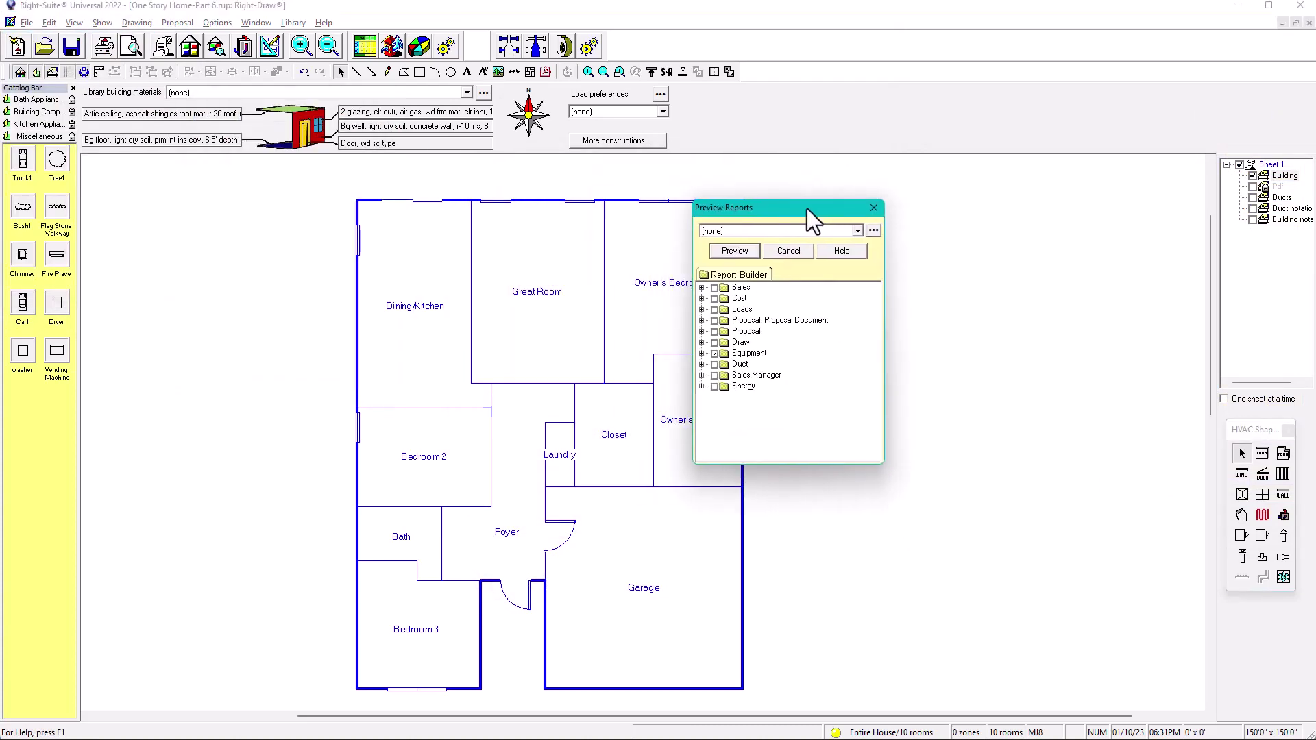
click(701, 353)
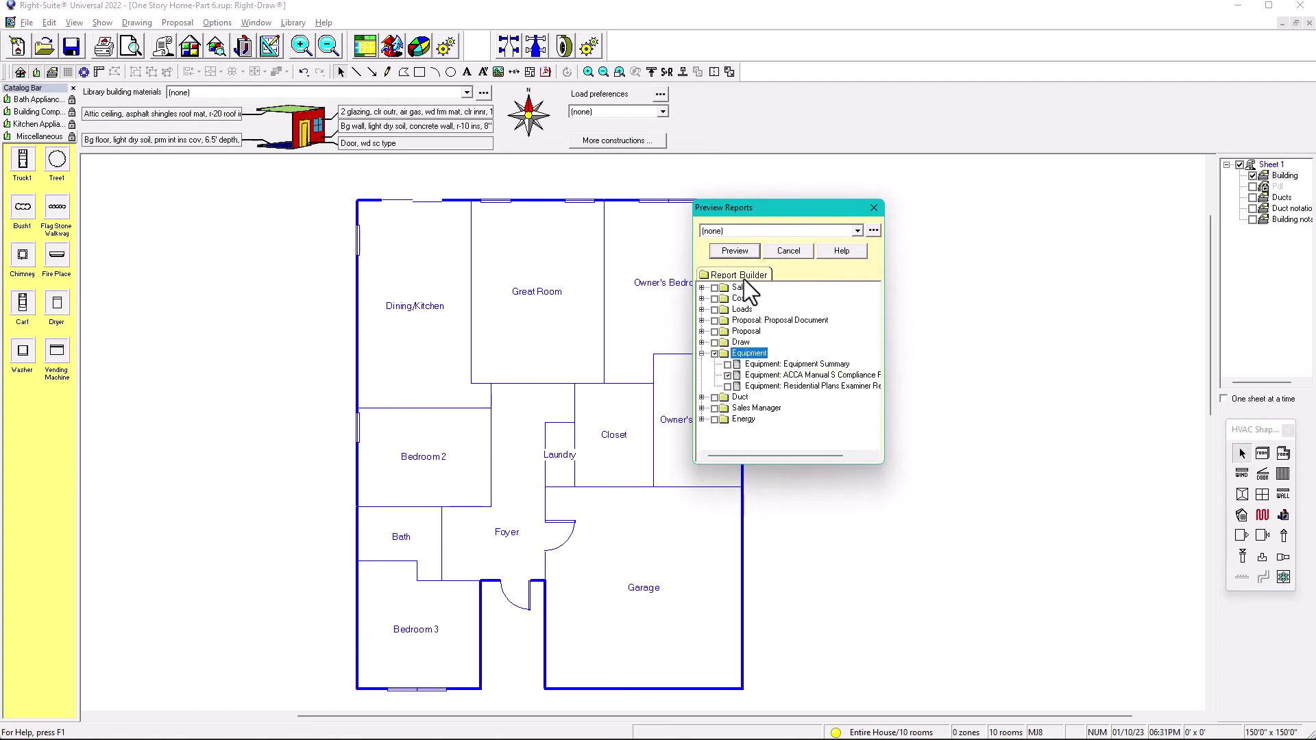
click(734, 252)
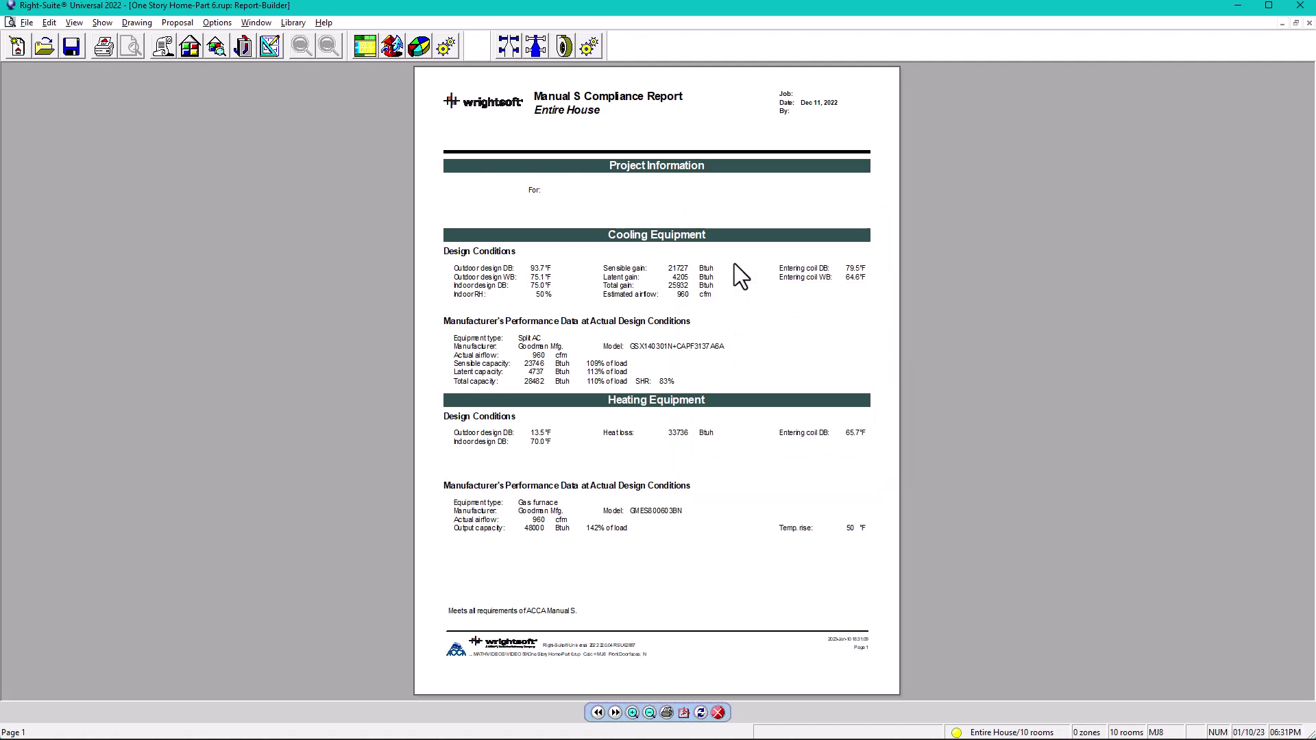